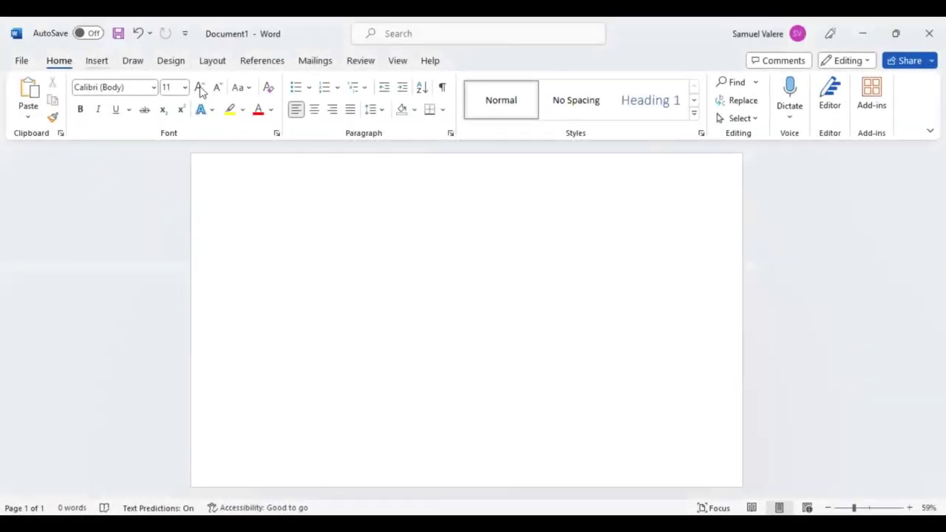
Draw a rectangle covering the whole page and fill it with the cream recent colour
left_click(92, 61)
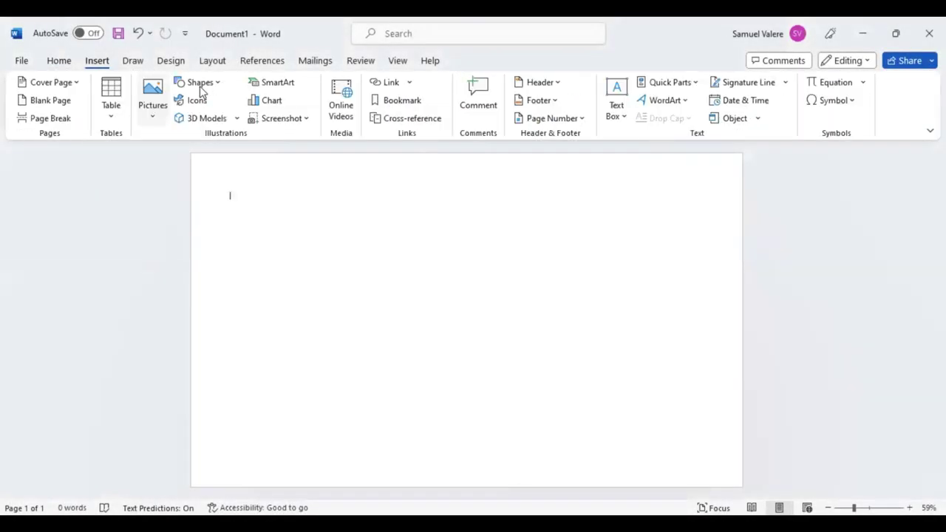
left_click(200, 83)
left_click(200, 151)
left_click_drag(718, 449, 770, 500)
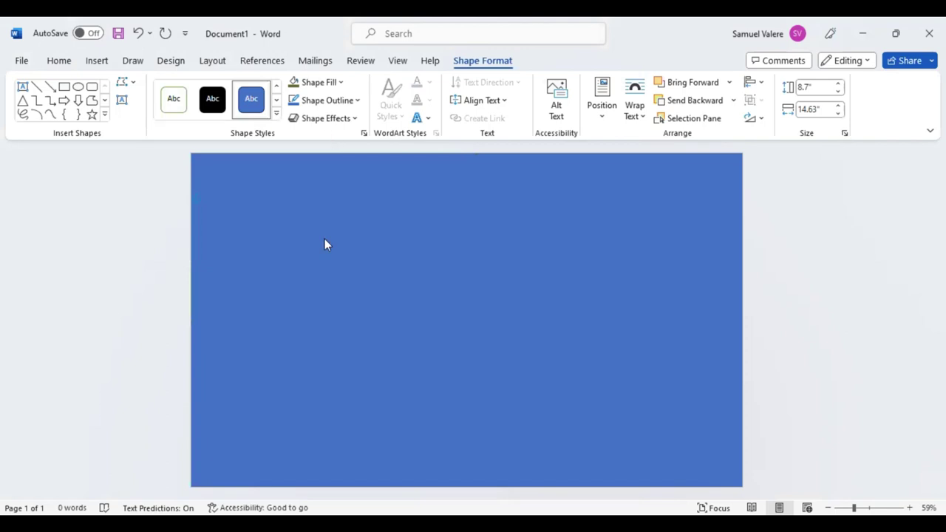
left_click(314, 82)
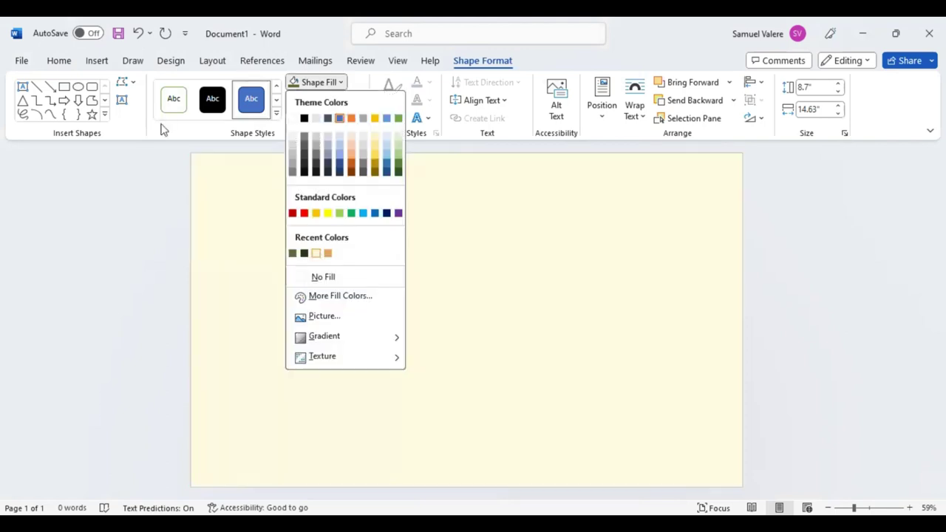
left_click(22, 101)
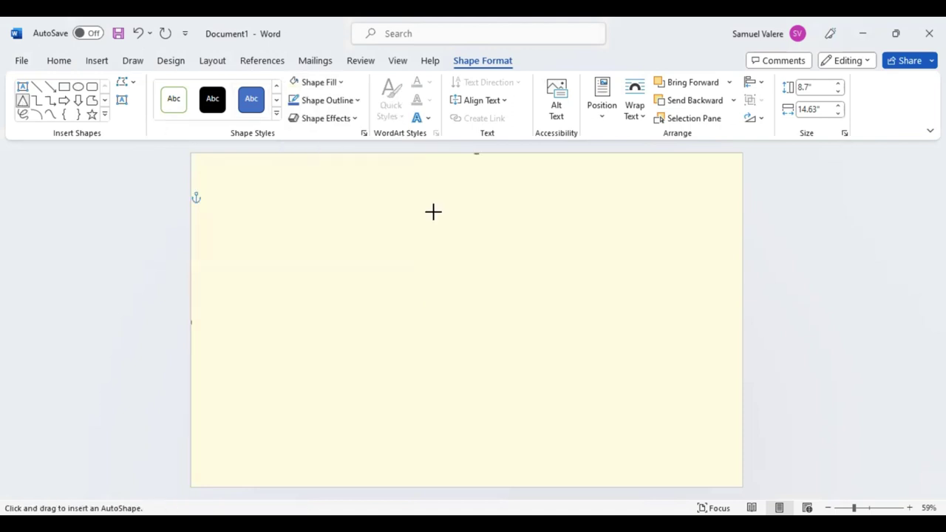
Draw an isosceles triangle, flip it into a V, and stretch it across the page top
left_click_drag(428, 209, 685, 339)
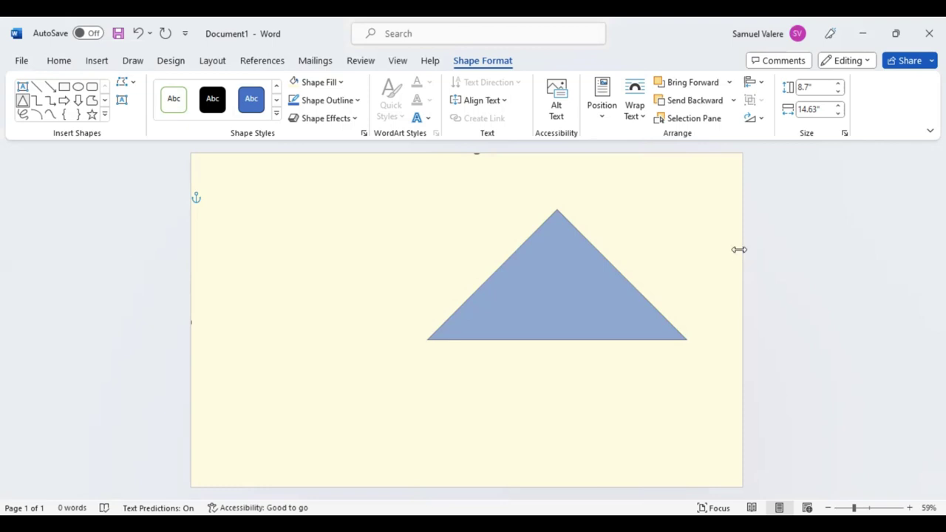
left_click_drag(739, 249, 857, 249)
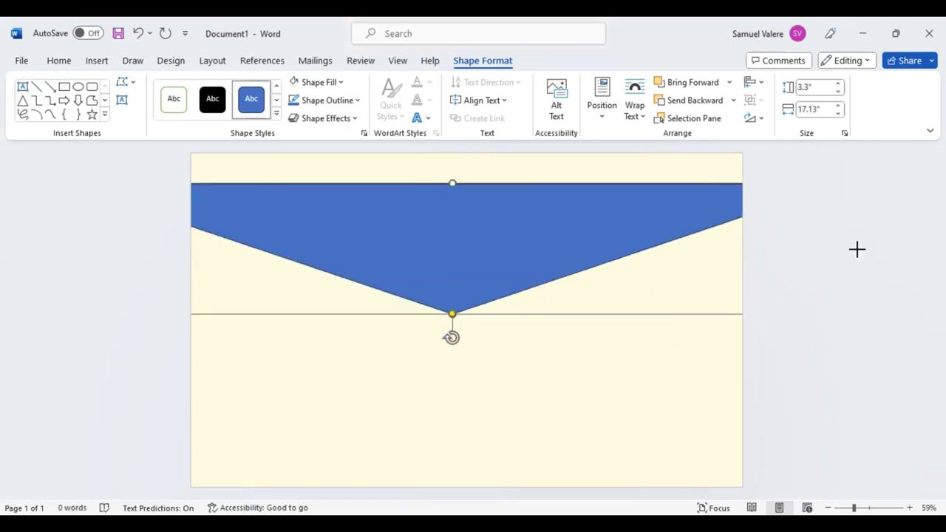
mouse_move(510, 253)
left_mouse_down()
mouse_move(500, 217)
mouse_move(521, 219)
left_mouse_up()
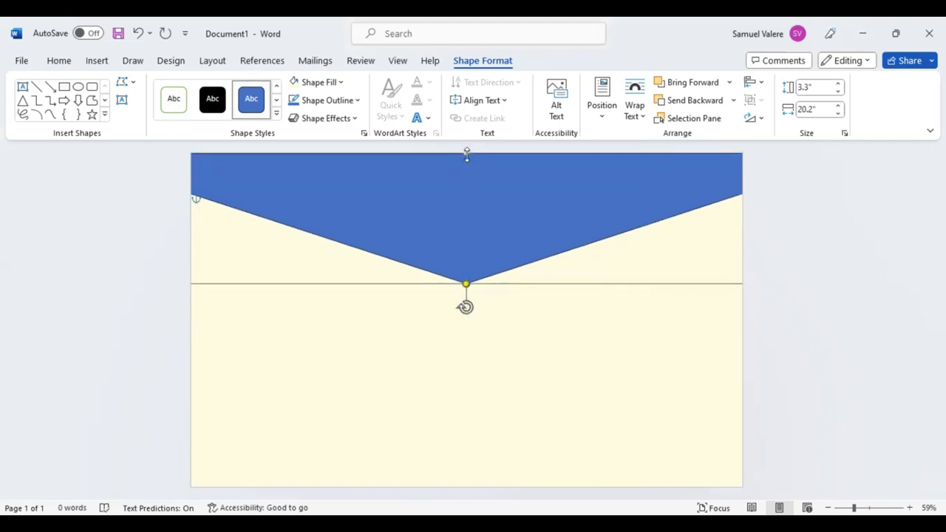
left_click_drag(466, 153, 465, 169)
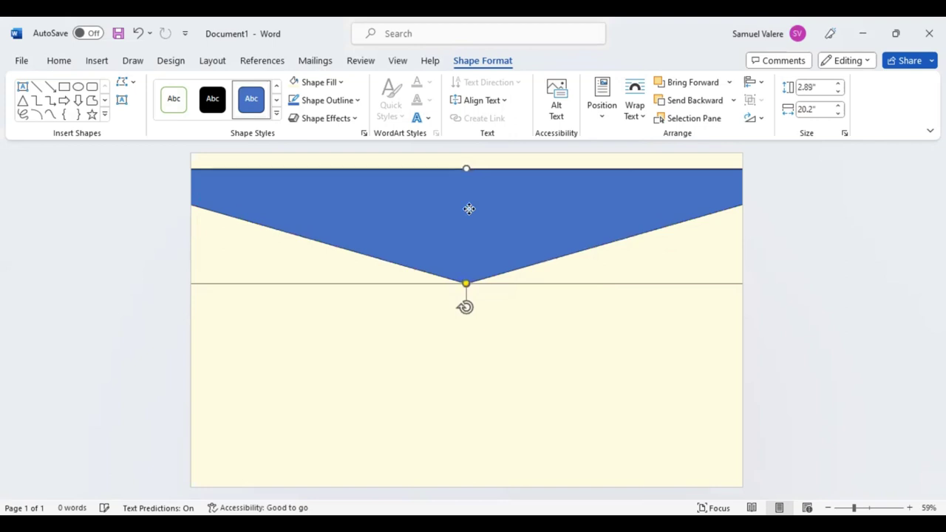
key("ctrl+z")
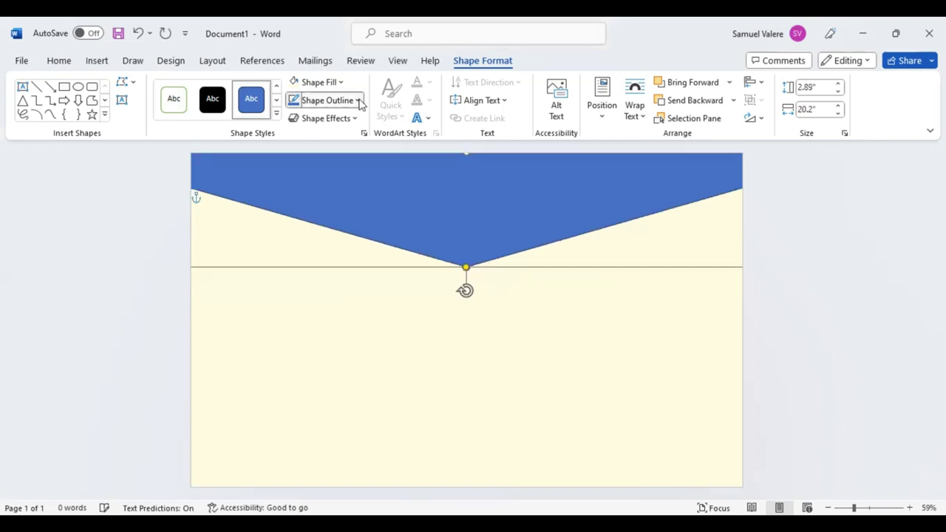
Remove the V shape's outline and fill it dark green
left_click(360, 103)
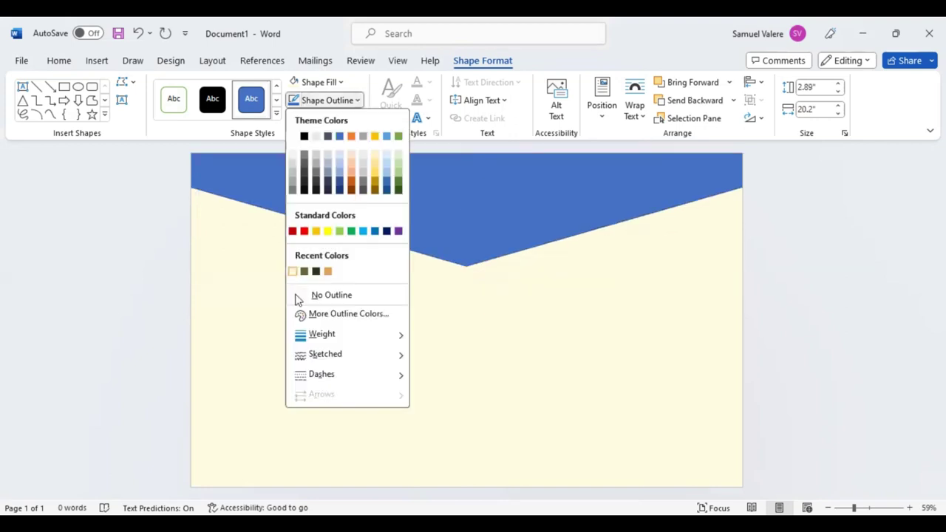
left_click(385, 232)
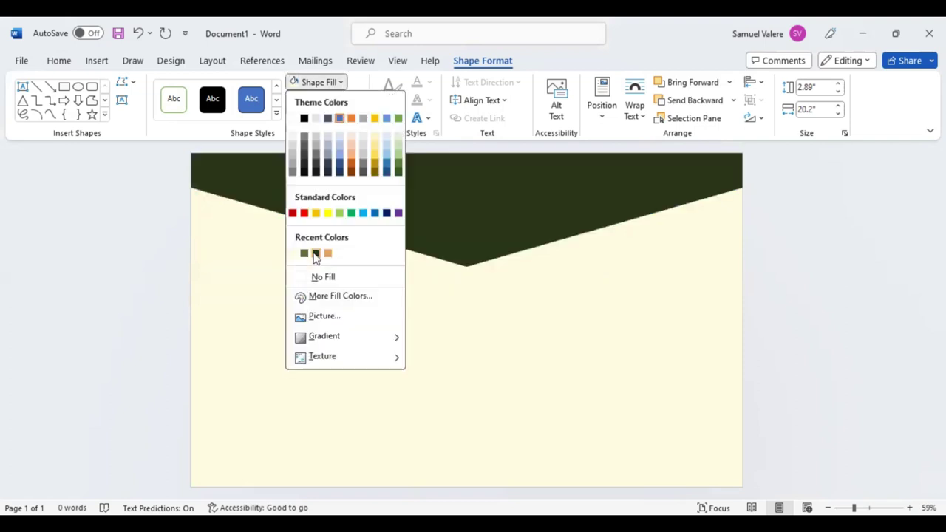
left_click(459, 164)
Reposition and stretch the dark green V to 3.65" high across the page
left_click_drag(466, 154, 456, 172)
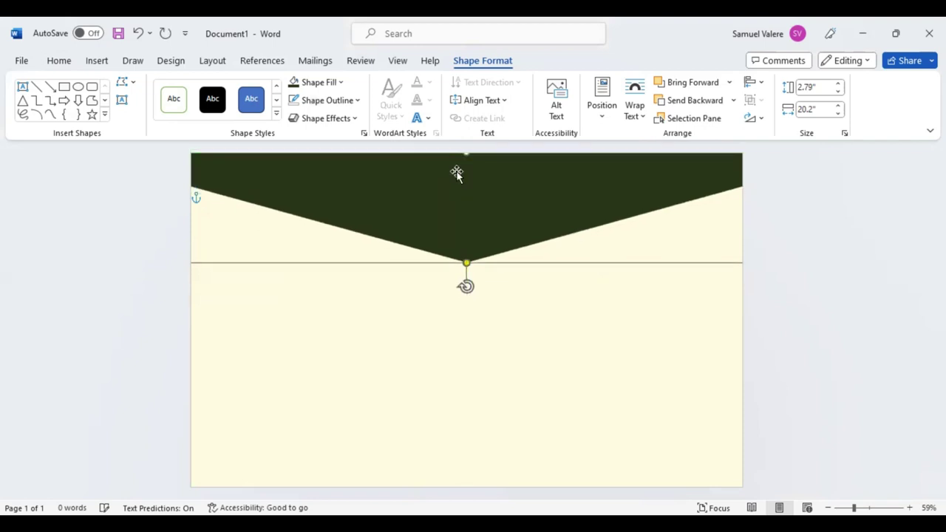
key("Up")
key("Up")
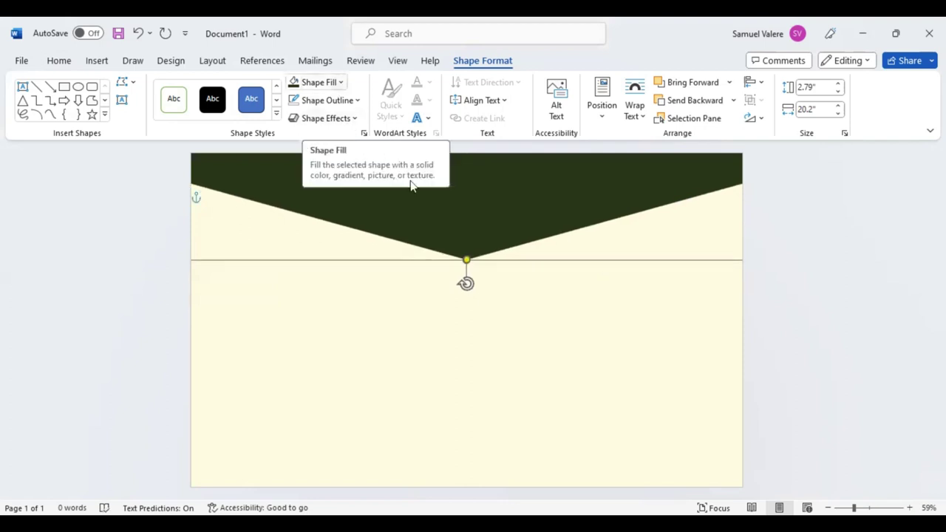
left_click_drag(466, 209, 473, 224)
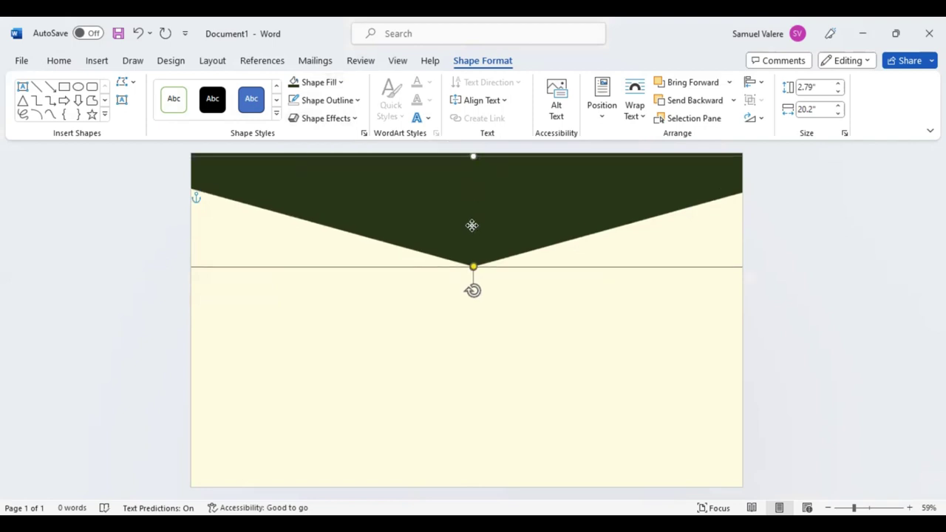
left_click_drag(474, 186, 473, 154)
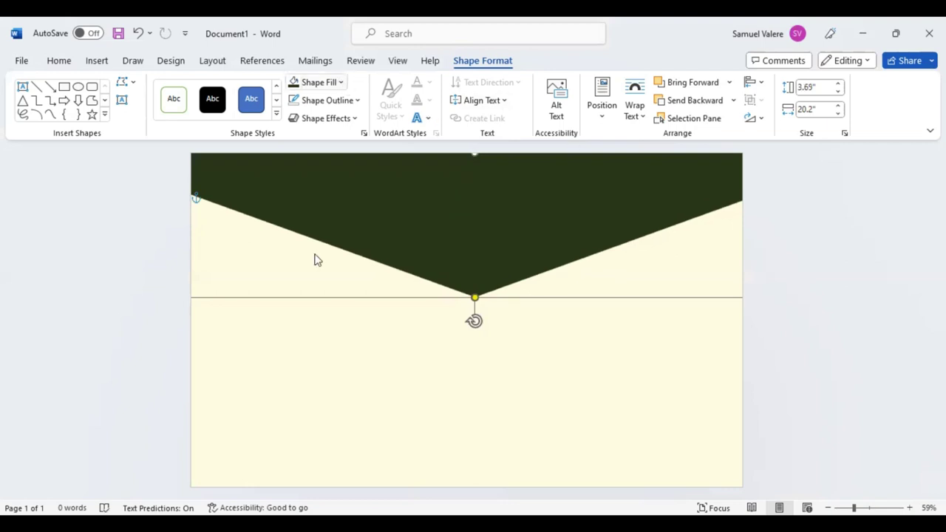
Fill the taller V olive green and centre it horizontally on the page
left_click(340, 82)
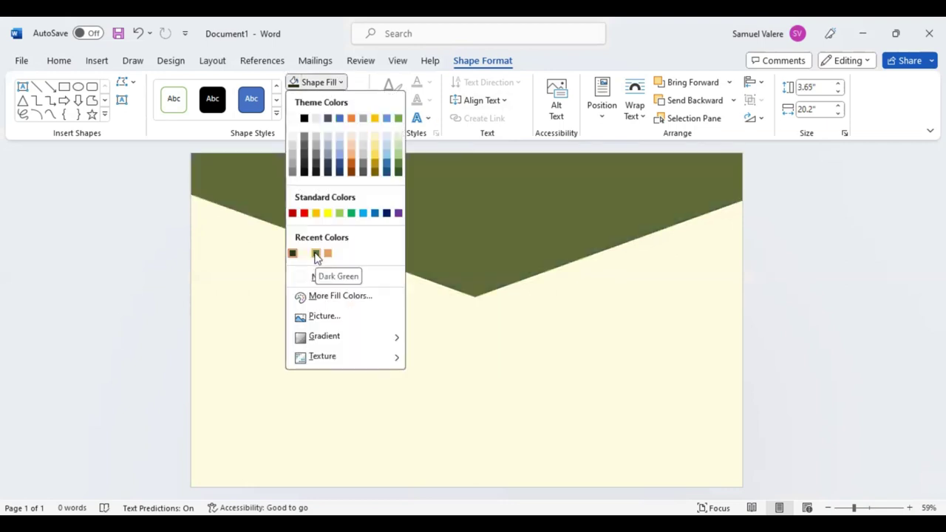
left_click(315, 253)
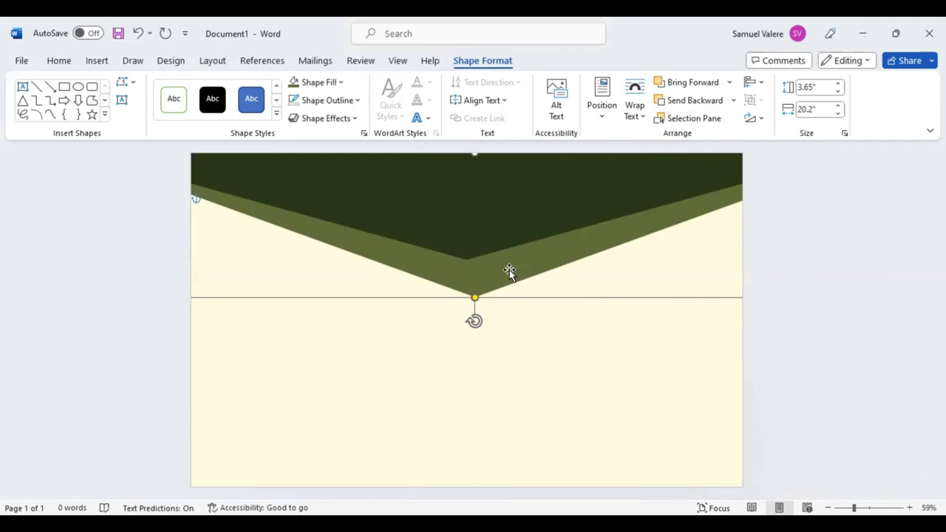
left_click_drag(509, 271, 498, 257)
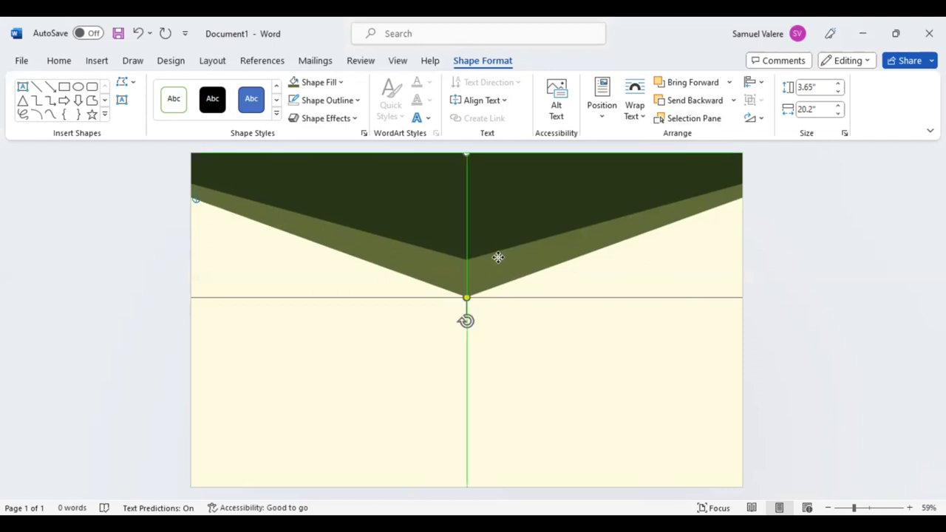
left_click_drag(498, 258, 498, 249)
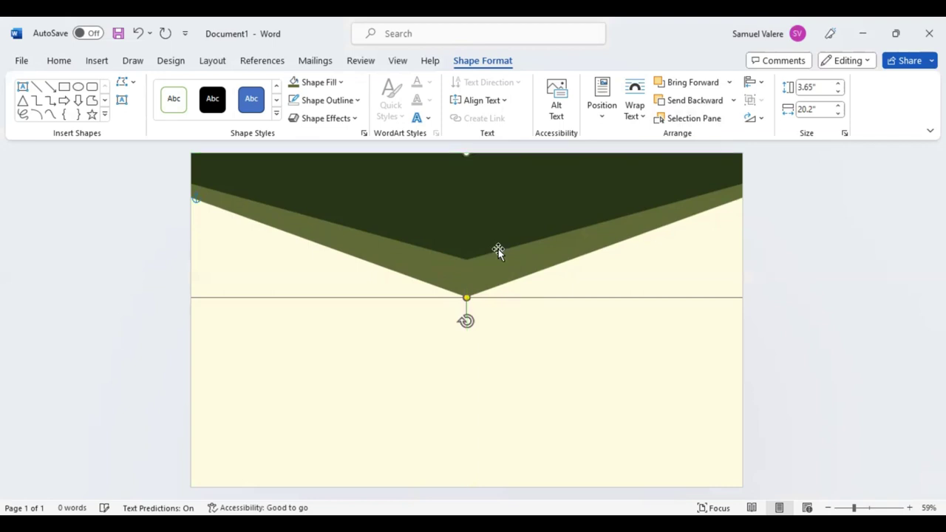
key("Up")
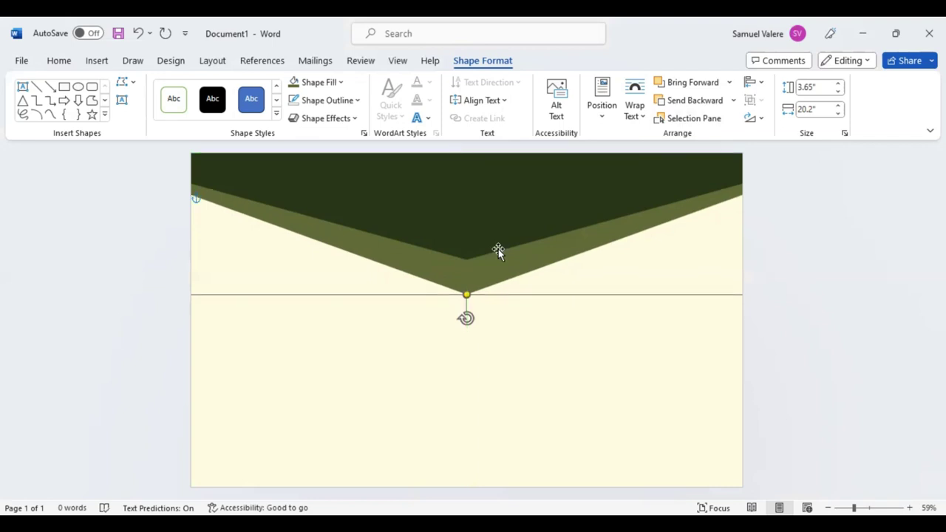
Nudge the dark green V upward above the olive band
left_click(458, 198)
key("Up")
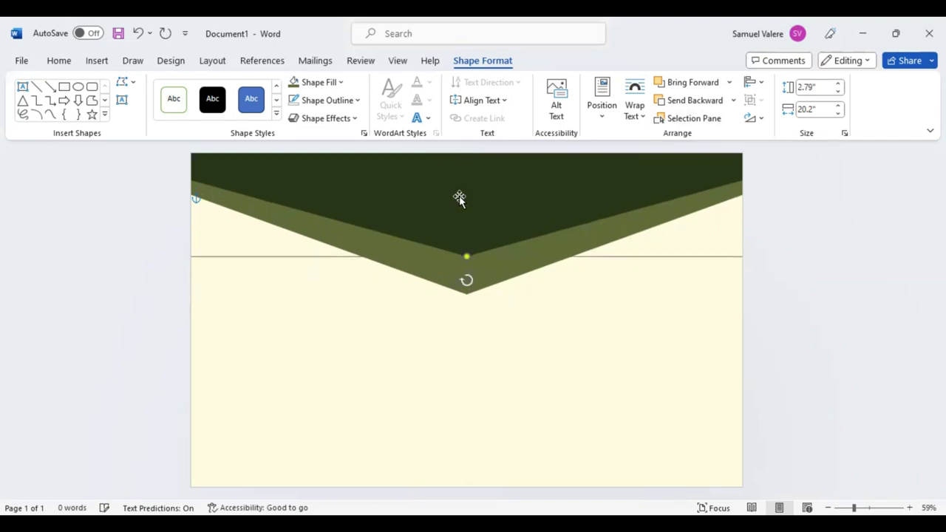
key("Up")
key("Up")
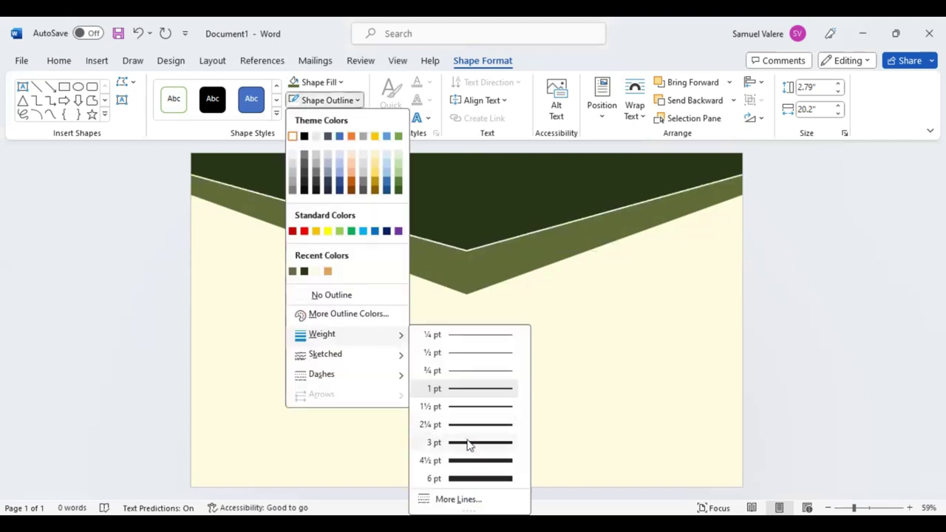
Set the white outline's weight and nudge the dark V up slightly
left_click(459, 191)
key("Up")
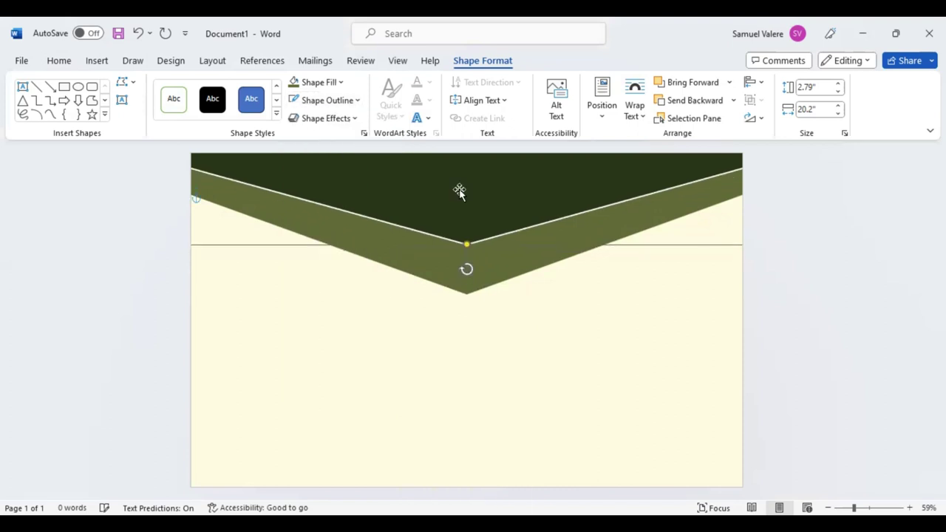
key("Up")
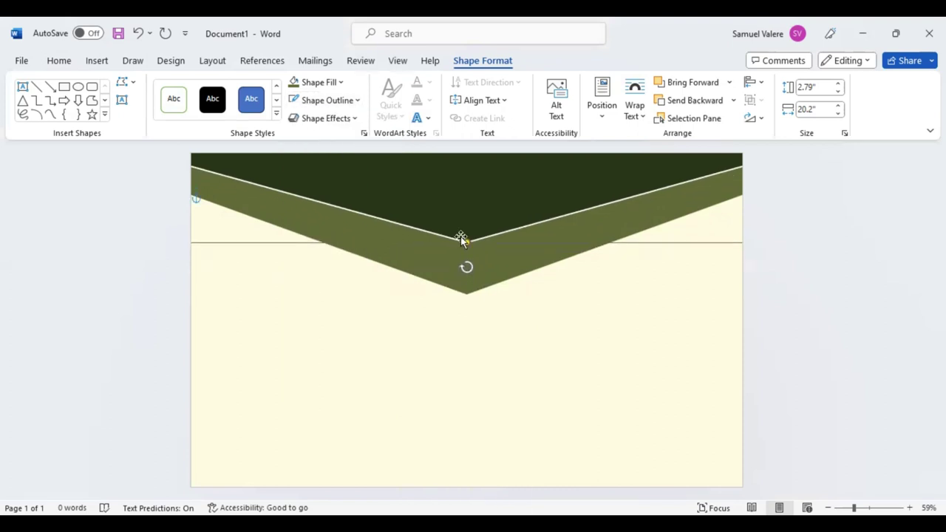
Move the olive V up and raise its lower point via Edit Points to 3.4" high
left_click(485, 273)
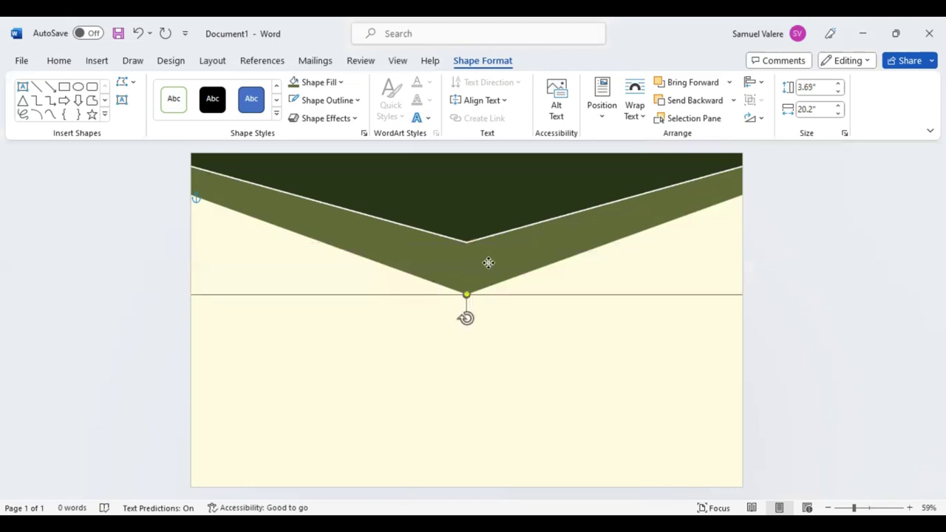
left_click_drag(484, 273, 487, 259)
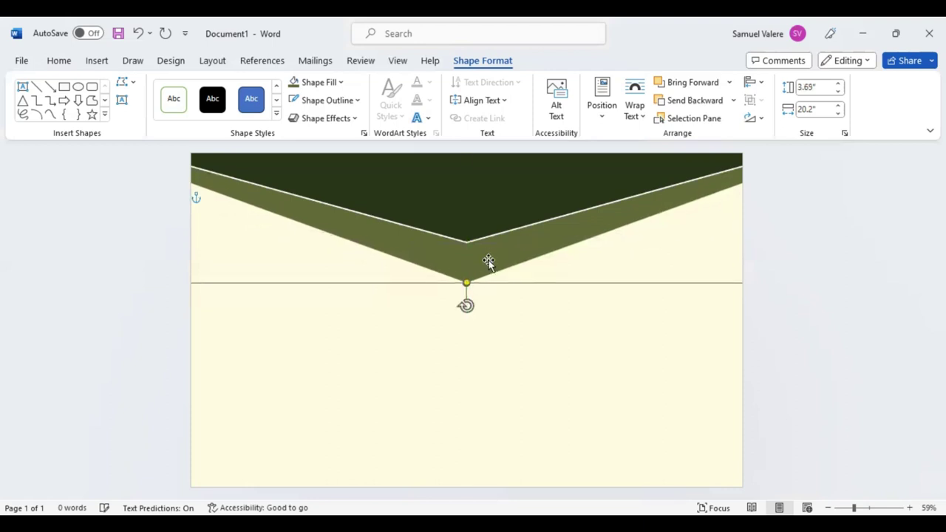
right_click(522, 285)
left_click(522, 280)
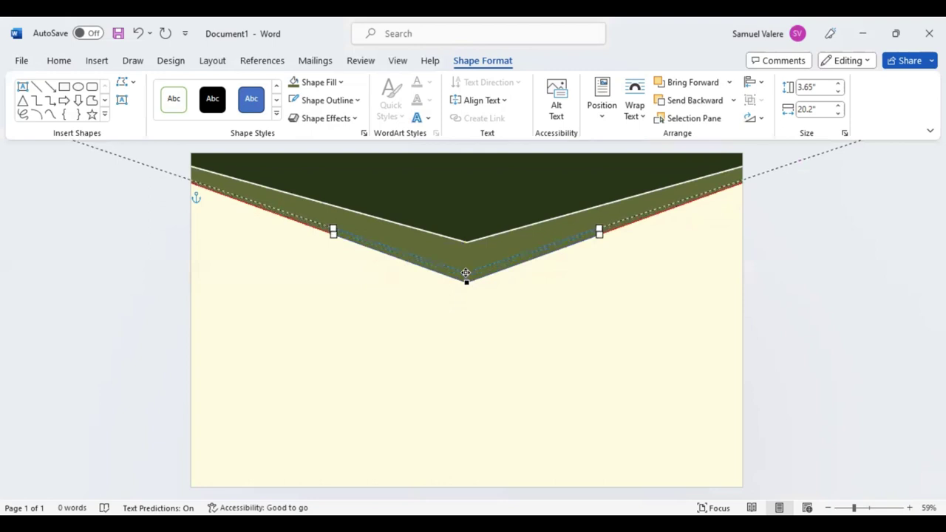
left_click_drag(465, 275, 467, 271)
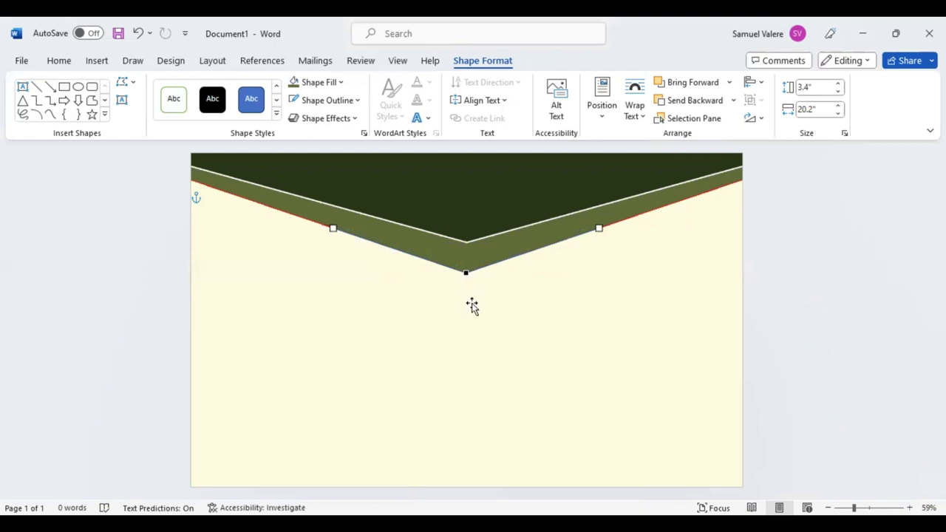
left_click(411, 254)
Select the cream background rectangle and pick the Rectangle shape
left_click(411, 244)
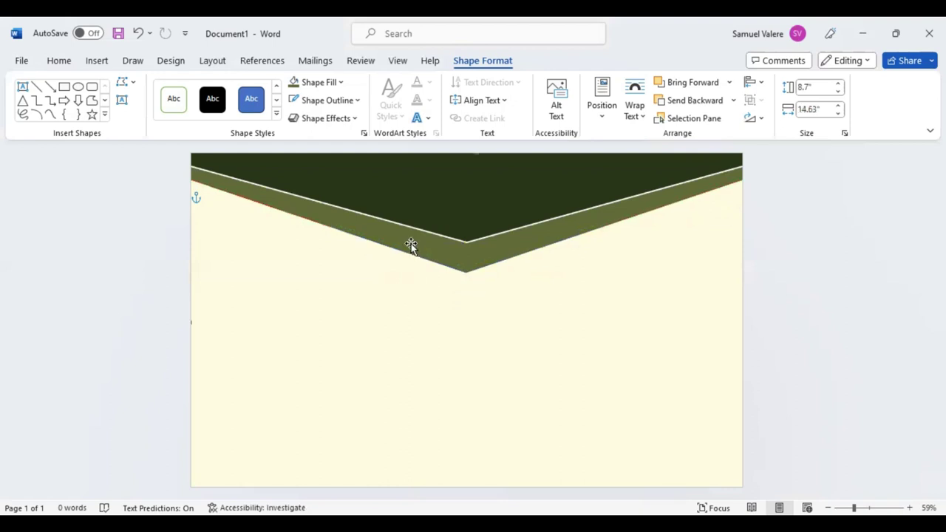
left_click(411, 246)
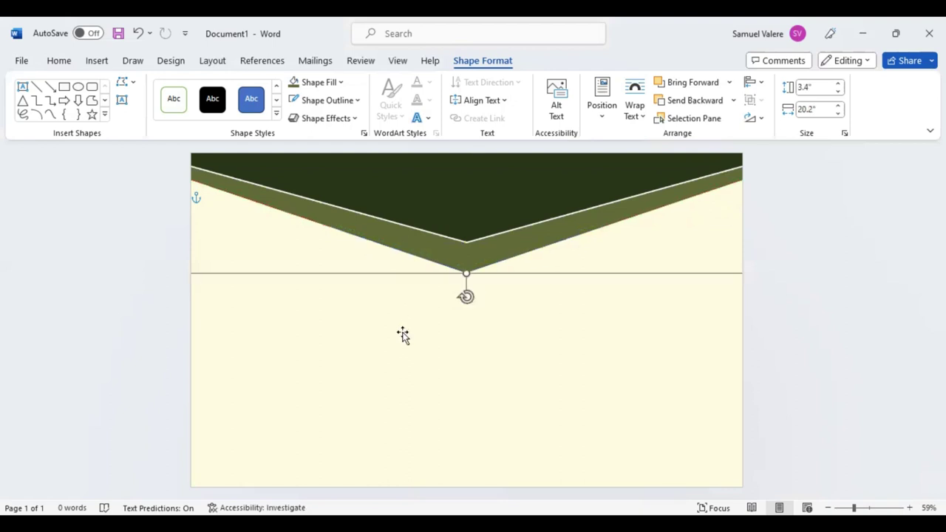
left_click(239, 167)
left_click(65, 86)
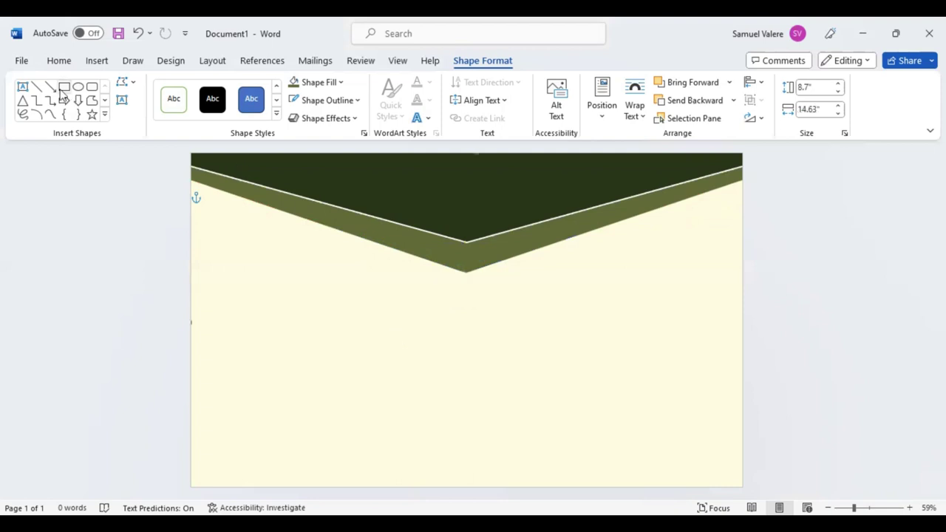
Draw a centred, unfilled, thin-outlined rectangle over the page body, top edge just below the V point
mouse_move(200, 208)
left_mouse_down()
mouse_move(723, 476)
mouse_move(715, 477)
left_mouse_up()
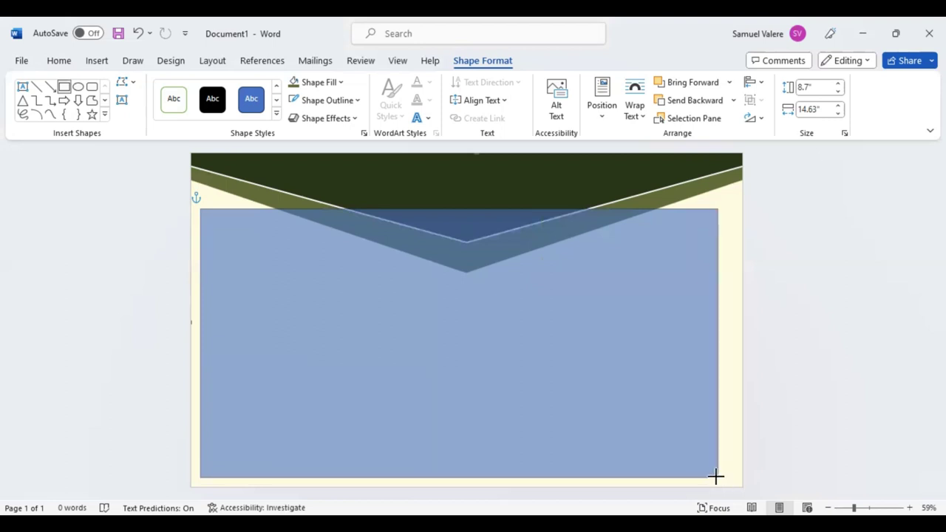
left_click_drag(716, 476, 727, 478)
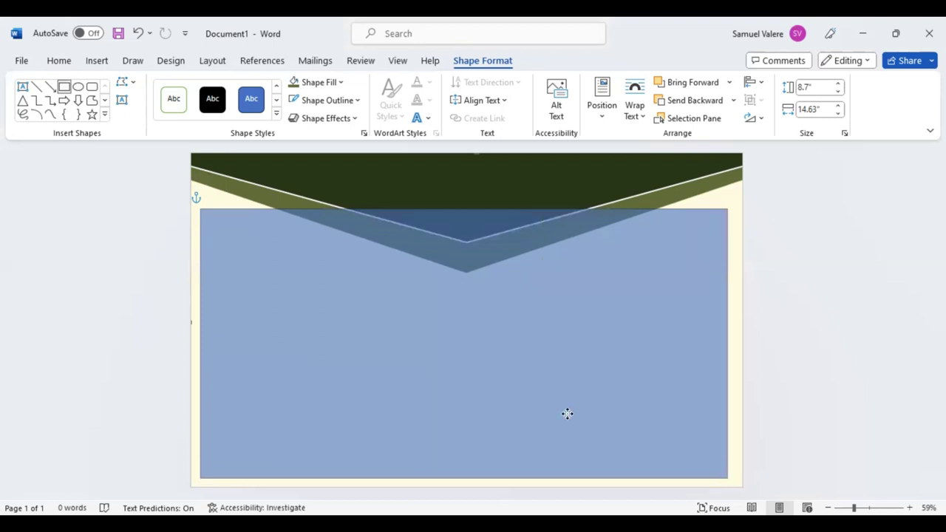
left_click_drag(583, 430, 584, 418)
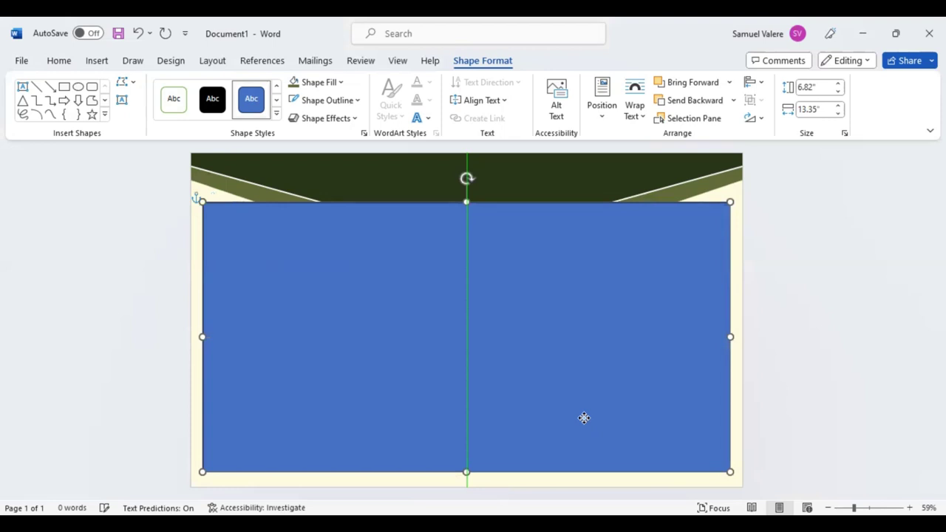
left_click_drag(584, 418, 583, 418)
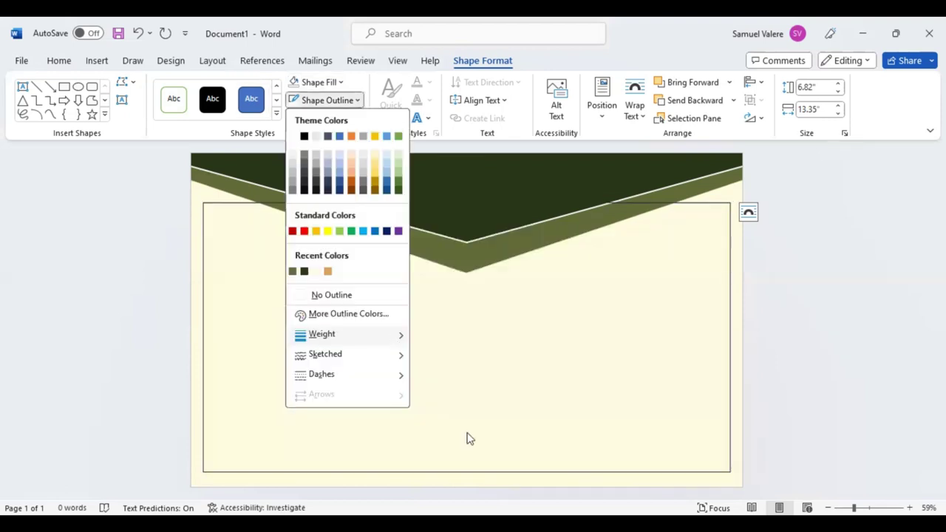
left_click(454, 342)
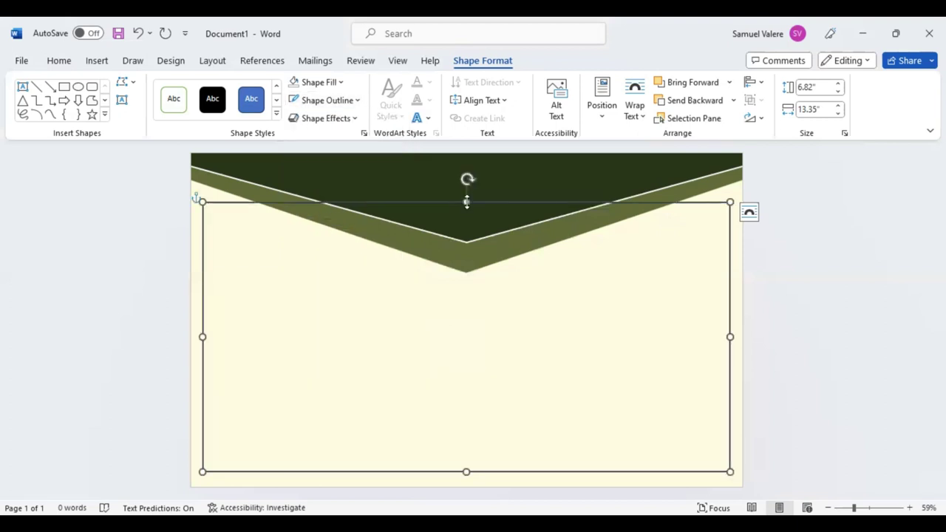
left_click_drag(466, 202, 467, 235)
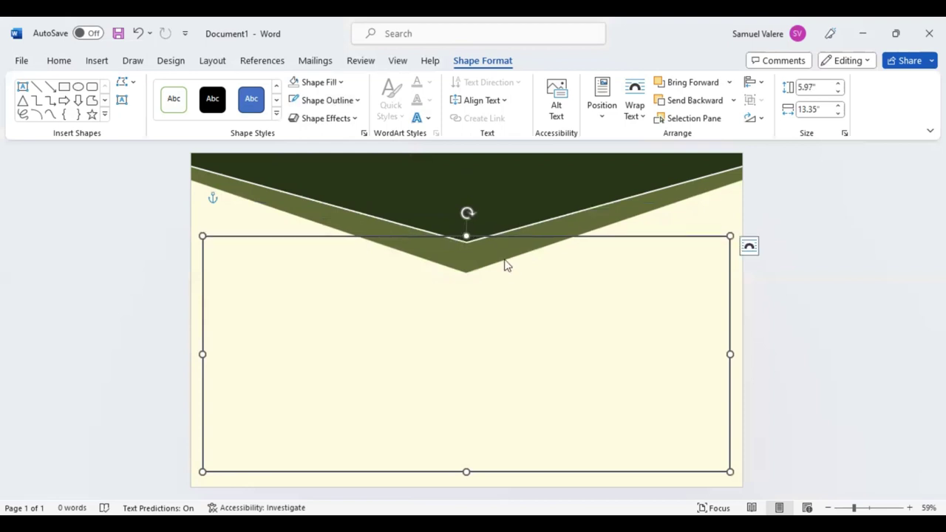
Edit the frame's points, pulling the top middle down and raising both top corners to the olive band
right_click(494, 279)
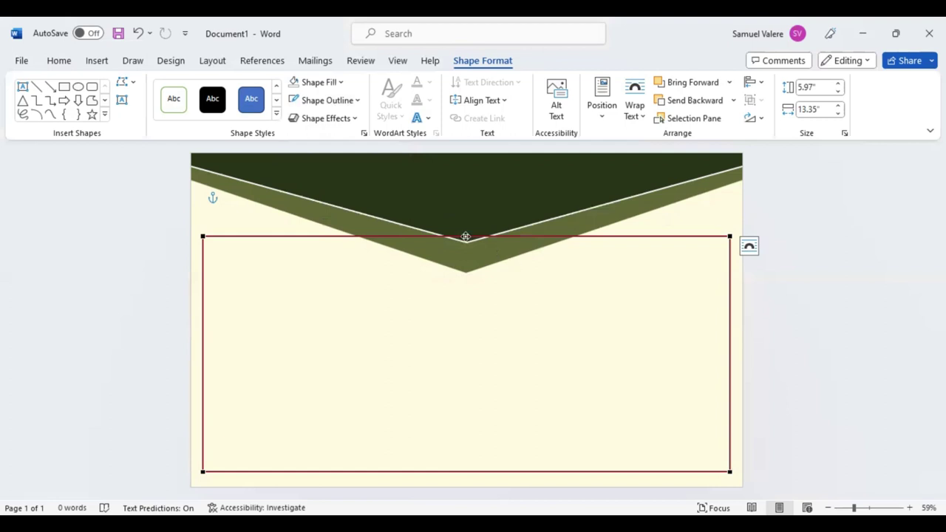
left_click_drag(466, 237, 465, 276)
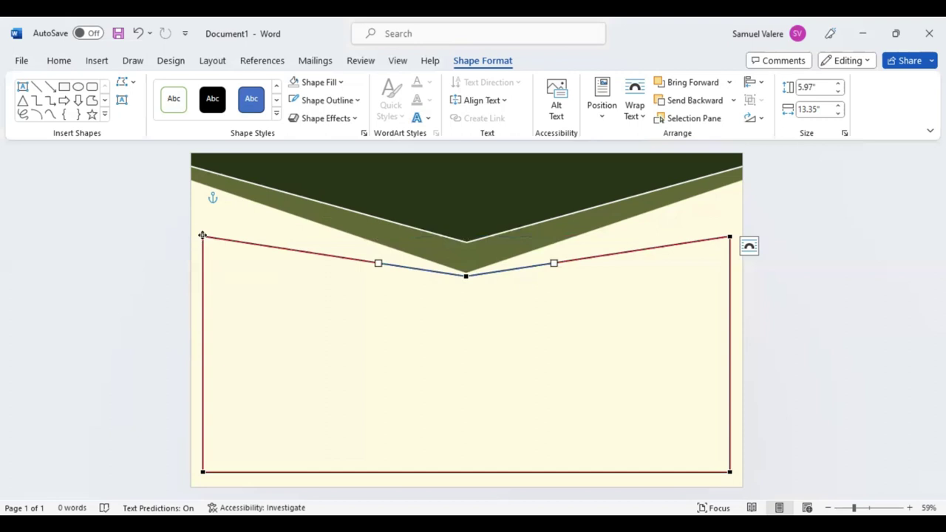
left_click_drag(203, 235, 202, 192)
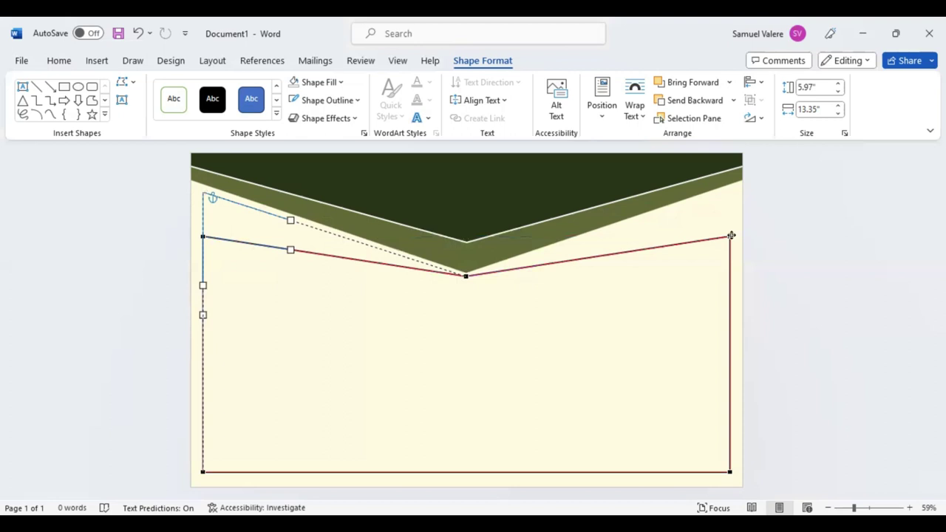
left_click_drag(731, 236, 731, 194)
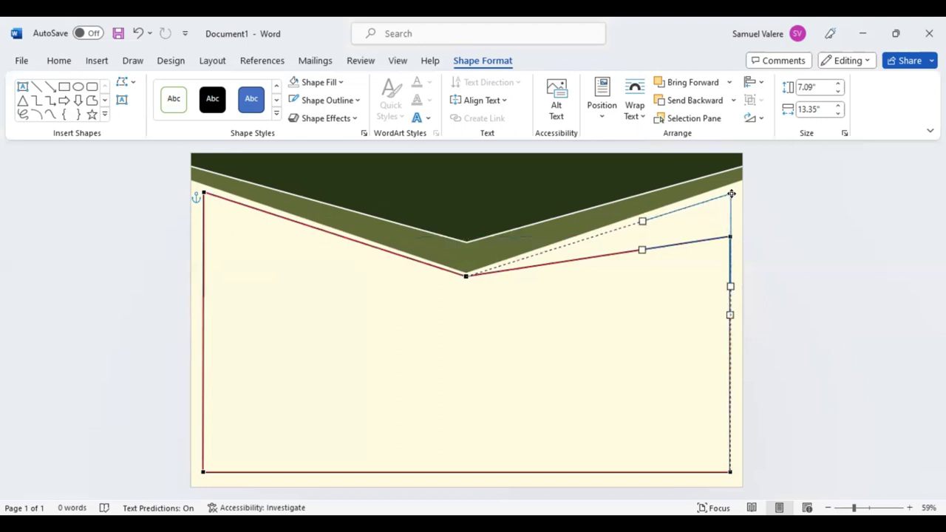
Fine-tune both top corners beside the olive band, then reselect the V-topped frame
left_click_drag(731, 194, 731, 192)
left_click_drag(731, 192, 730, 193)
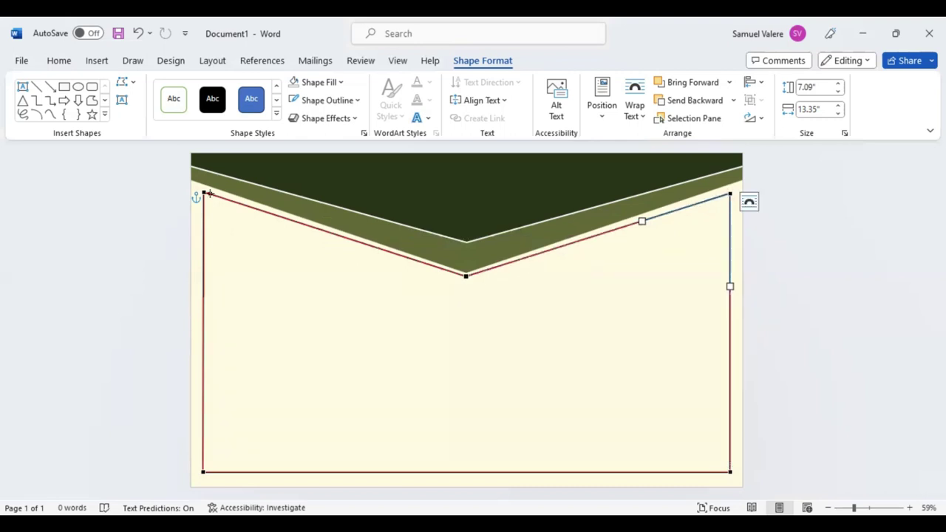
left_click_drag(204, 194, 204, 193)
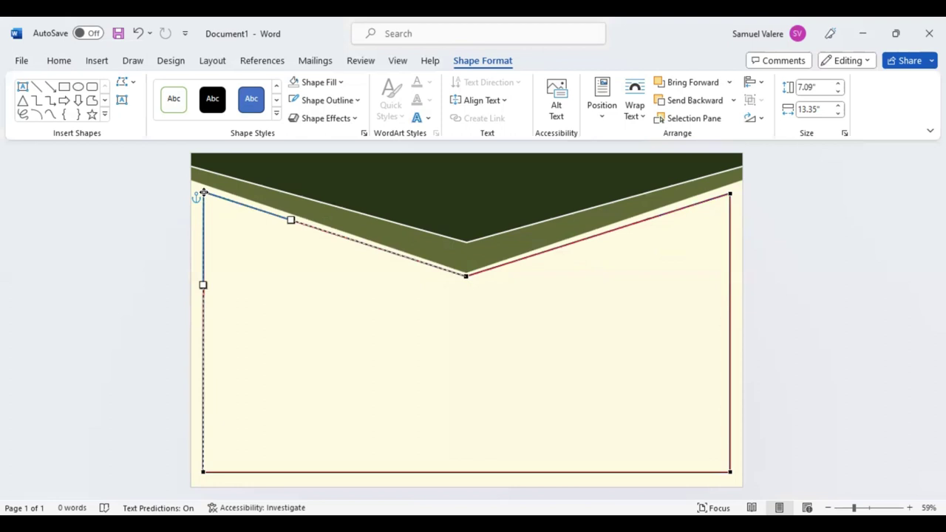
left_click_drag(203, 193, 205, 194)
left_click(256, 259)
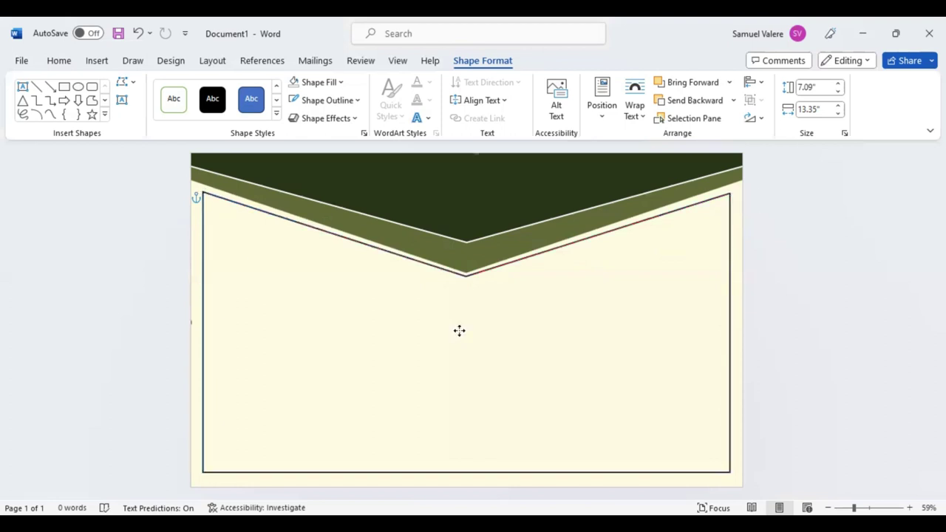
left_click(517, 301)
left_click(538, 257)
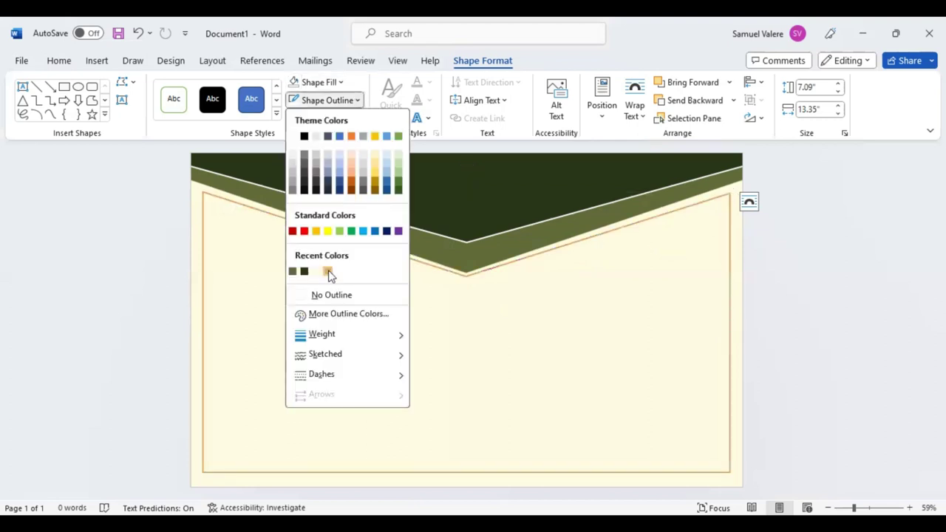
Give the frame a tan outline and draw an 8.23" × 1.7" text box below the V point
left_click(328, 272)
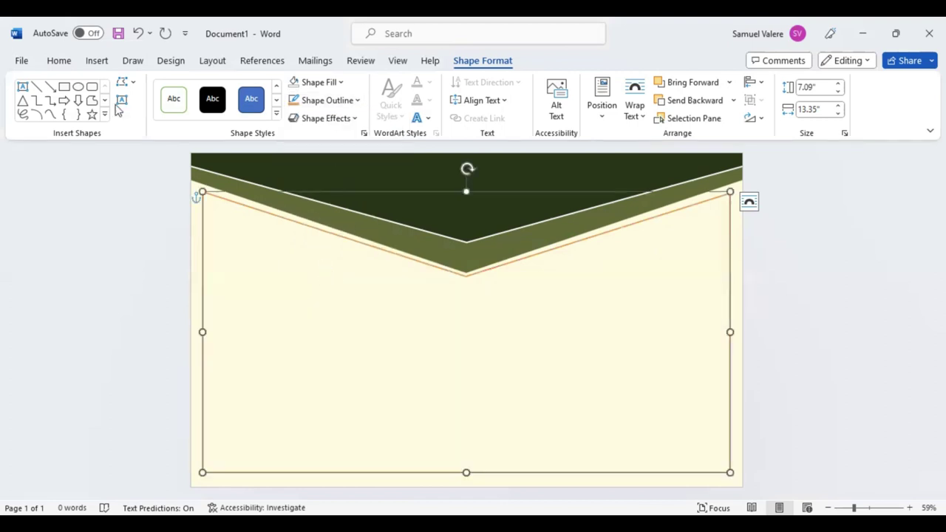
left_click(122, 101)
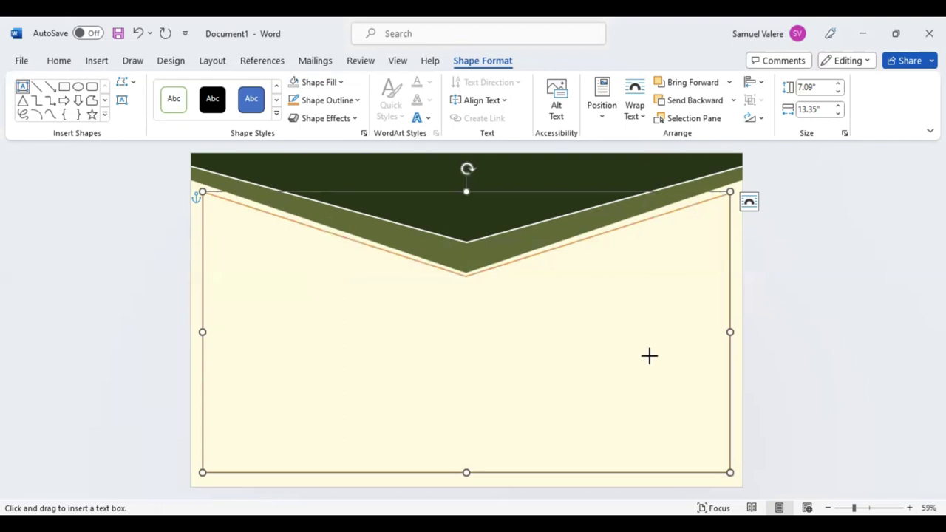
left_click_drag(644, 355, 324, 288)
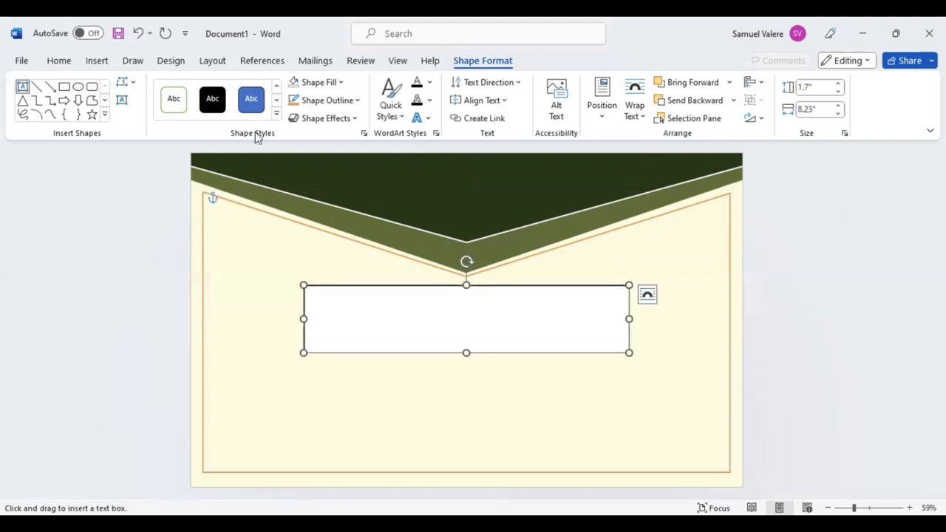
Type 'certificate' in the text box, centre it, and enlarge the text
type("cert")
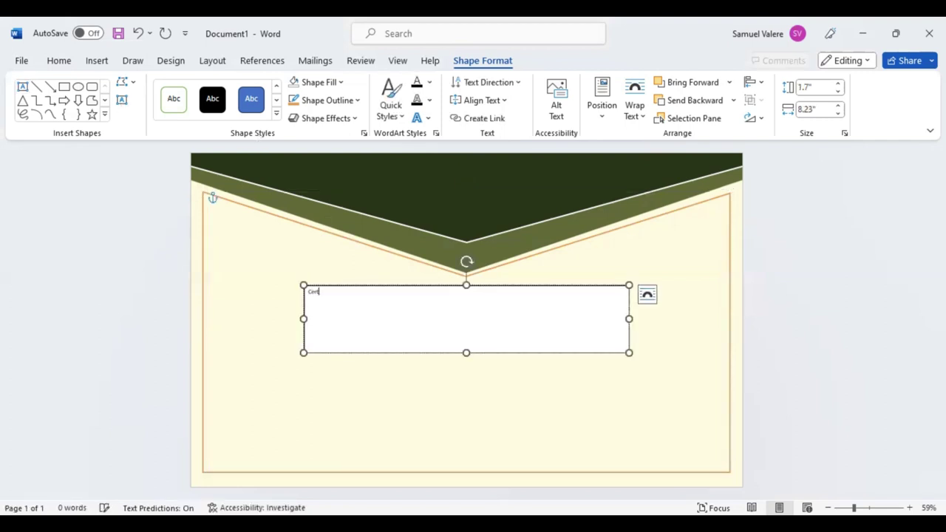
type("ifica")
type("te")
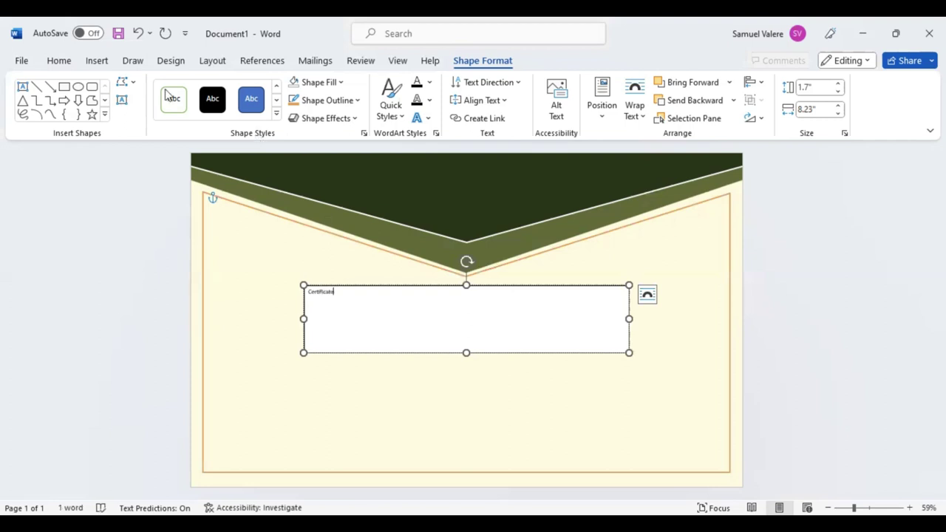
key("ctrl+a")
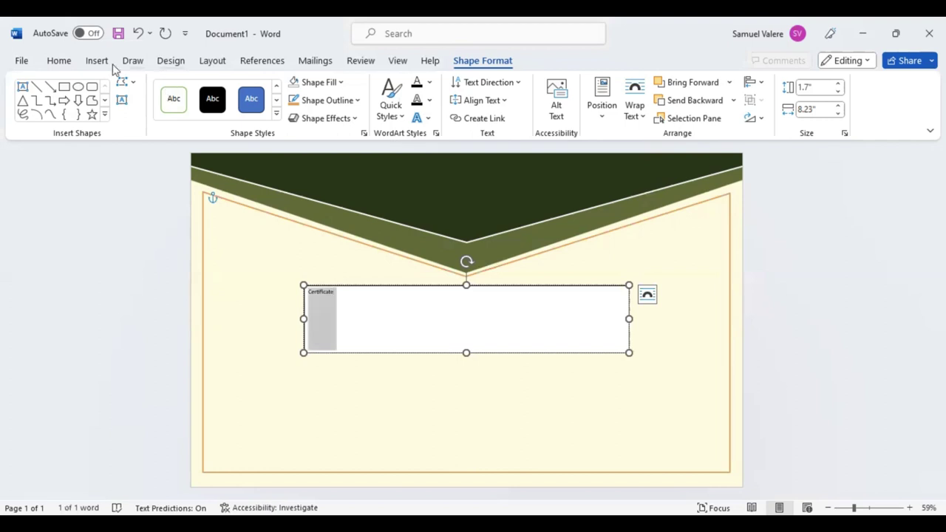
left_click(113, 64)
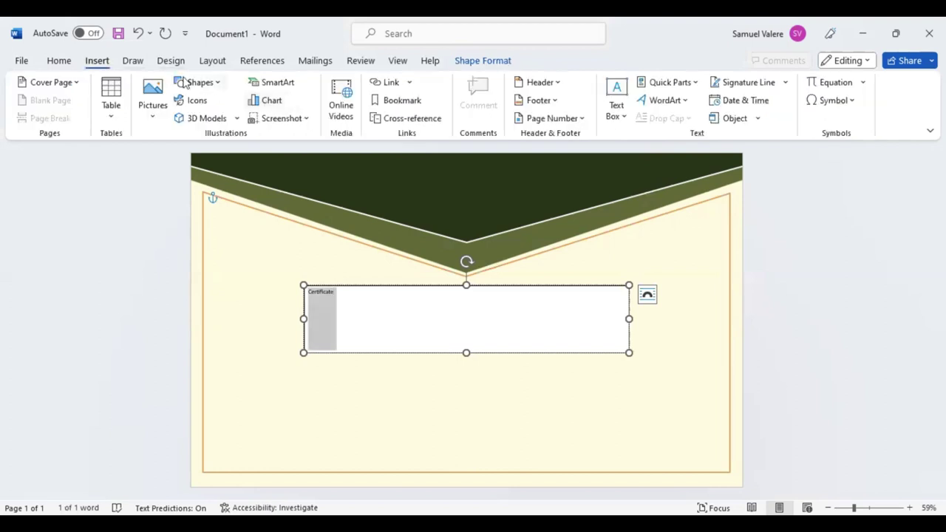
left_click(59, 62)
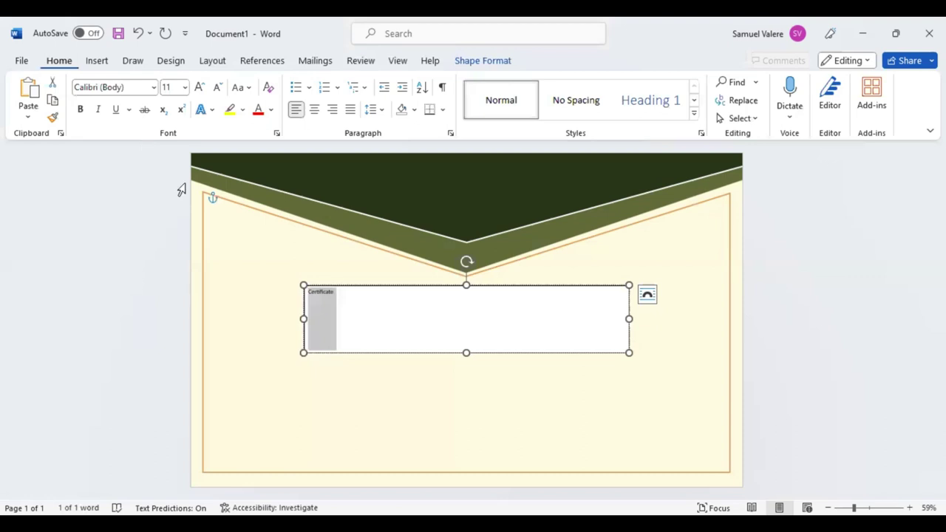
left_click(313, 109)
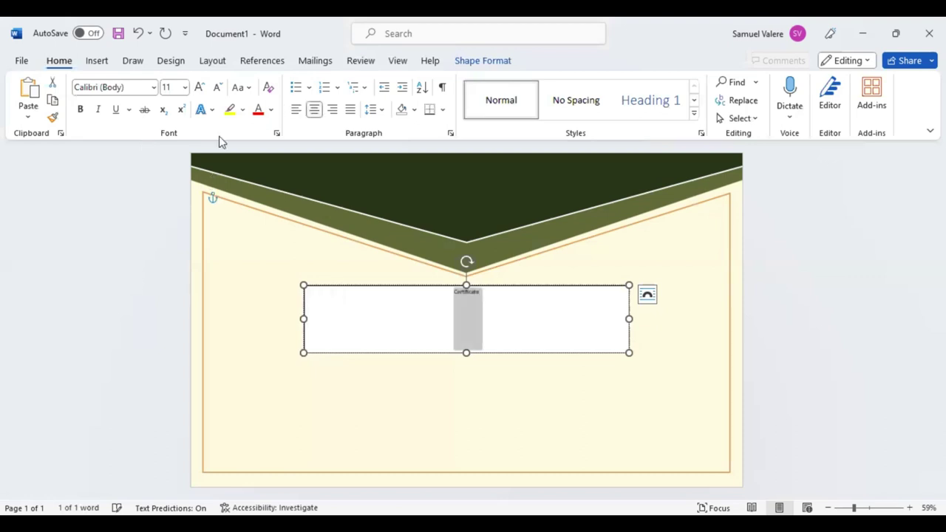
left_click(198, 87)
left_click(198, 88)
left_click(197, 87)
left_click(196, 86)
left_click(196, 86)
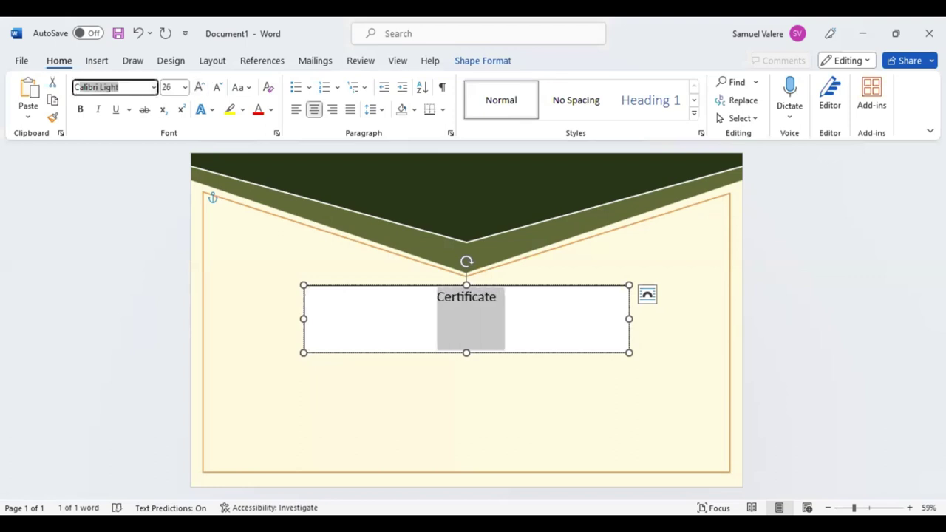
Set the title to Cooper Black, all capitals, at 72 pt
type("Cooper Black")
key("Return")
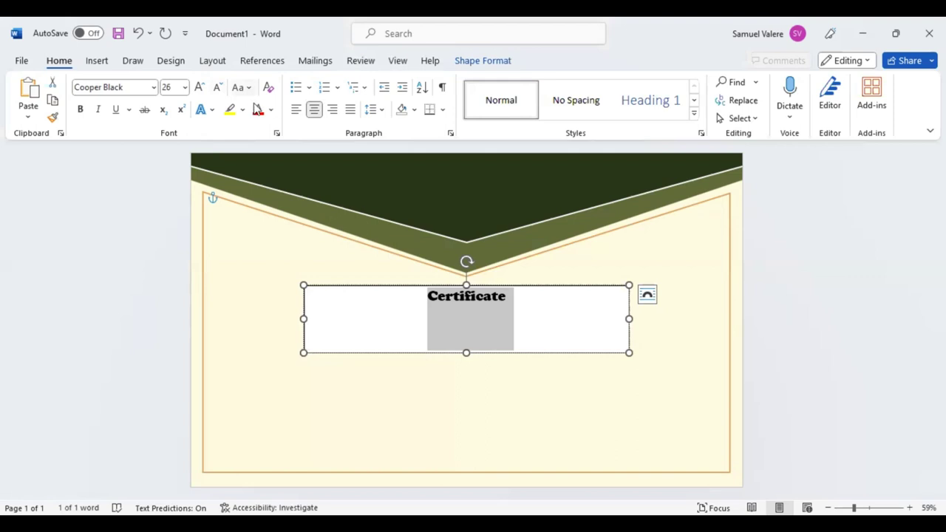
key("shift+F3")
left_click(198, 87)
left_click(198, 87)
left_click(198, 88)
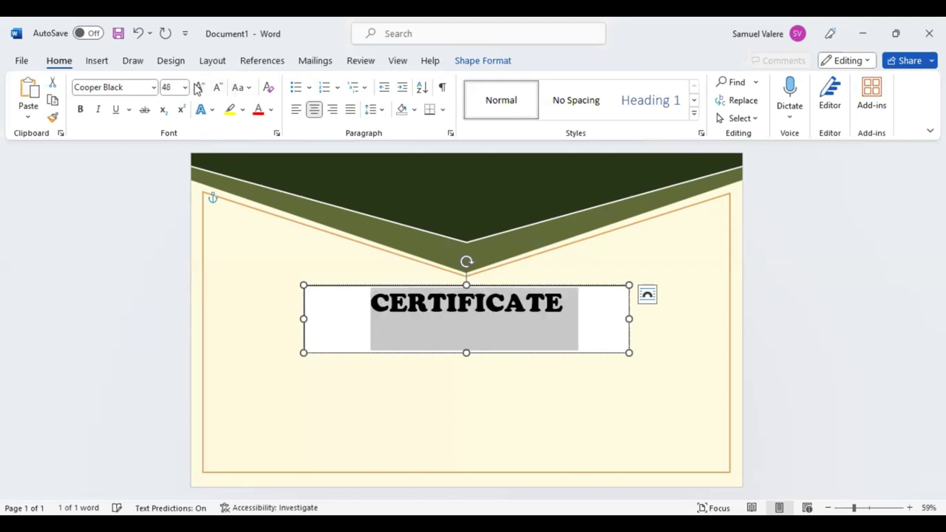
key("ctrl+shift+period")
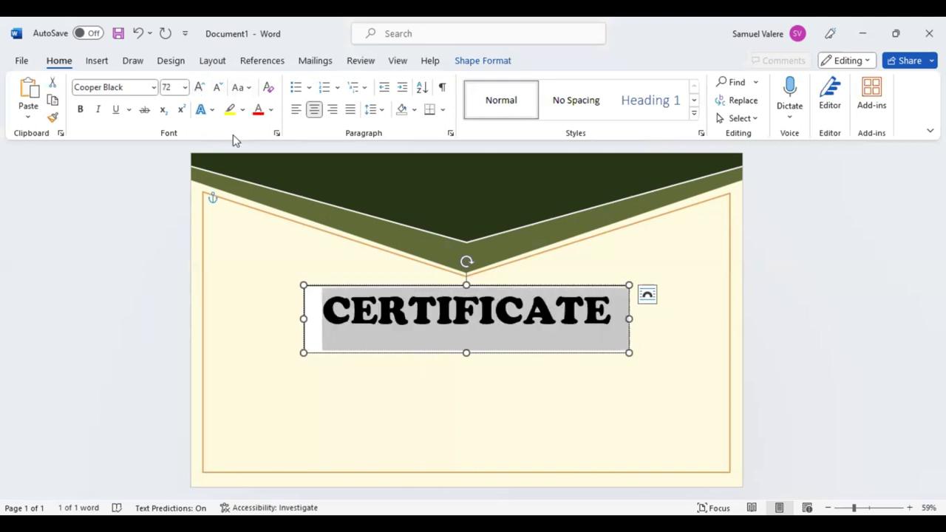
Fit the text box to CERTIFICATE and make the title olive green at 65 pt
left_click(277, 293)
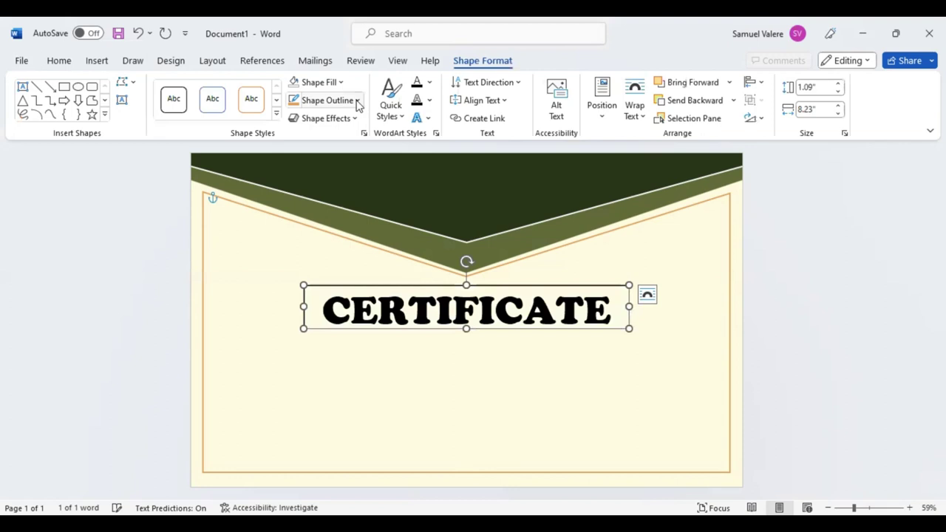
key("ctrl+a")
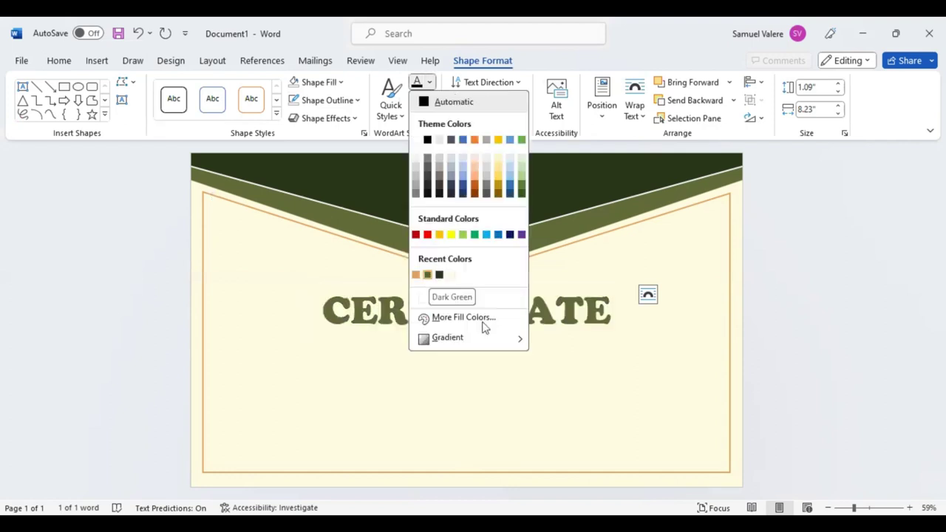
key("Escape")
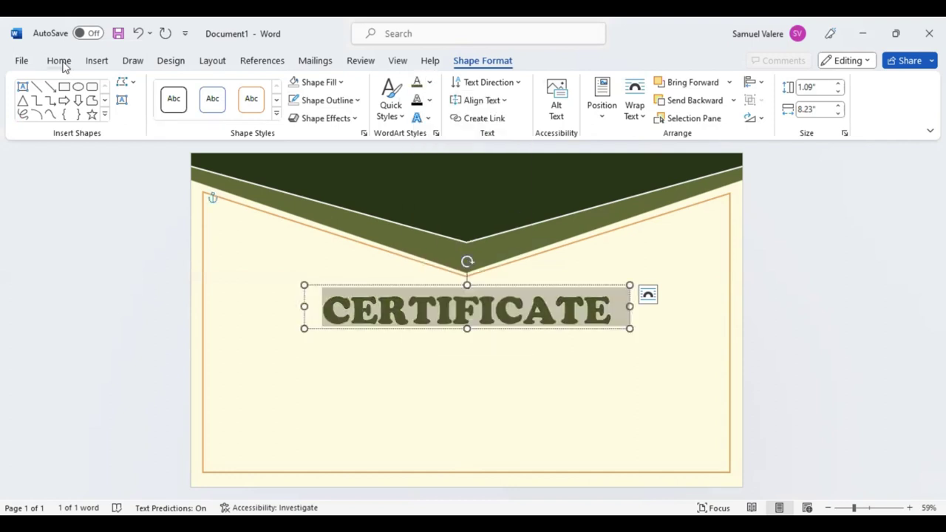
left_click(60, 62)
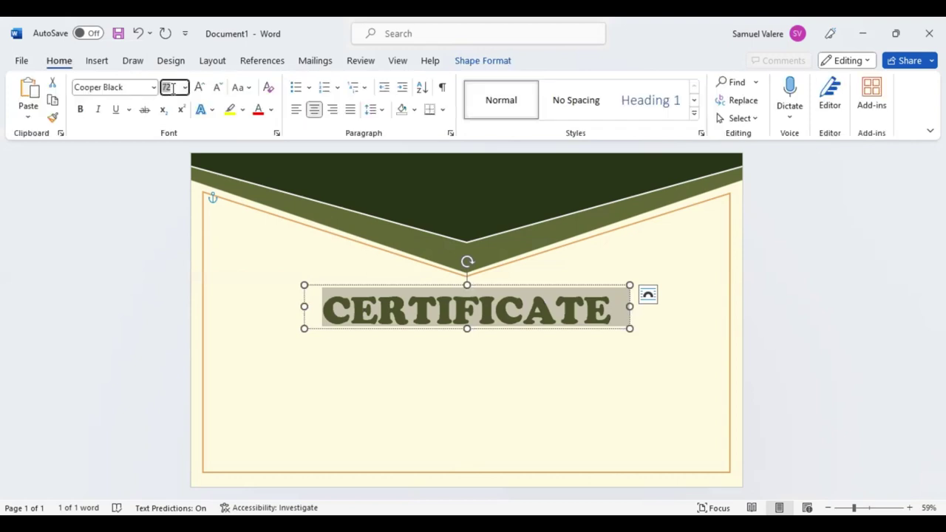
type("65")
key("Return")
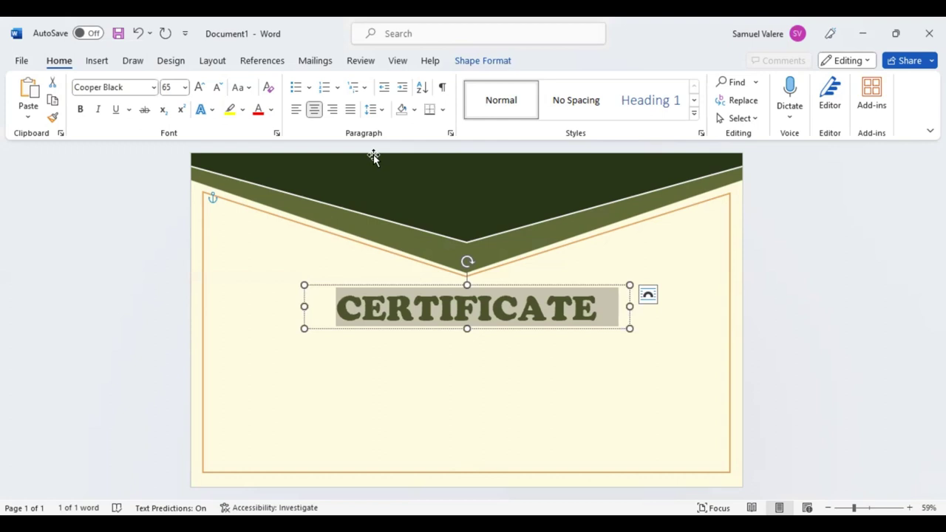
key("Escape")
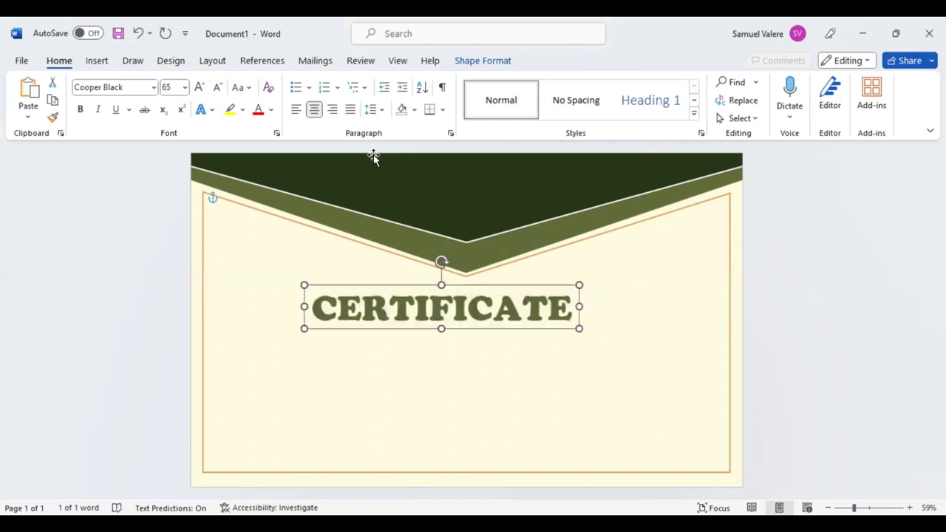
Centre the CERTIFICATE title horizontally, nudge it down, and try shifting the dark green header shape
key("Right")
key("Right")
key("Right")
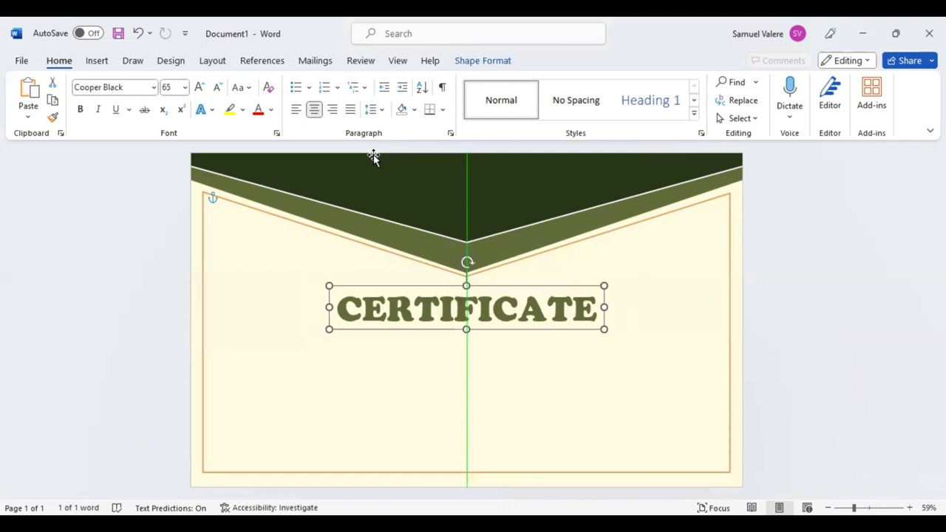
key("Down")
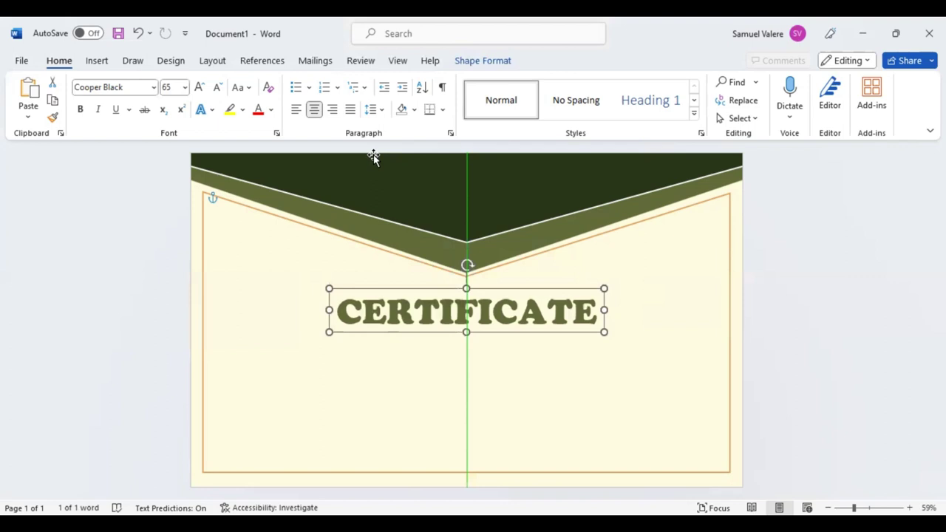
left_click(373, 154)
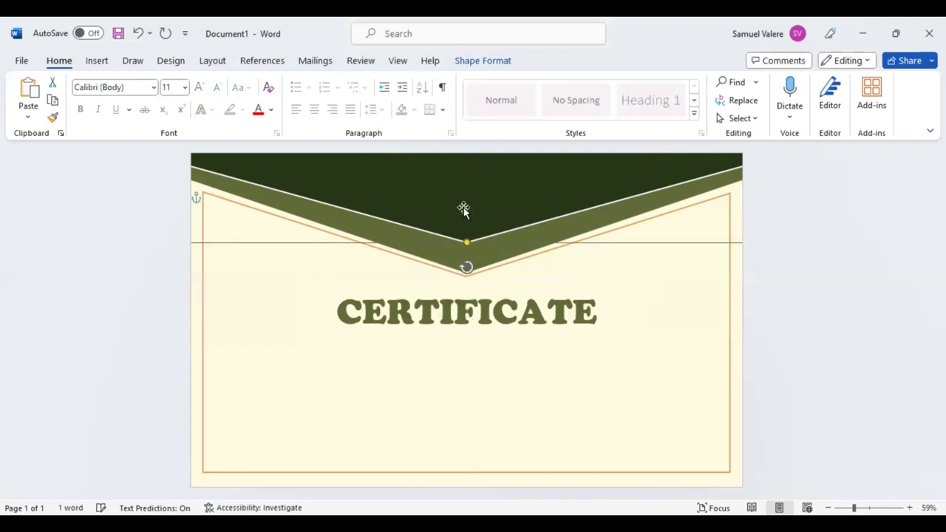
left_click_drag(462, 189, 462, 211)
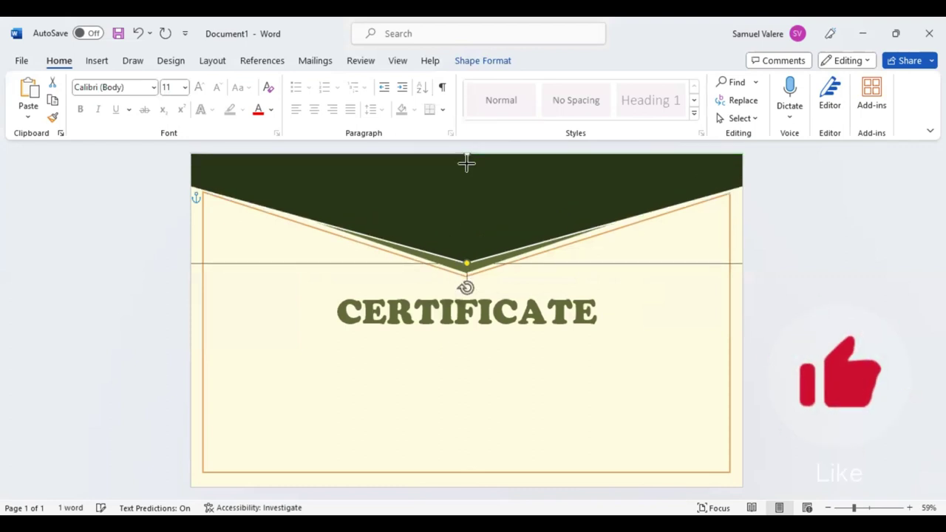
left_click_drag(466, 162, 466, 163)
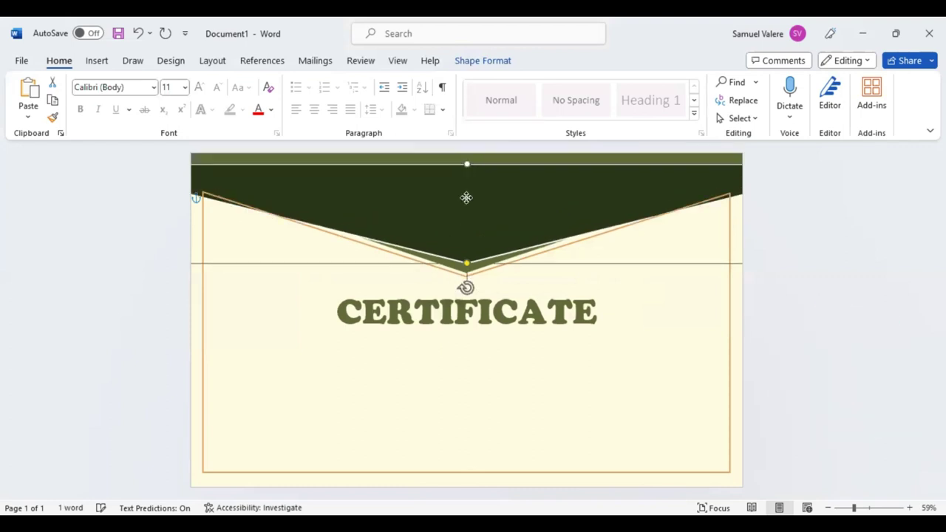
key("ctrl+z")
key("ctrl+z")
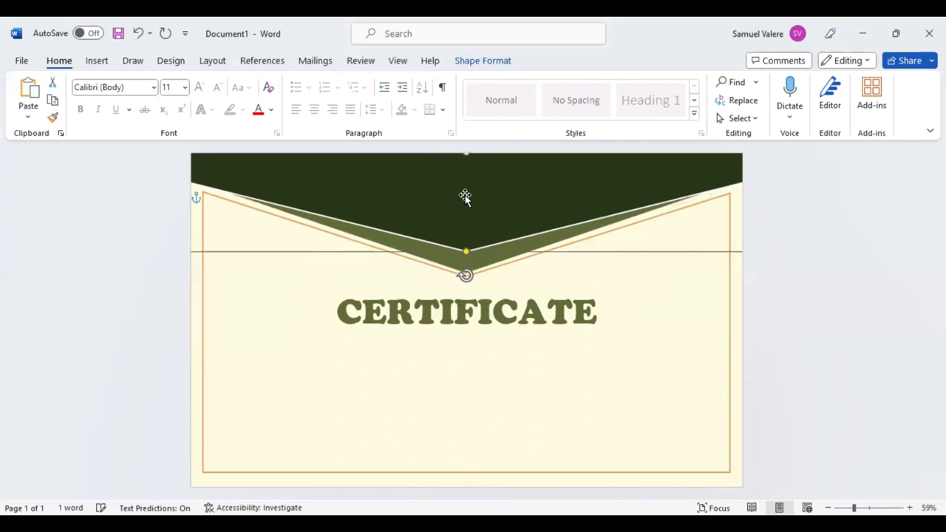
Raise the dark green header back up and move CERTIFICATE up, centred under the V
left_click(470, 256)
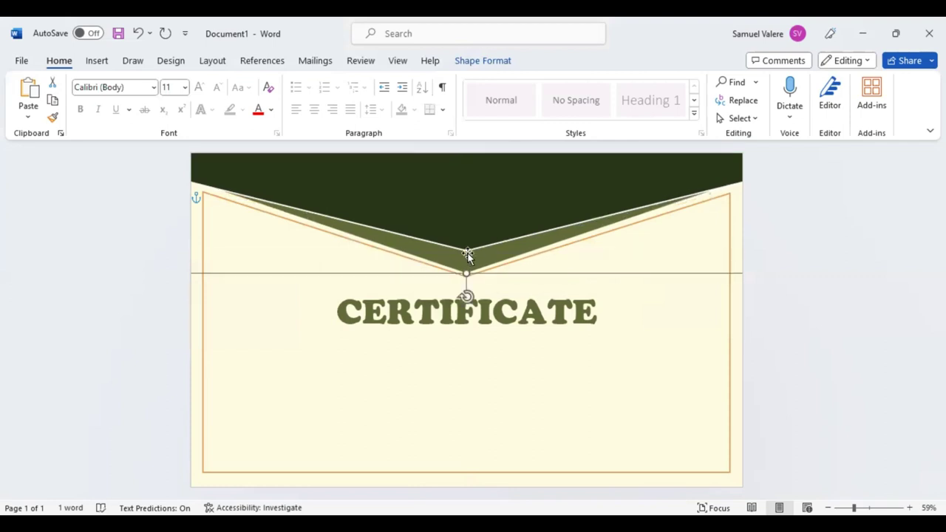
left_click(451, 199)
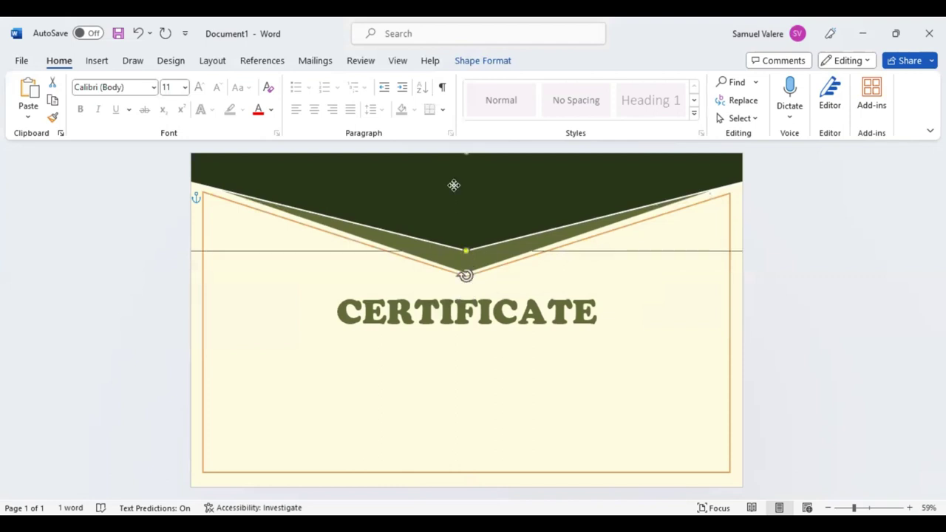
mouse_move(453, 188)
left_mouse_down()
mouse_move(453, 179)
mouse_move(485, 247)
mouse_move(488, 238)
mouse_move(483, 277)
left_mouse_up()
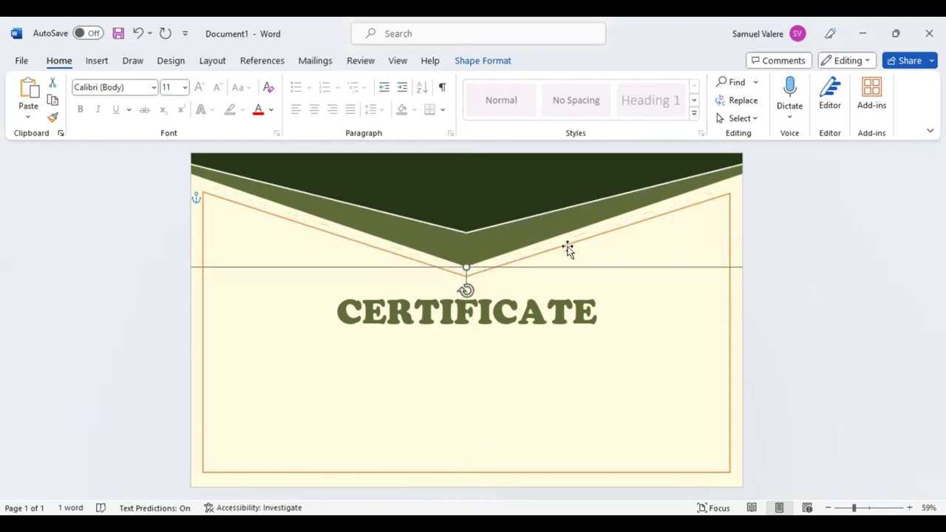
left_click(466, 188)
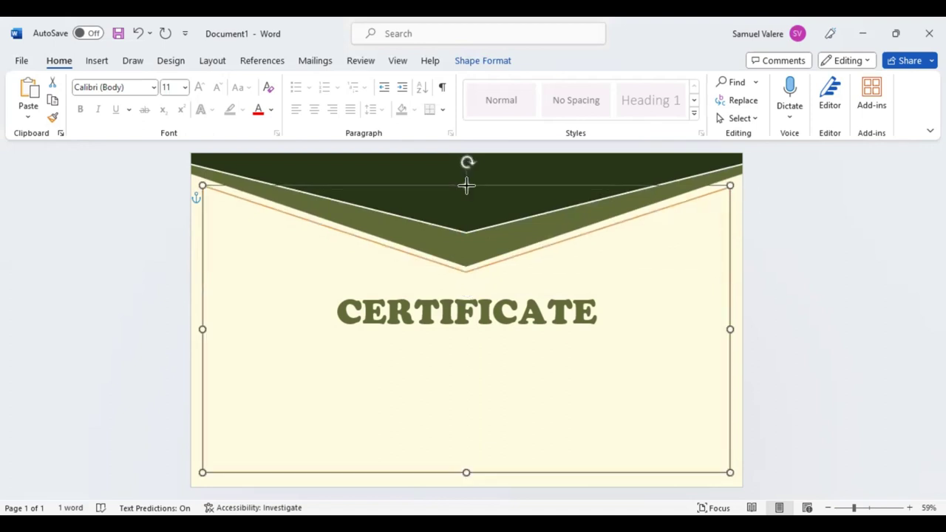
left_click(466, 185)
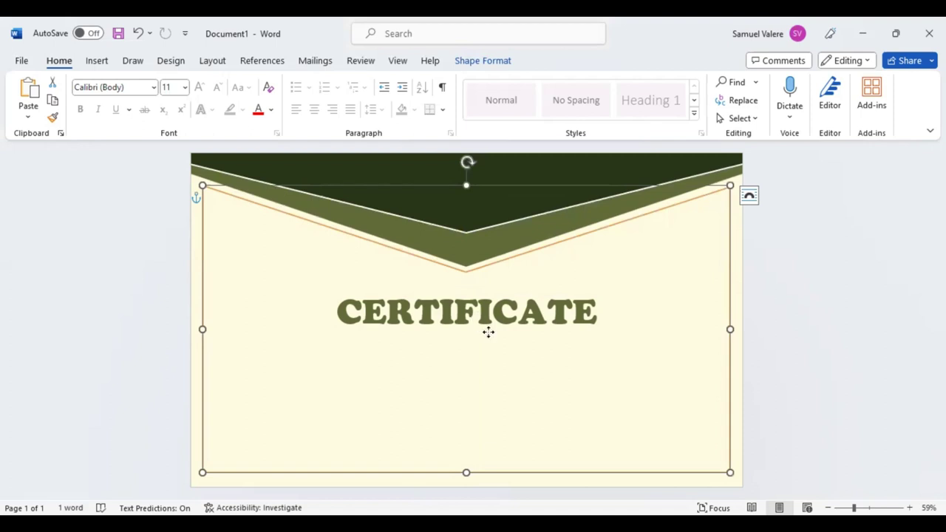
left_click_drag(488, 332, 487, 321)
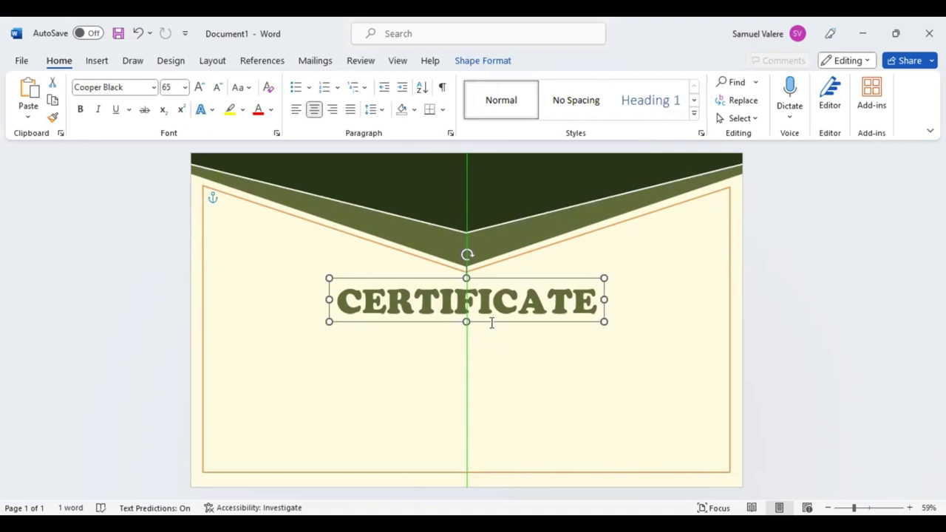
Type 'Of Appreciation' on a new line under the title
type("OF")
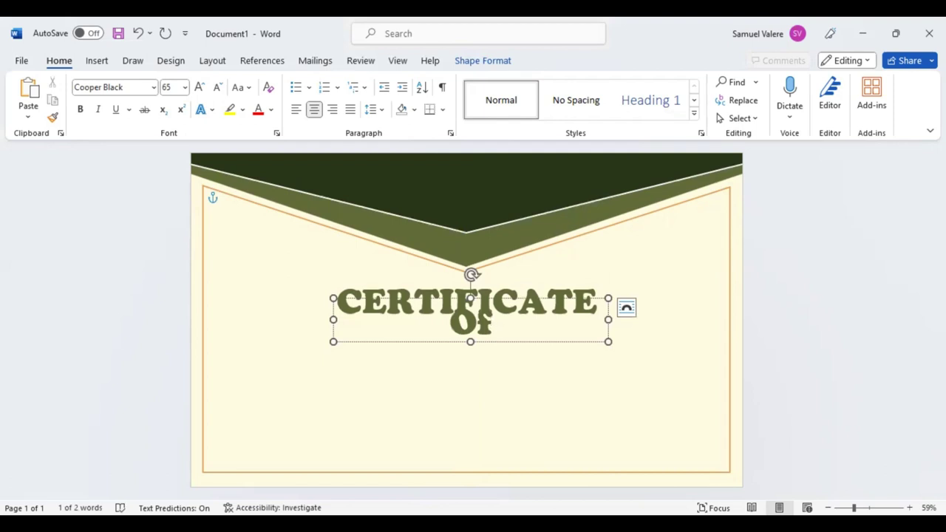
type(" Apprec")
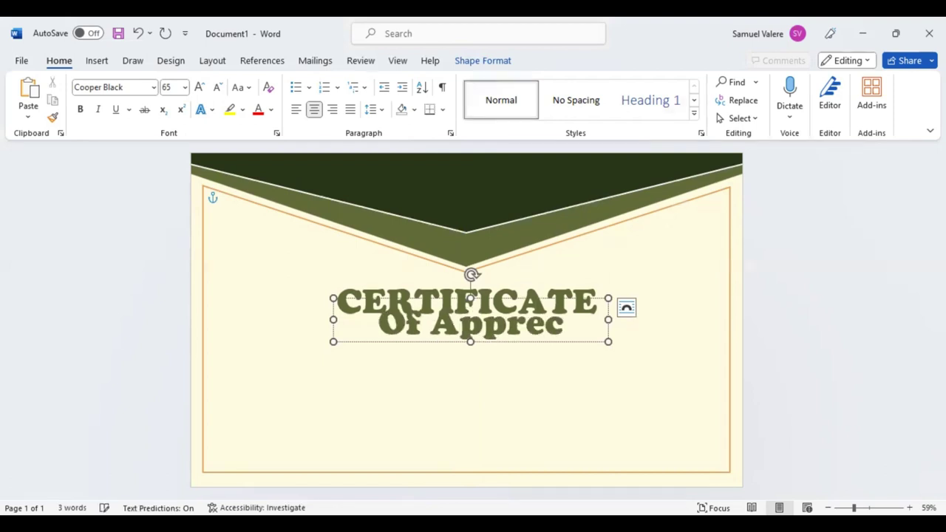
key("BackSpace")
key("BackSpace")
key("BackSpace")
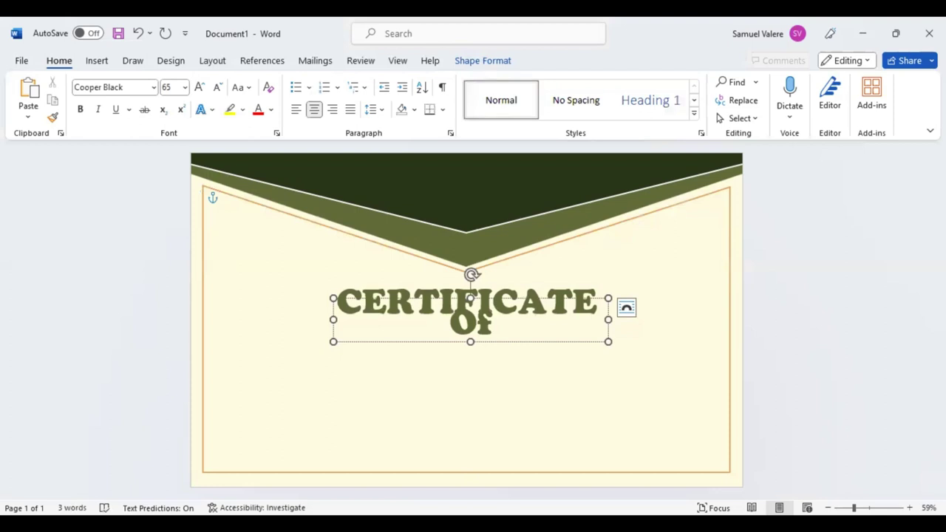
type("Appreciation")
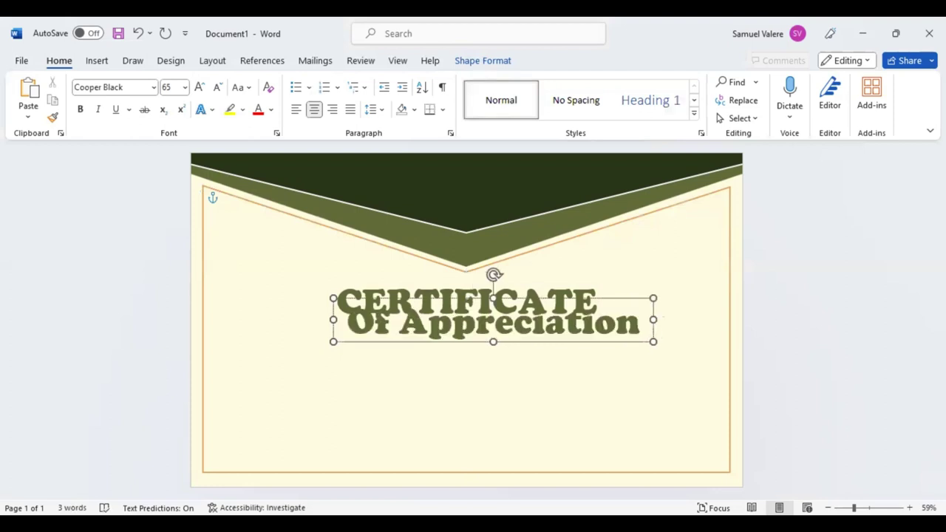
Format the Of Appreciation line as 28 pt Georgia
key("shift+Home")
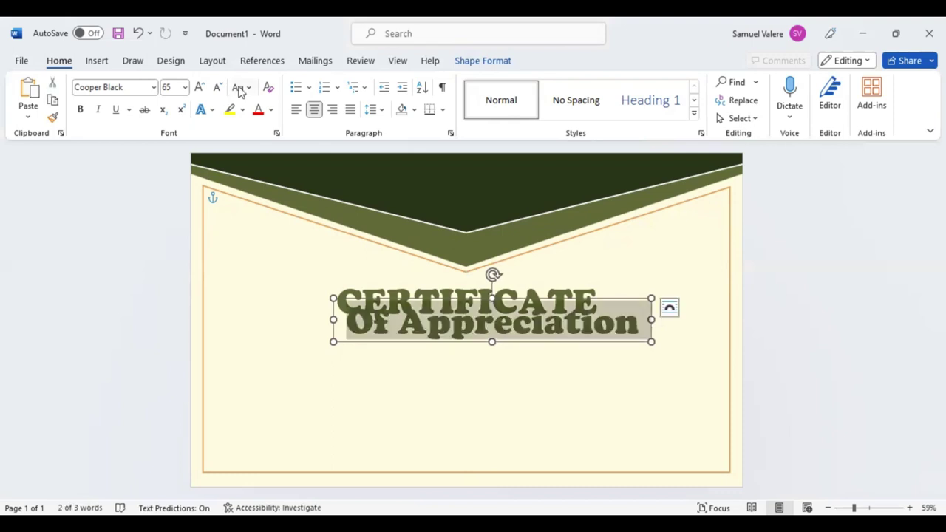
left_click(217, 87)
left_click(217, 87)
left_click(217, 87)
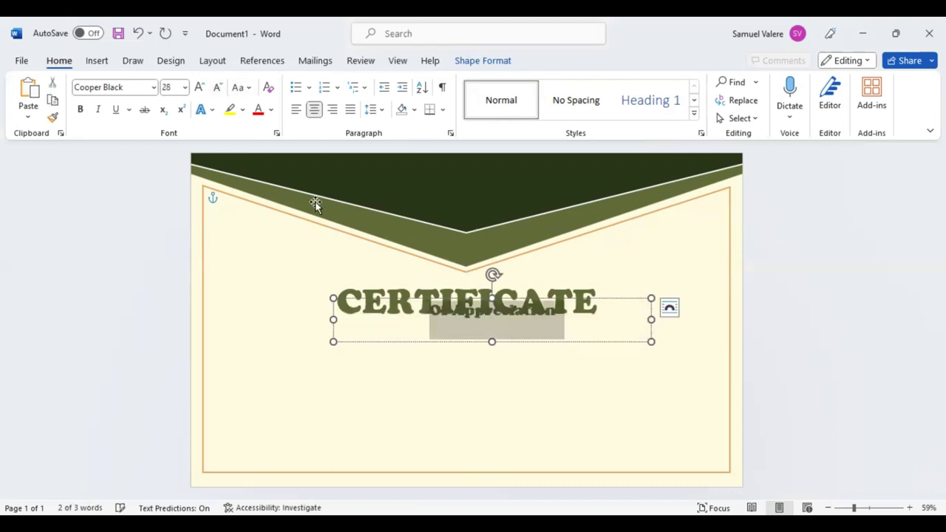
left_click(128, 88)
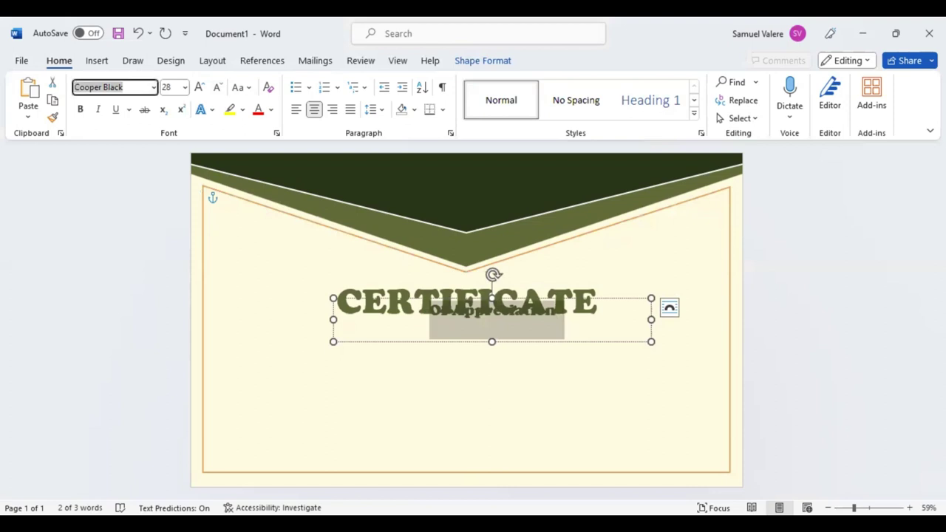
type("Georgia")
key("Return")
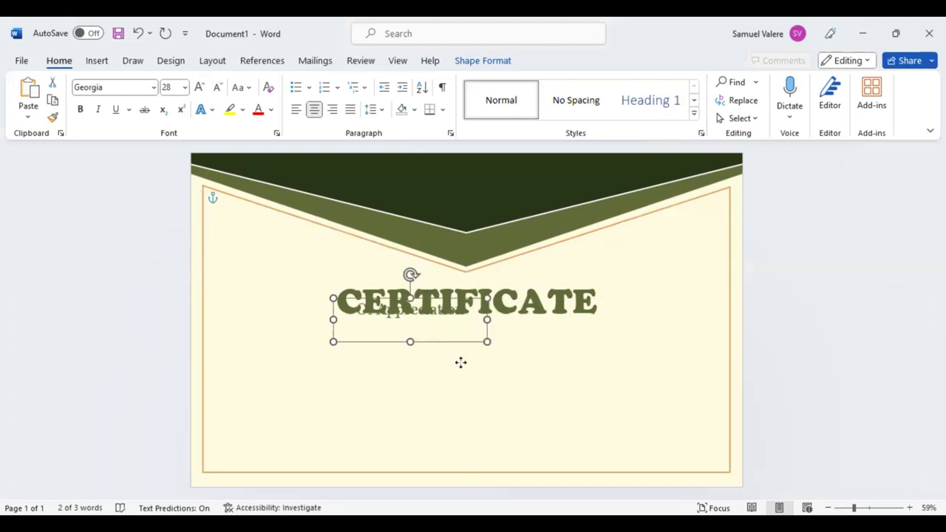
Place the Of Appreciation box below CERTIFICATE and convert its text to capitals
left_click_drag(460, 362, 460, 363)
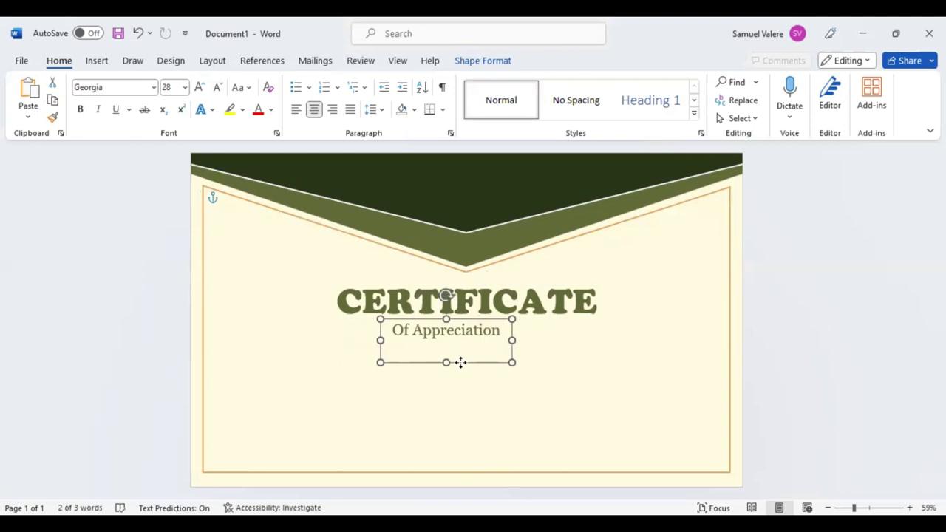
key("ctrl+a")
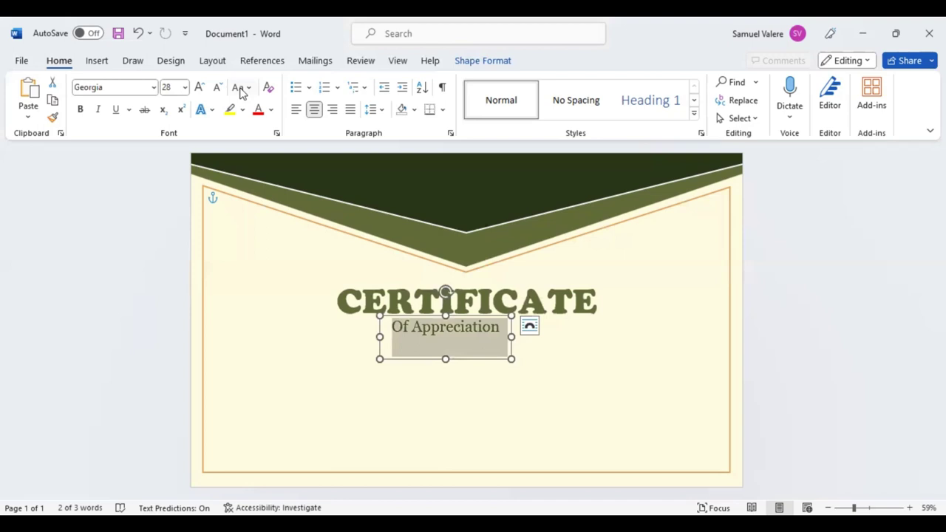
key("shift+F3")
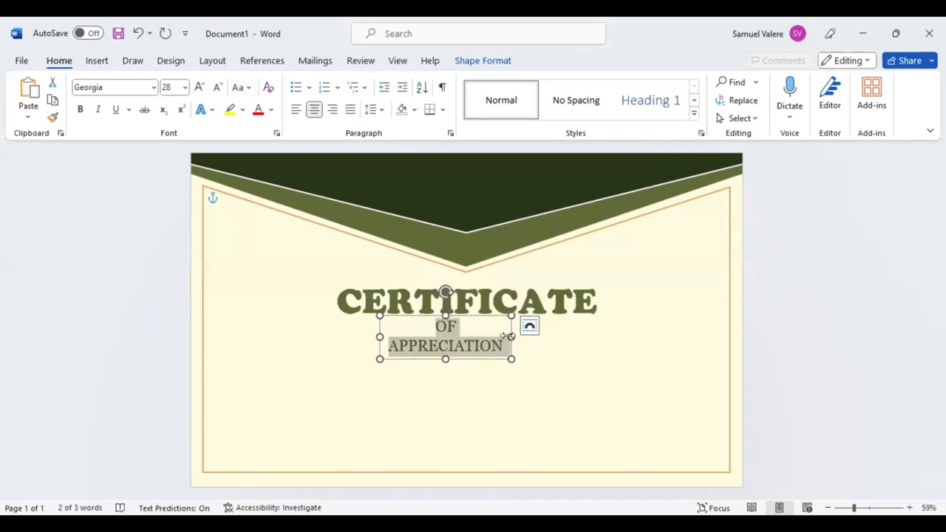
Fit the box to OF APPRECIATION on one line, reduce it to 24 pt, and centre it
left_click_drag(511, 336, 548, 336)
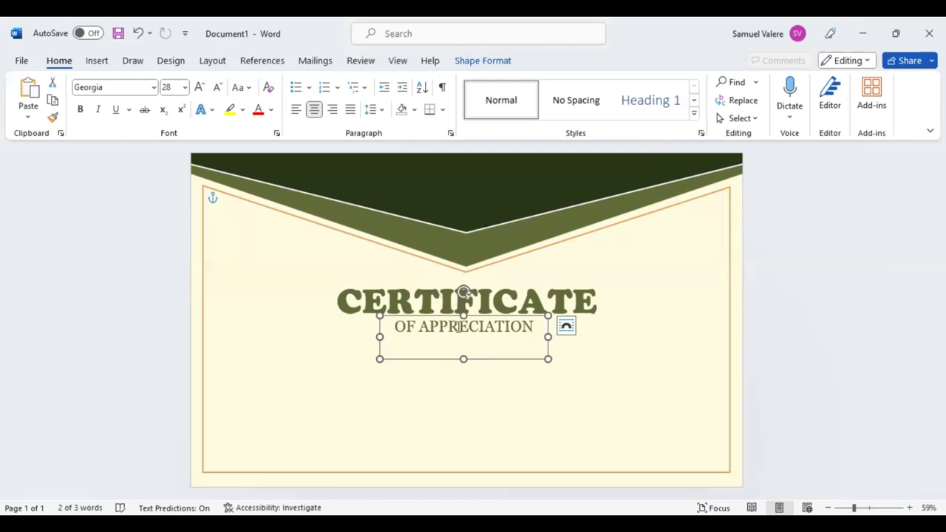
left_click_drag(463, 359, 459, 326)
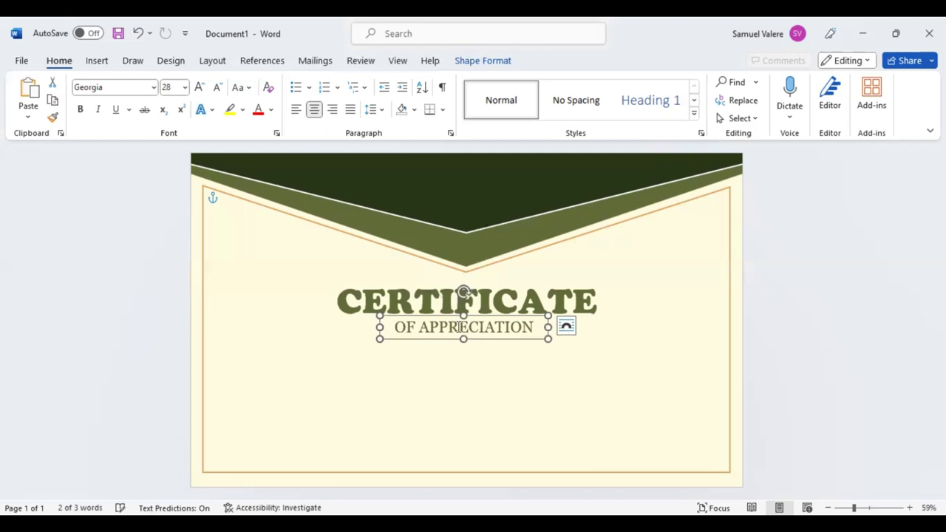
key("ctrl+a")
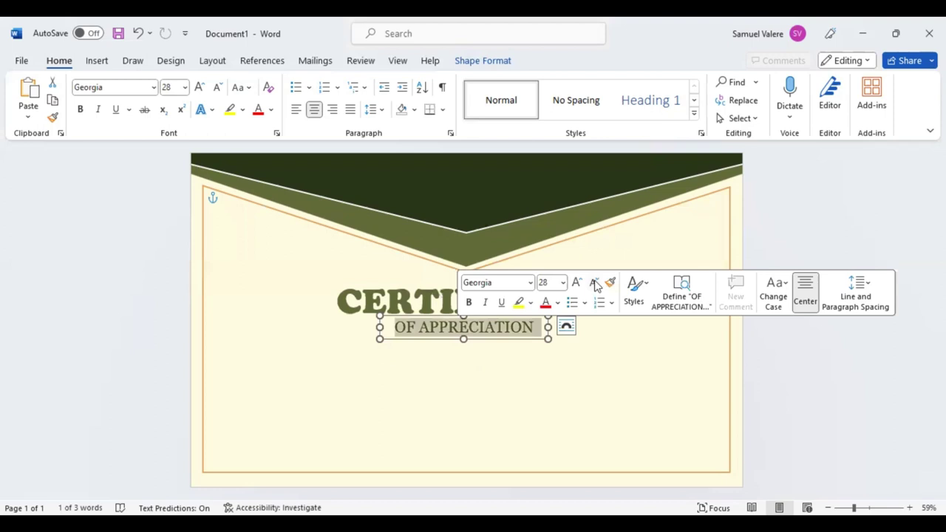
left_click(596, 283)
left_click(596, 283)
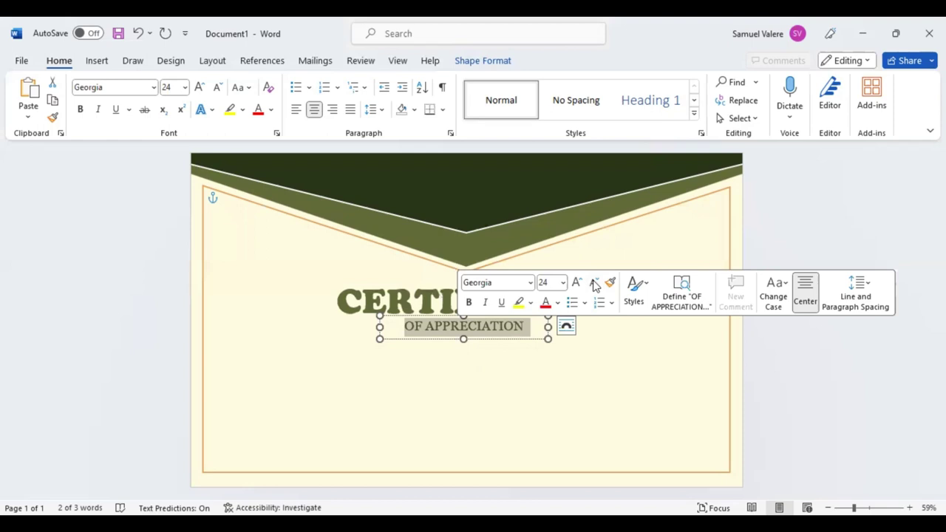
key("Escape")
key("Right")
key("Right")
key("Right")
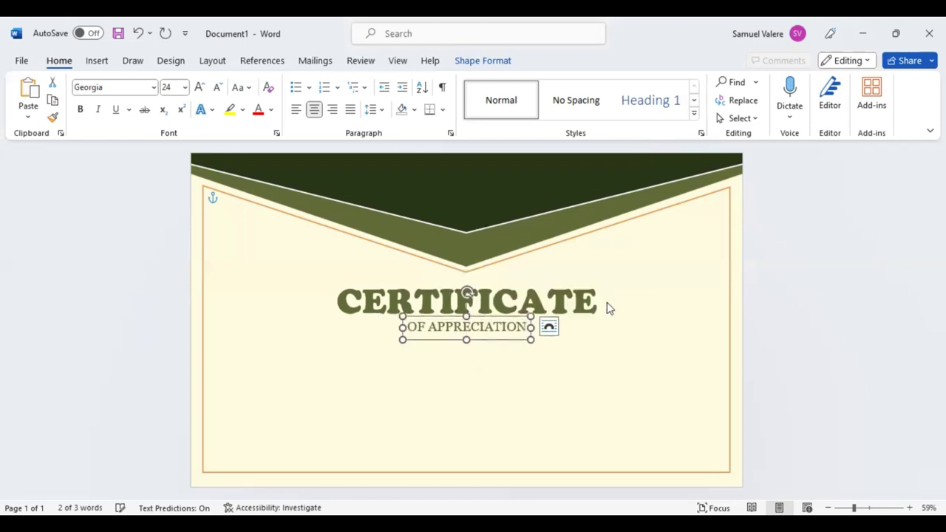
Give OF APPRECIATION a new font colour and duplicate its box just below
right_click(582, 307)
left_click(579, 303)
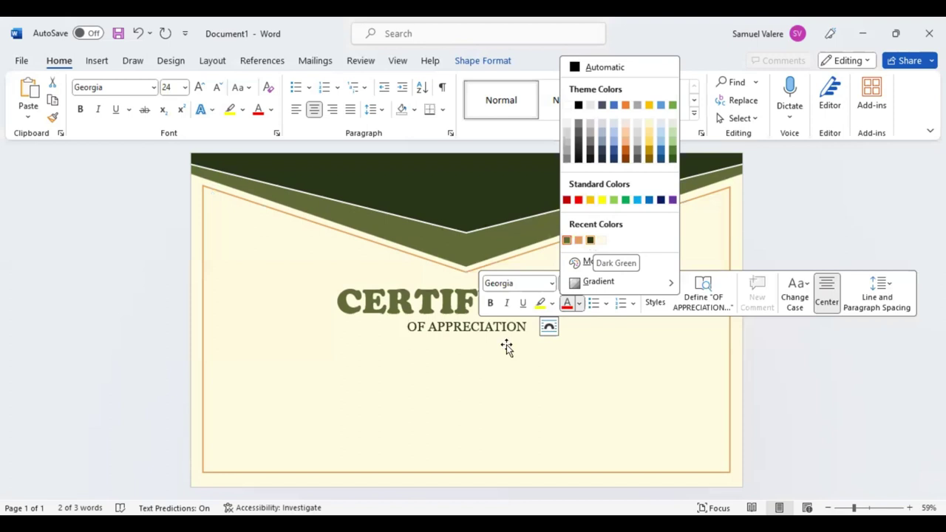
left_click(445, 347)
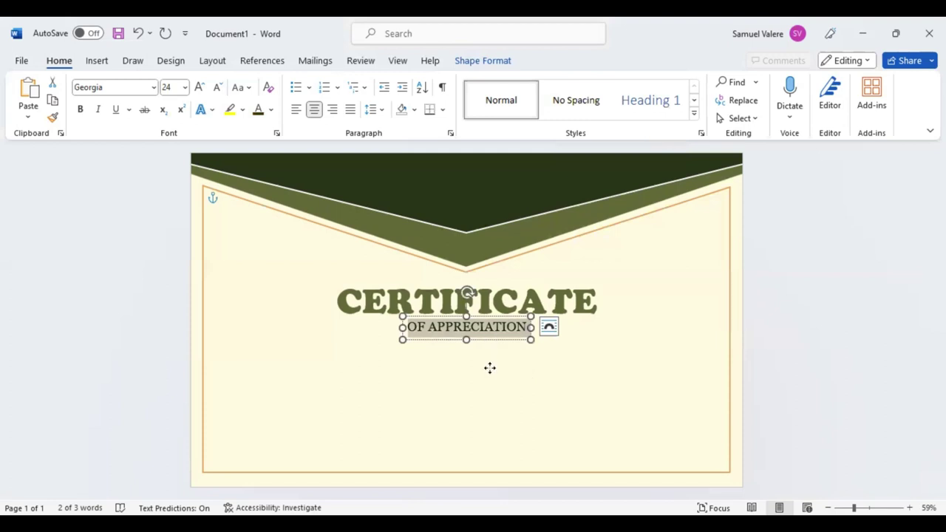
left_click_drag(482, 326, 488, 355)
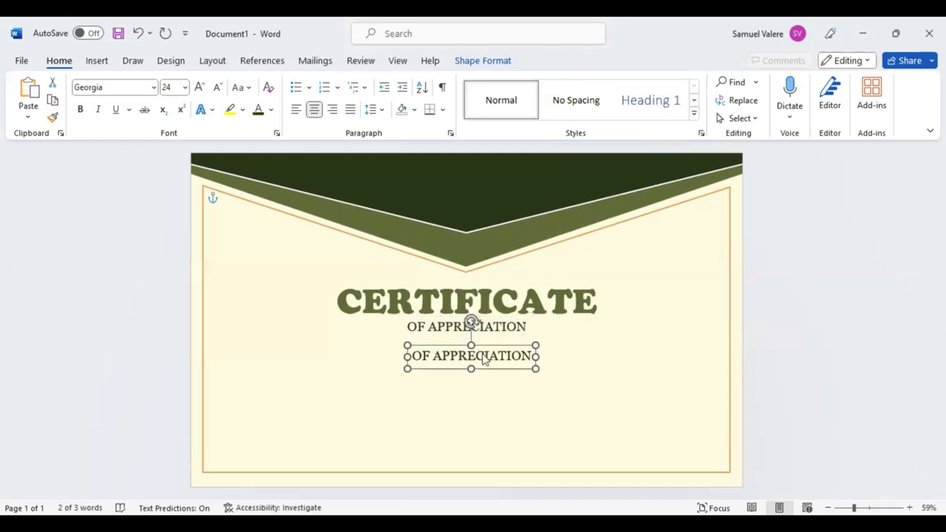
triple_click(488, 356)
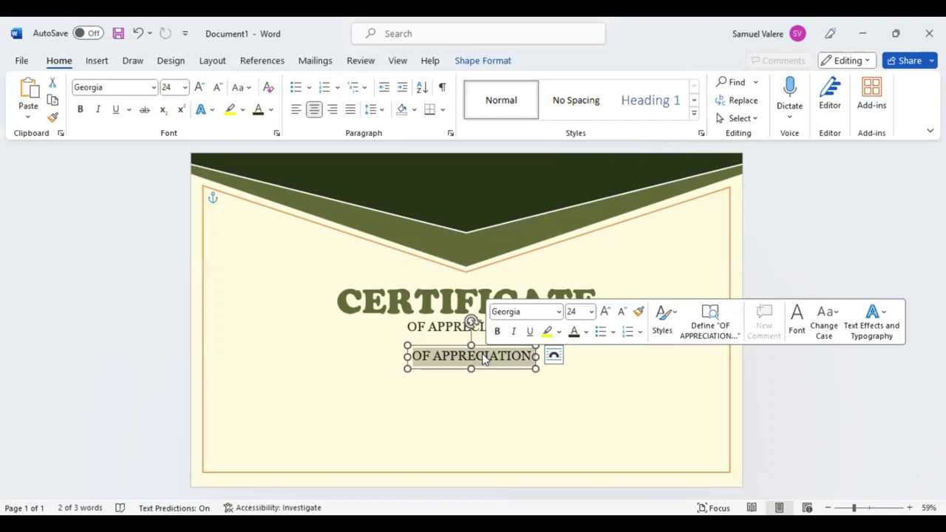
Change the duplicate's text to 'This Certificate Is Greatly Presented To' at 20 pt
type("This Certi")
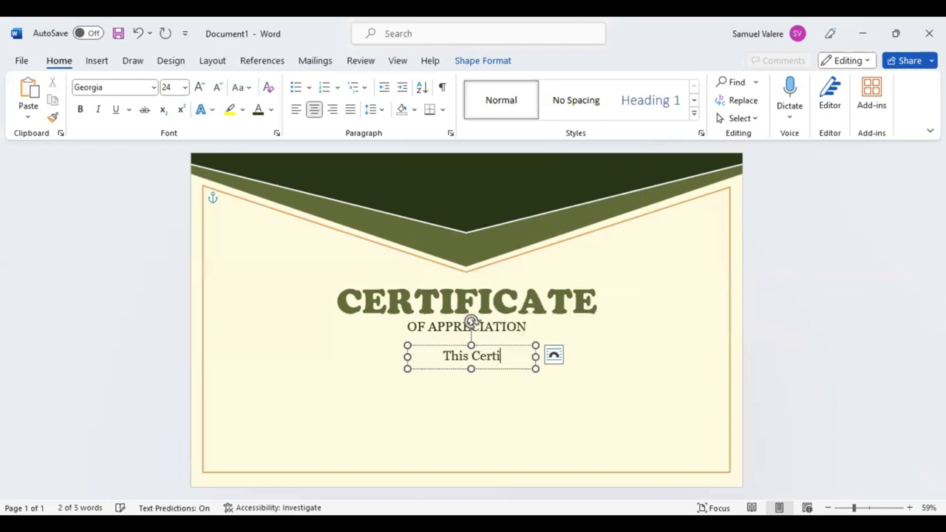
type("fica")
type("te Is Greatly Presented To")
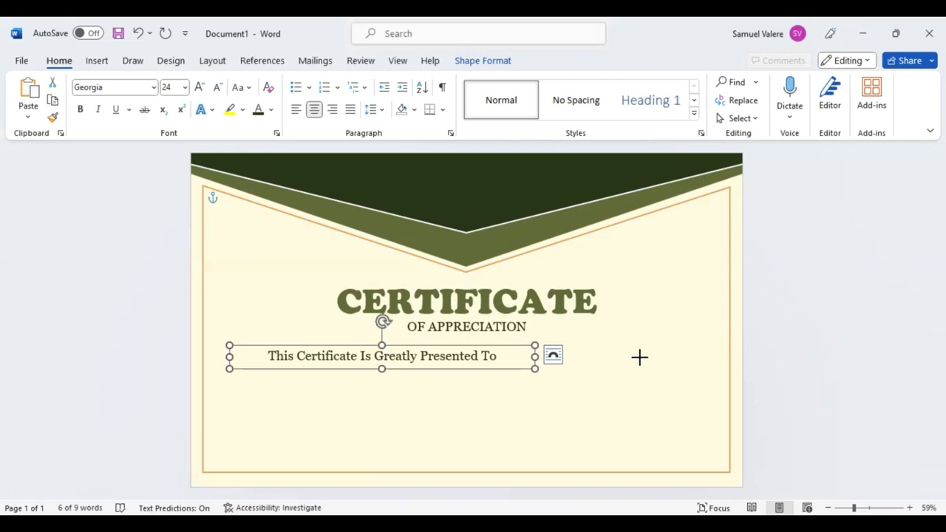
left_click(220, 89)
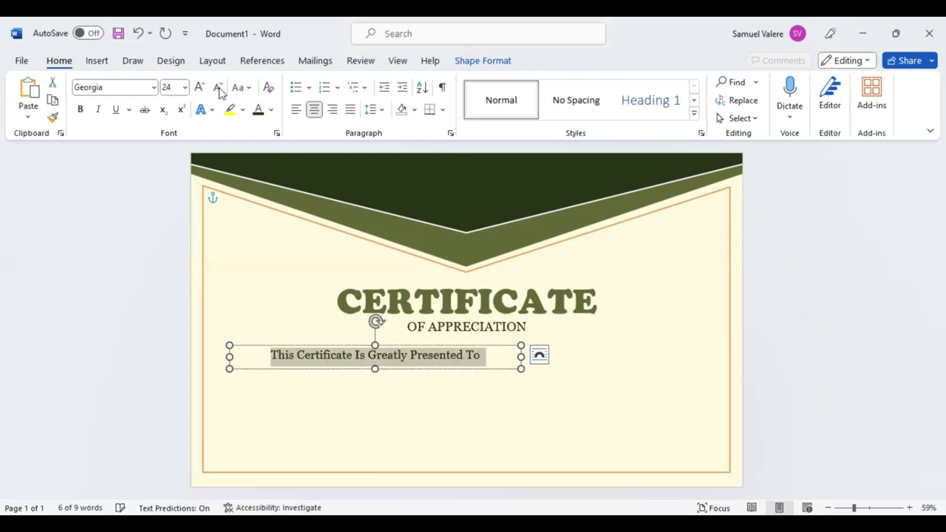
left_click(220, 89)
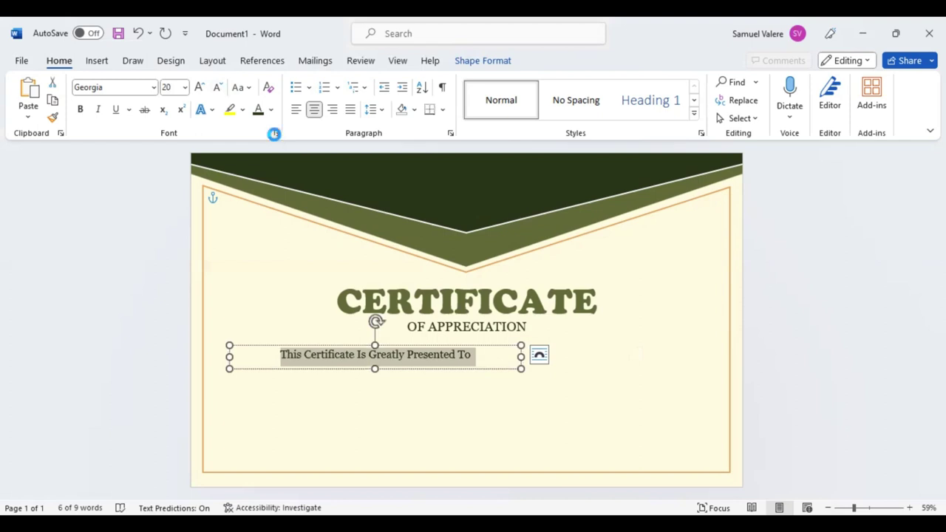
Expand the presented-to line's character spacing by 6 pt and reduce it to 18 pt
left_click(274, 133)
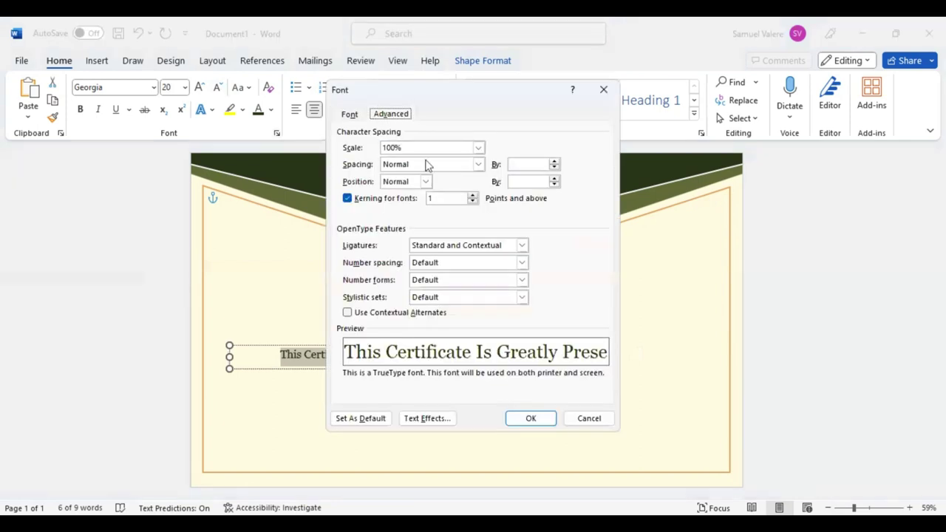
left_click(459, 164)
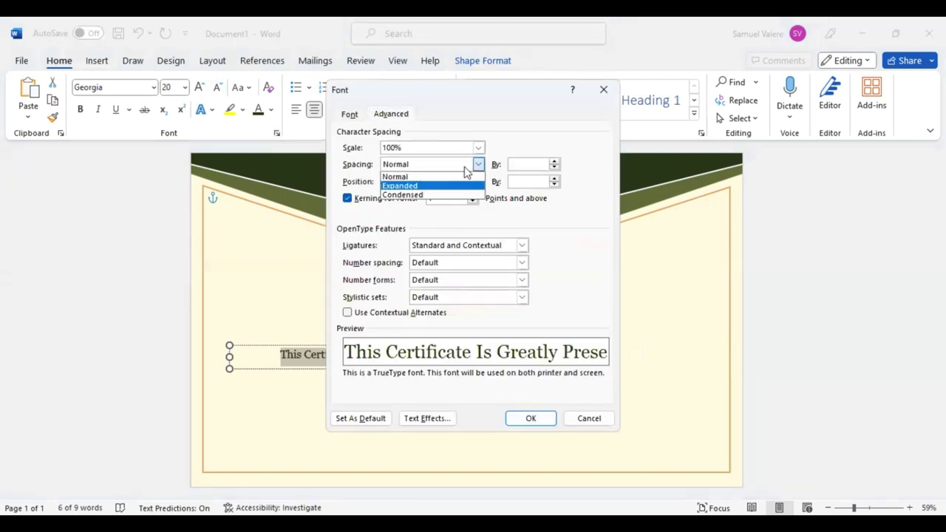
left_click(465, 183)
left_click(515, 164)
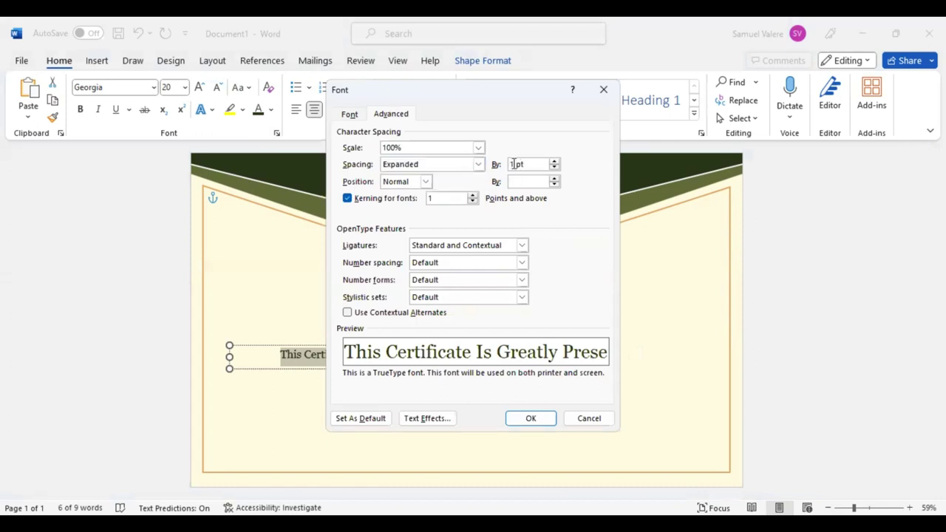
key("BackSpace")
type("6")
key("Return")
left_click(220, 87)
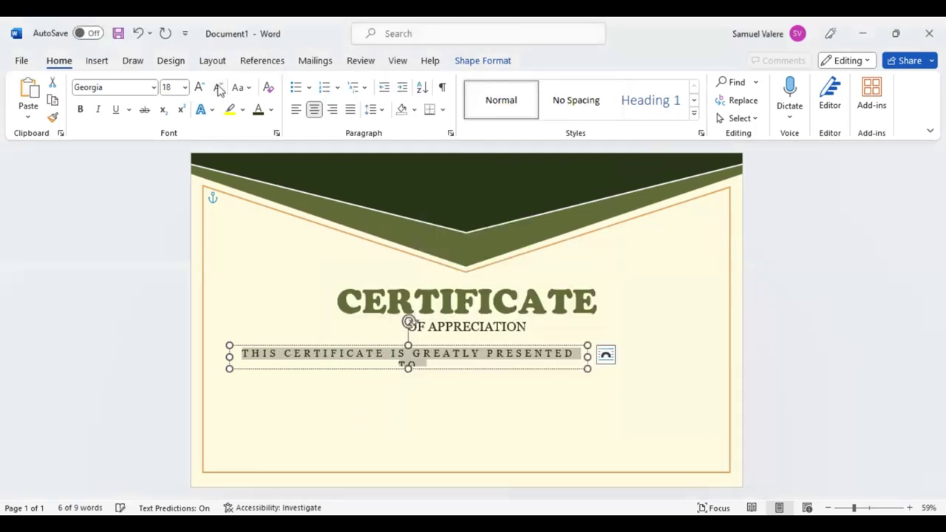
Reduce the presented-to line to 12 pt, narrow its box, and centre it under OF APPRECIATION
left_click(219, 88)
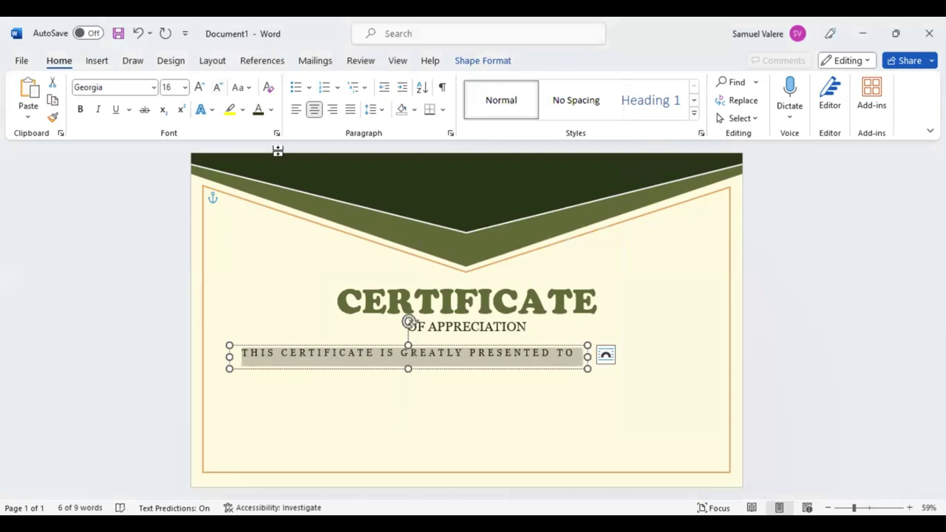
key("ctrl+shift+comma")
key("ctrl+shift+comma")
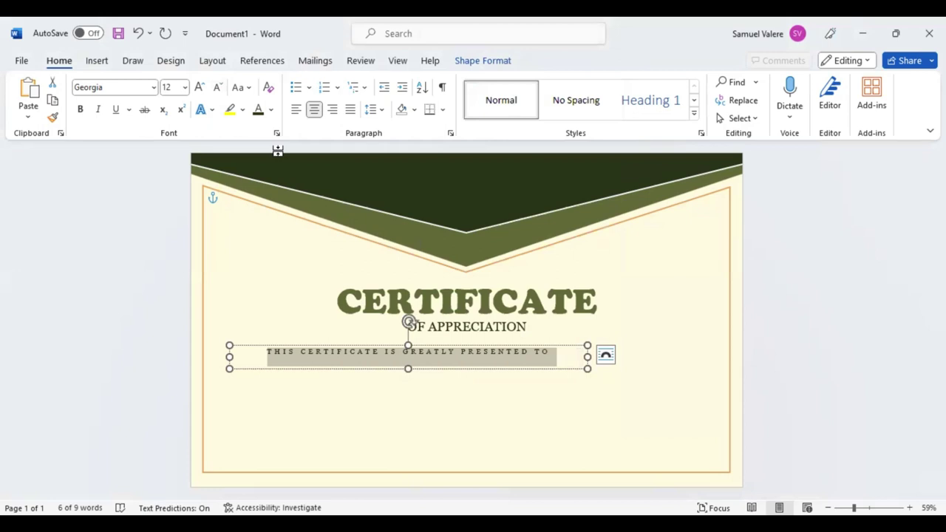
left_click_drag(587, 357, 522, 357)
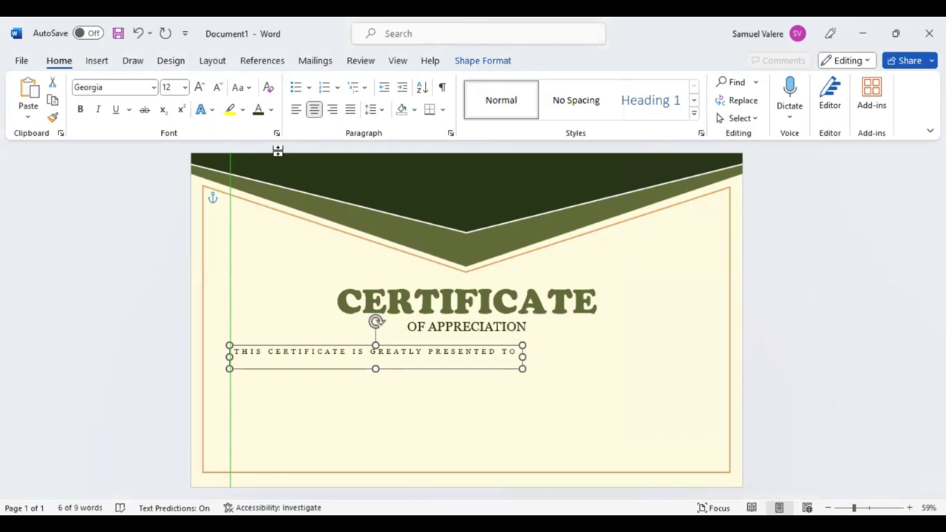
left_click_drag(375, 357, 466, 356)
key("Up")
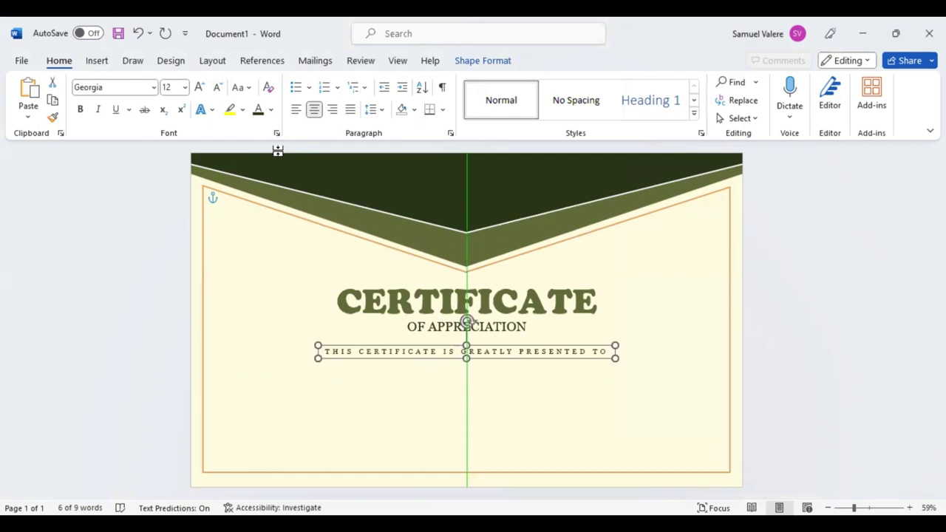
Raise the CERTIFICATE title and OF APPRECIATION boxes together slightly
triple_click(480, 326)
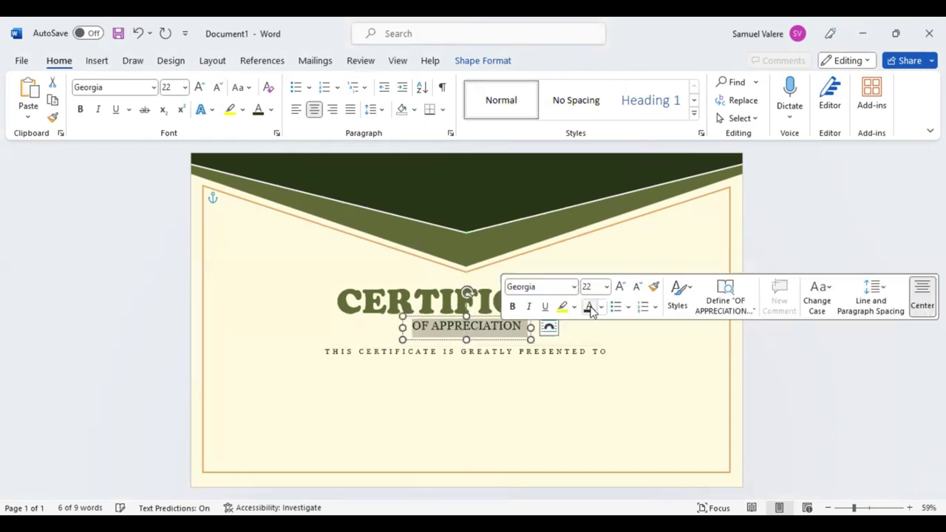
key("Escape")
key("Down")
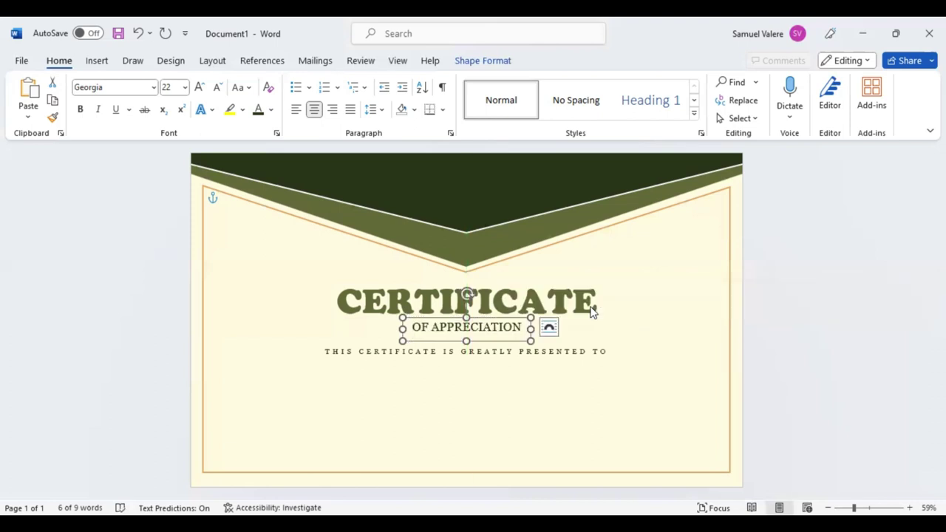
left_click(538, 325)
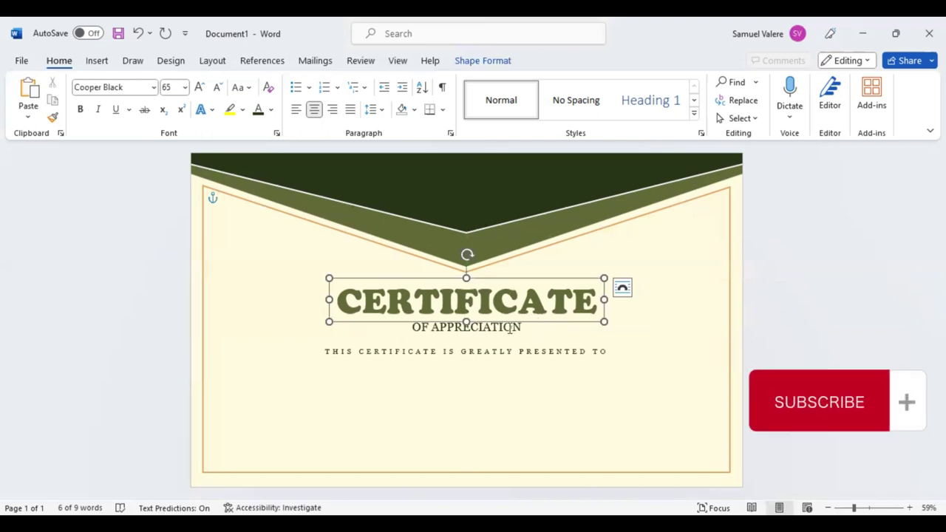
left_click(508, 332, "shift")
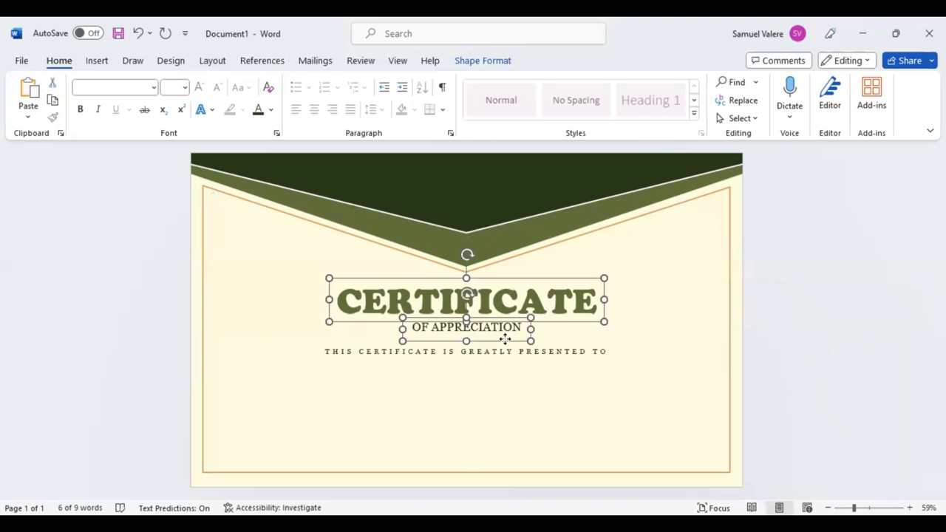
key("Up")
key("Up")
key("Up")
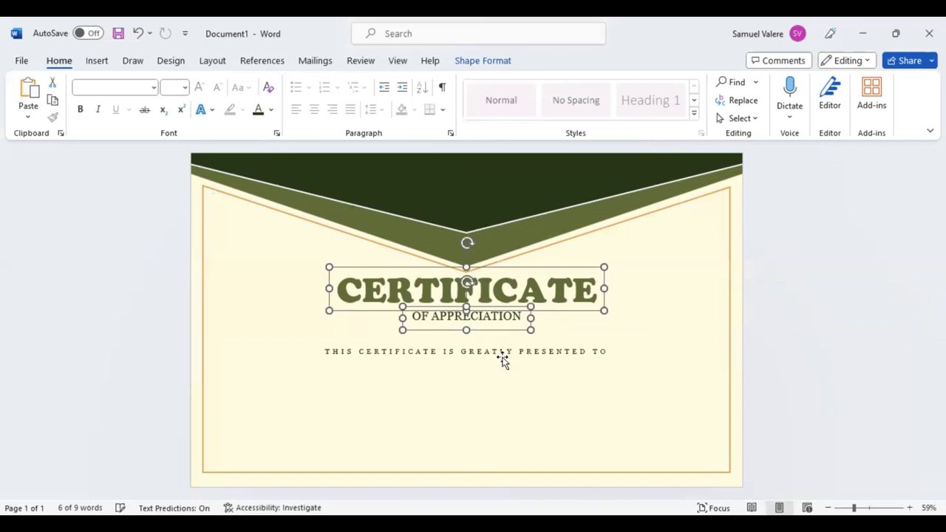
Raise the presented-to line closer beneath OF APPRECIATION
left_click(500, 358)
key("Up")
key("Up")
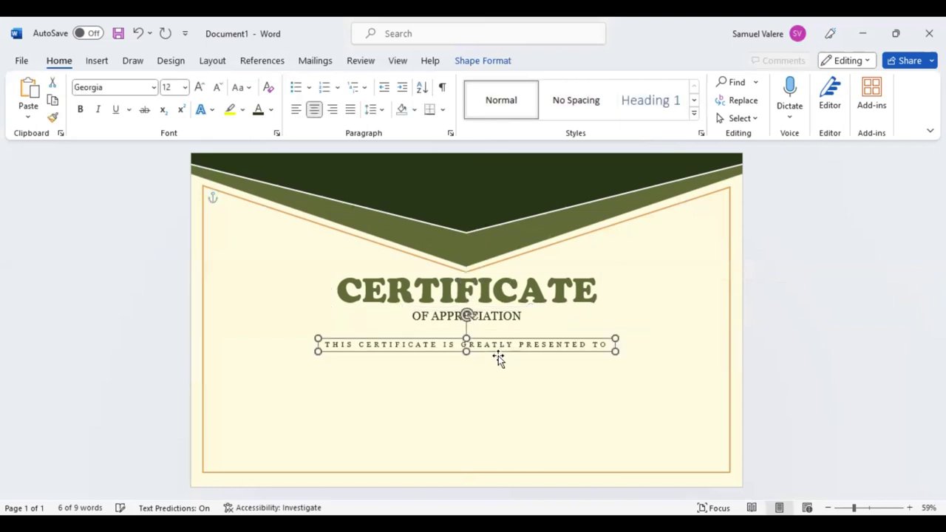
key("ctrl+Up")
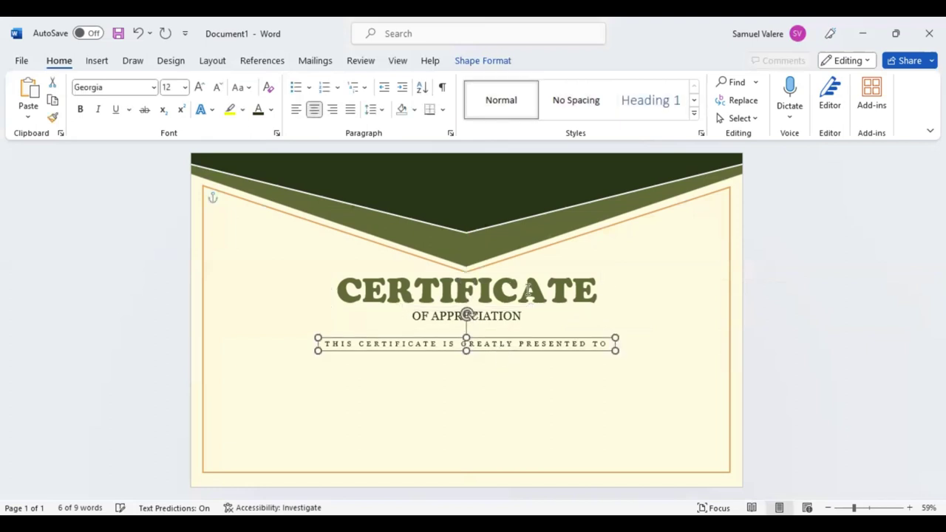
key("Up")
left_click(540, 311)
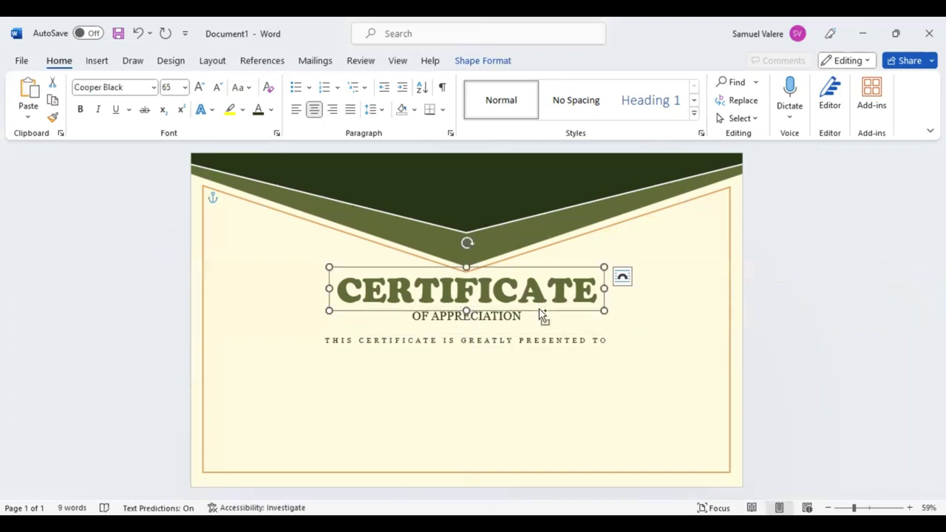
Copy the CERTIFICATE box below the presented-to line and replace its text with the recipient's name
left_click_drag(551, 392, 550, 392)
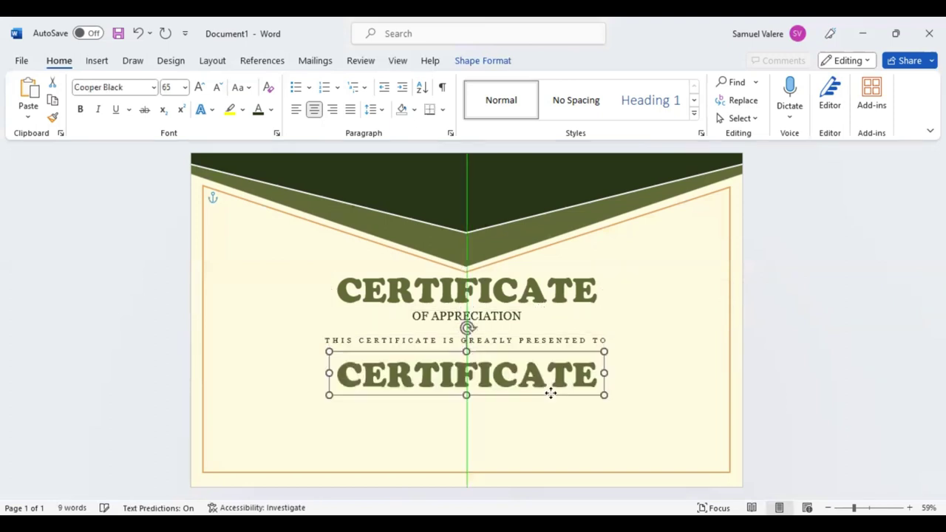
left_click(495, 372)
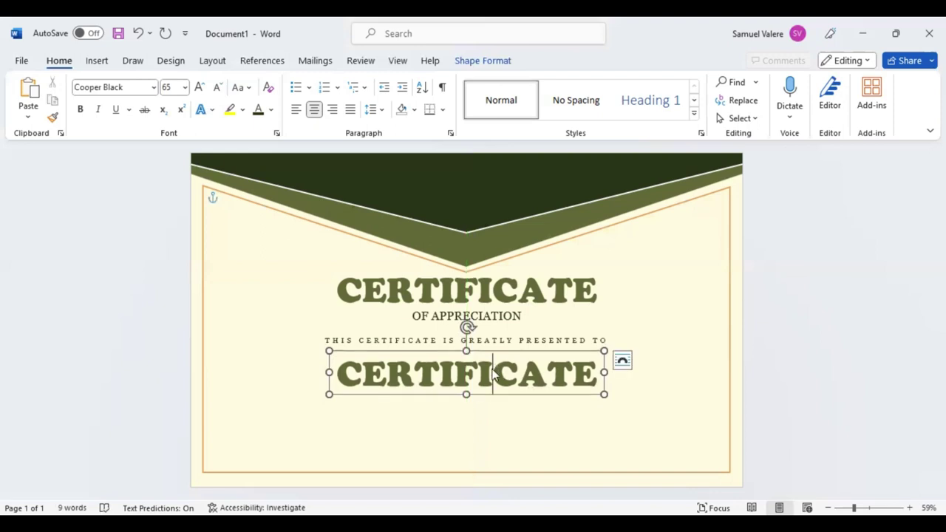
double_click(494, 373)
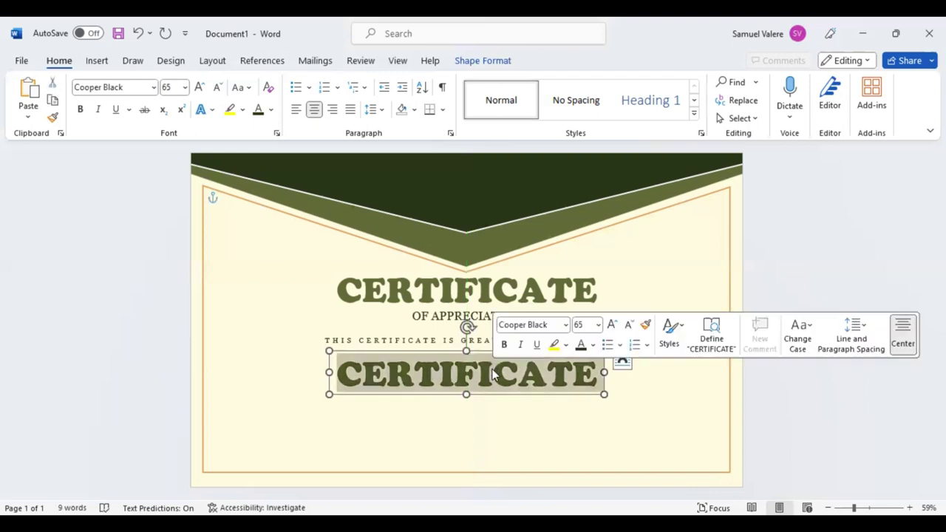
key("BackSpace")
type("Maic")
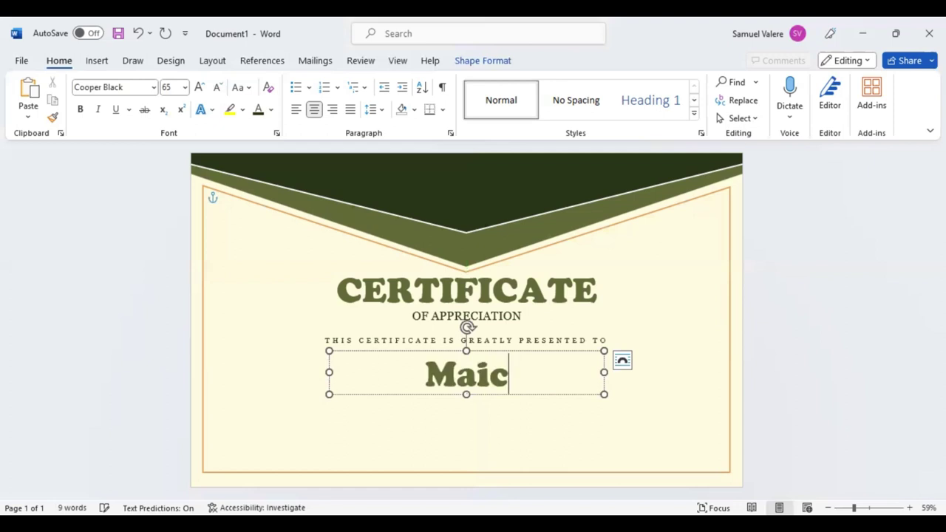
type("o Rico")
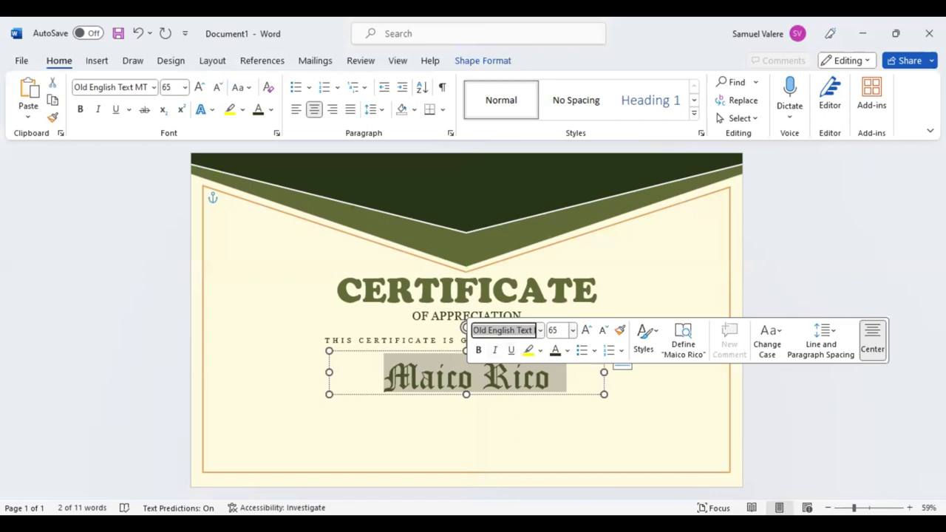
Set the name to 90 pt and move it up, centred on the page
type("90")
key("Return")
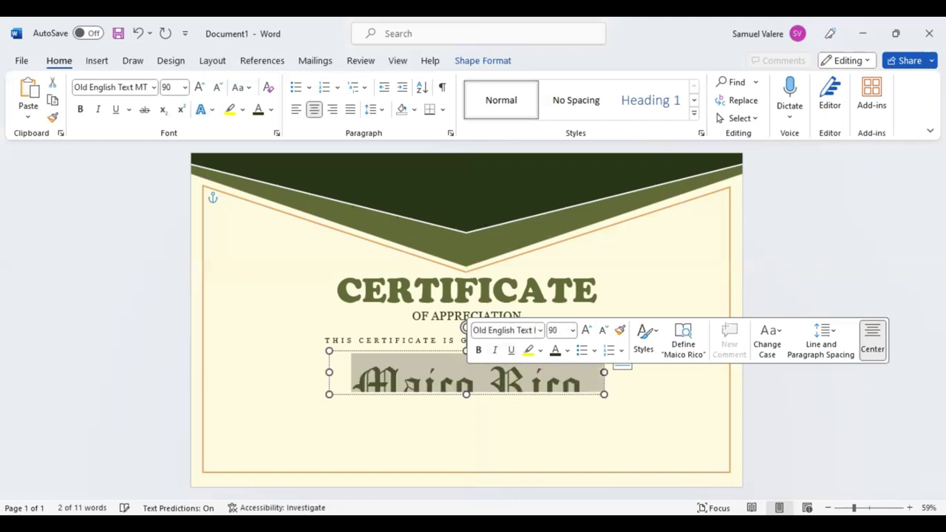
key("Escape")
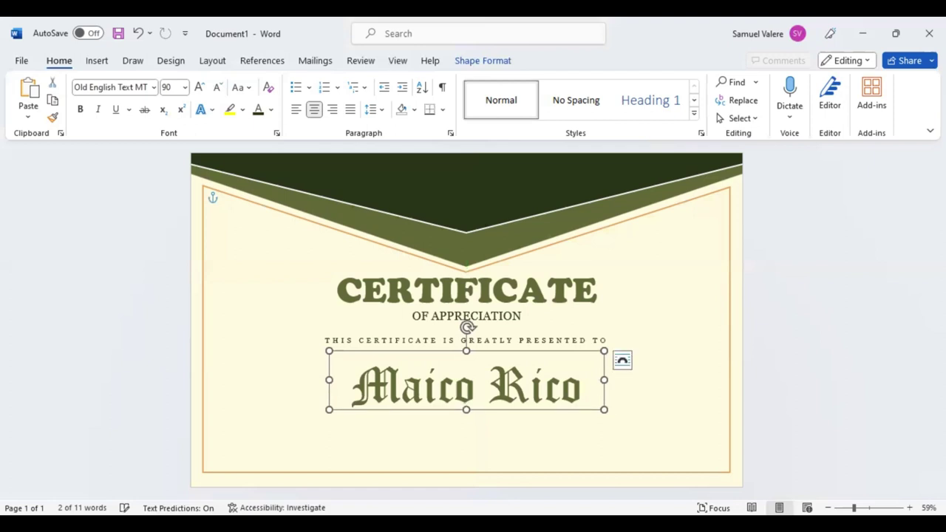
left_click_drag(467, 327, 467, 322)
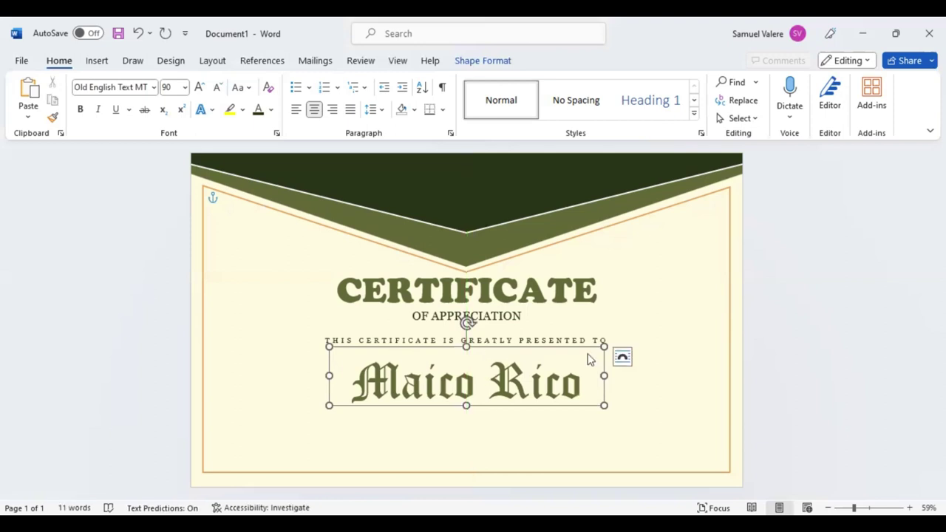
key("ctrl+a")
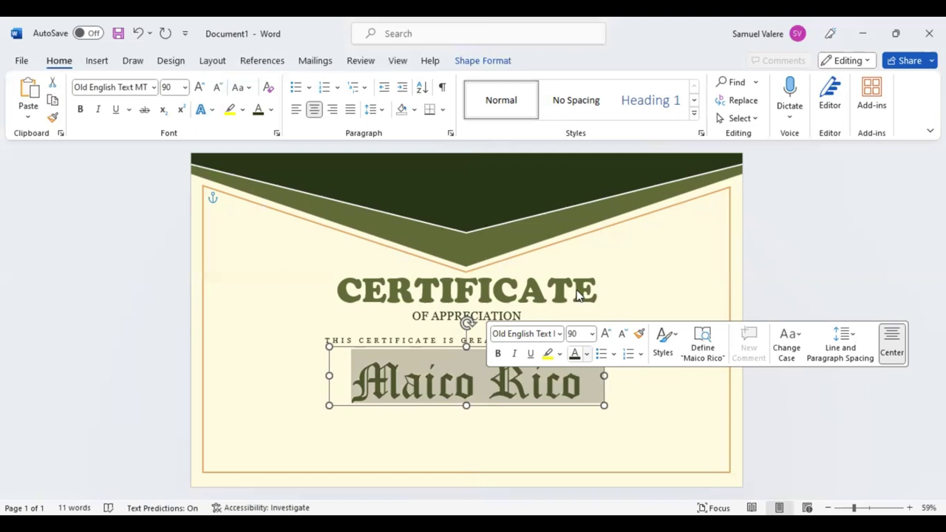
Change the CERTIFICATE title's font size to 60 pt
left_click(586, 353)
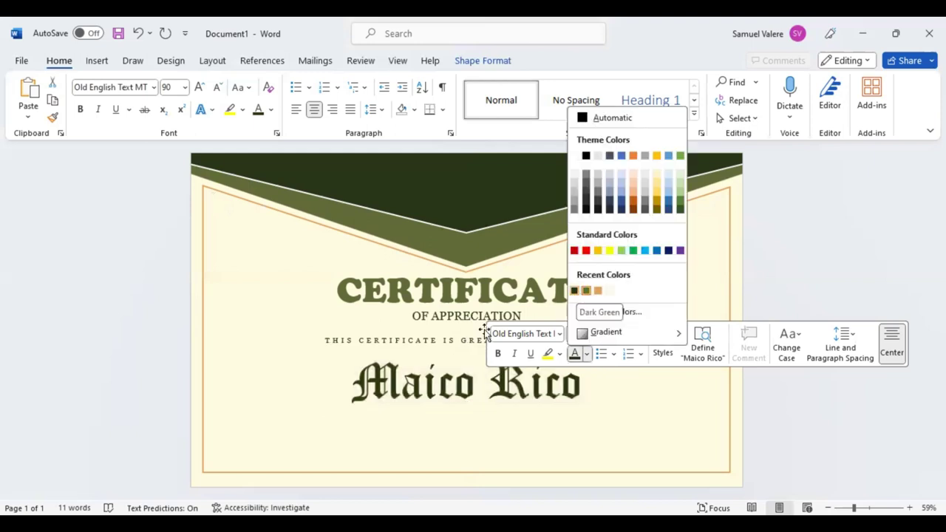
key("Escape")
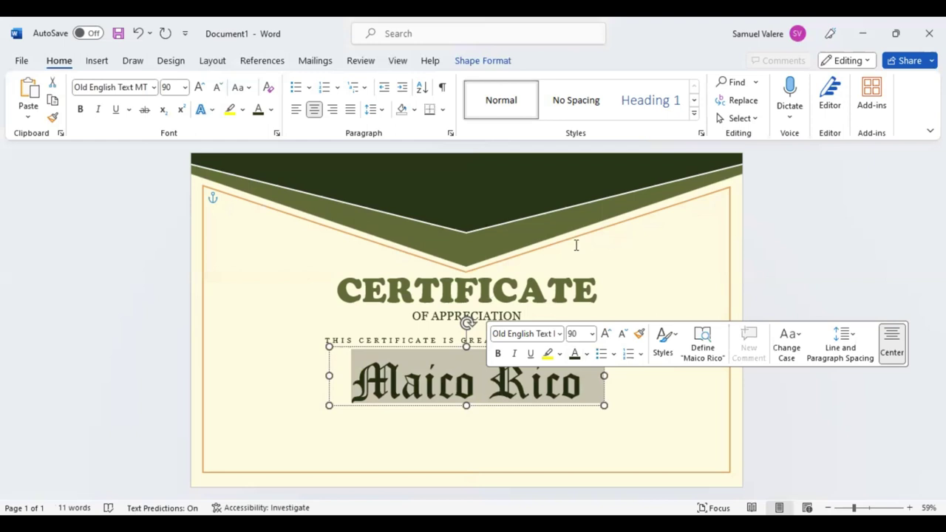
double_click(562, 290)
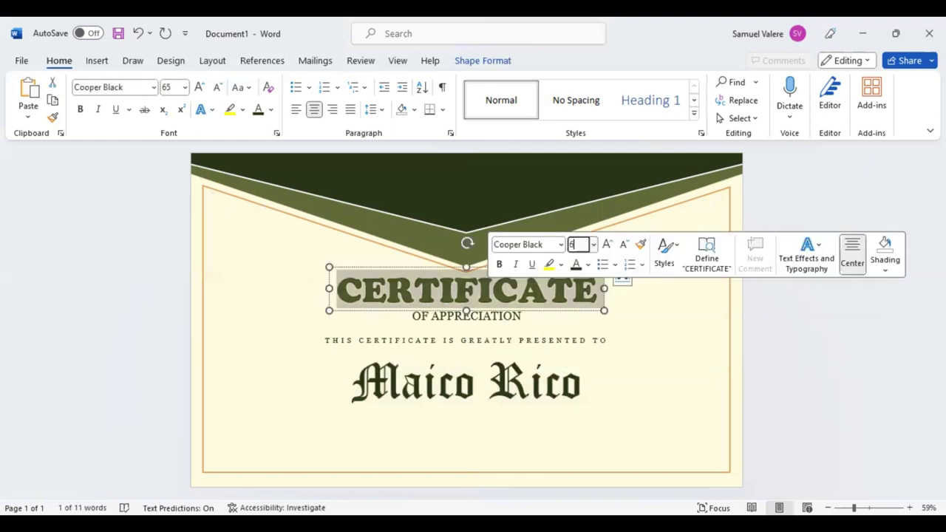
type("3")
key("Return")
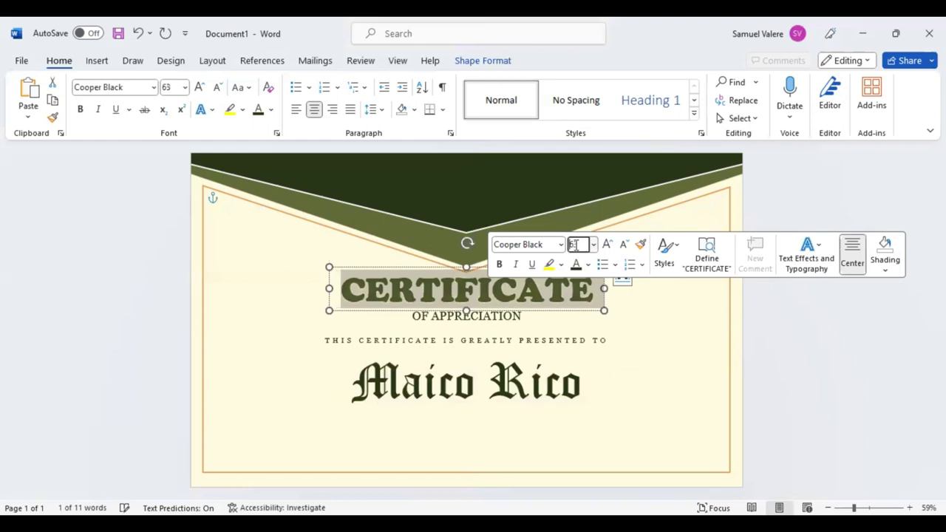
type("6")
type("0")
key("Return")
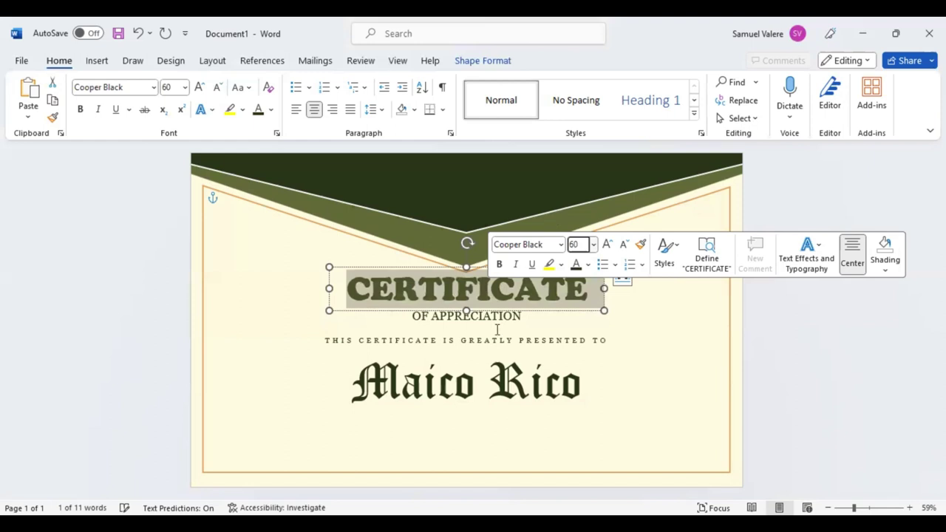
Nudge OF APPRECIATION up toward the title and shift the name box slightly higher
left_click(492, 329)
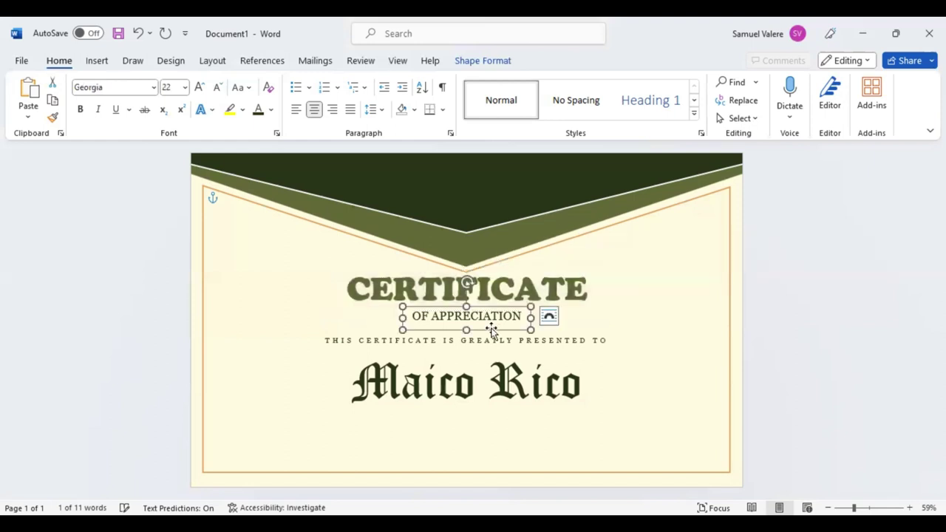
key("Up")
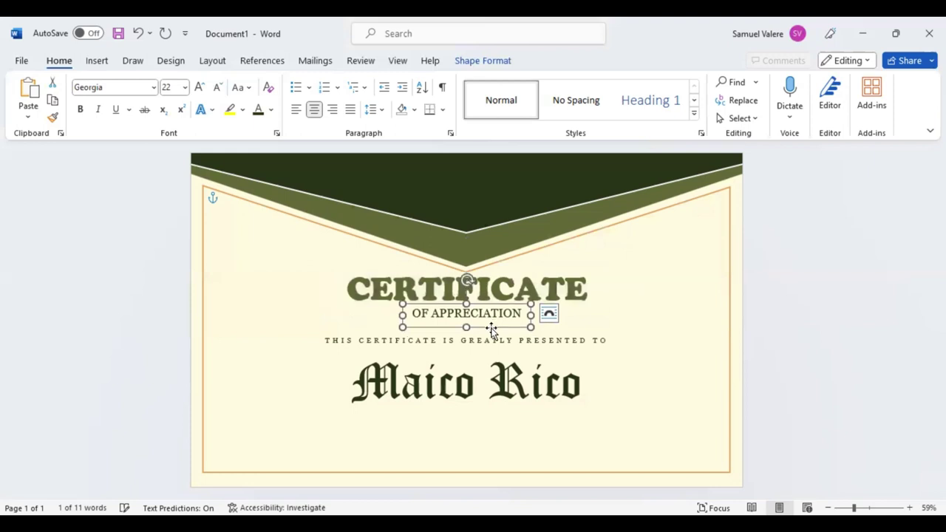
key("Up")
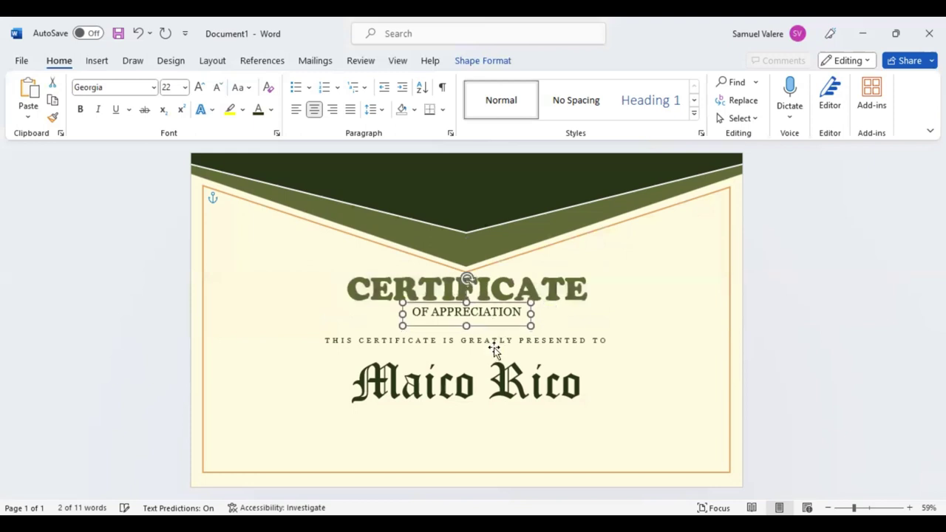
left_click(493, 352)
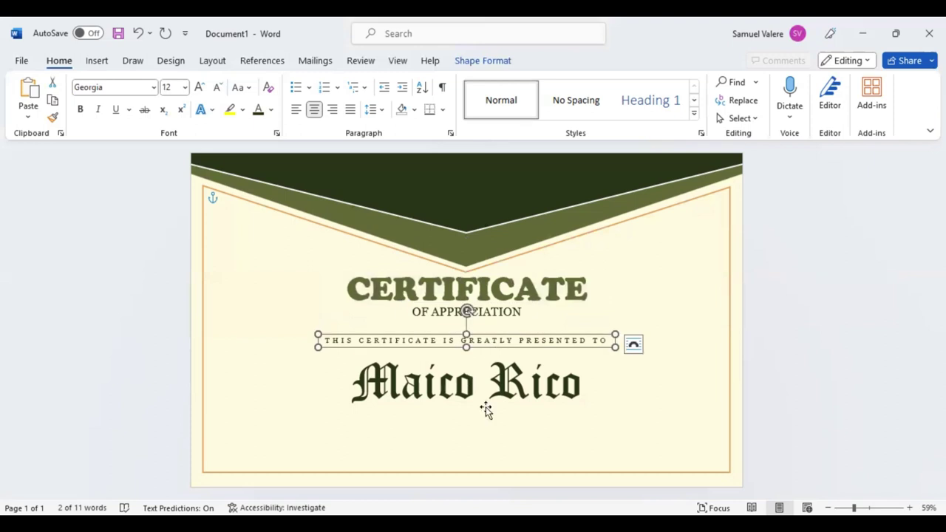
left_click(487, 402)
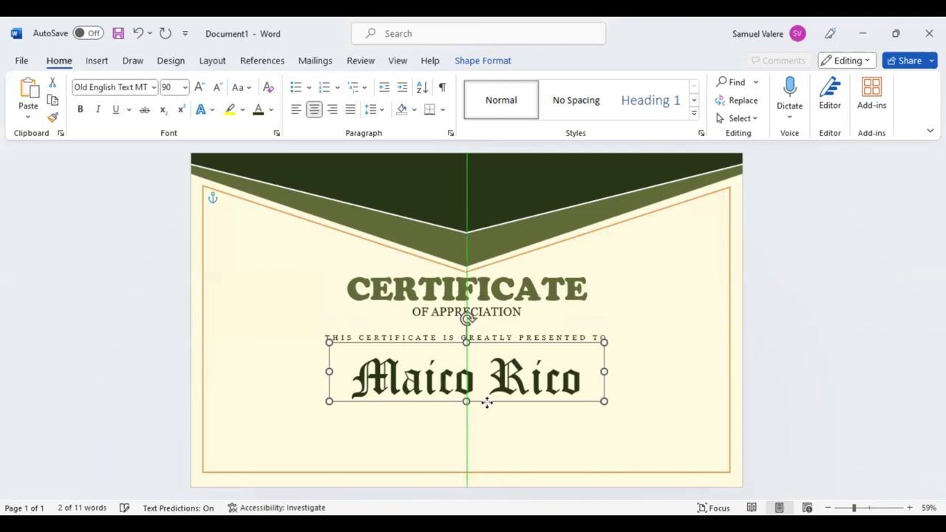
left_click_drag(487, 402, 487, 401)
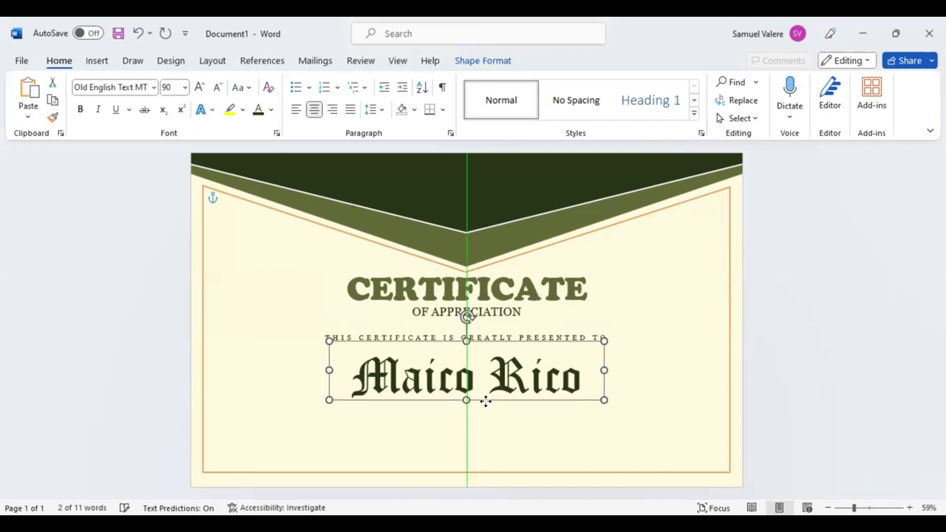
Draw a text box near the page bottom and paste the appreciation paragraph into it
left_click(94, 65)
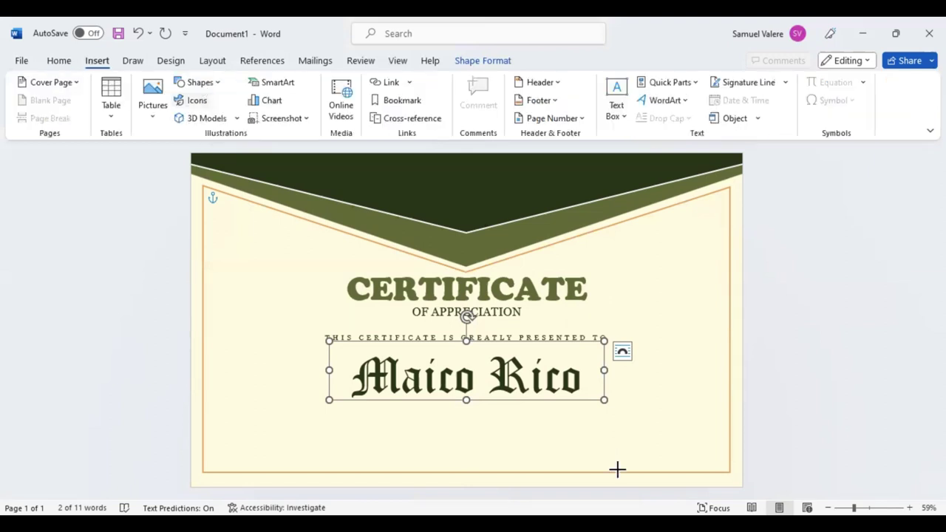
left_click_drag(621, 469, 416, 412)
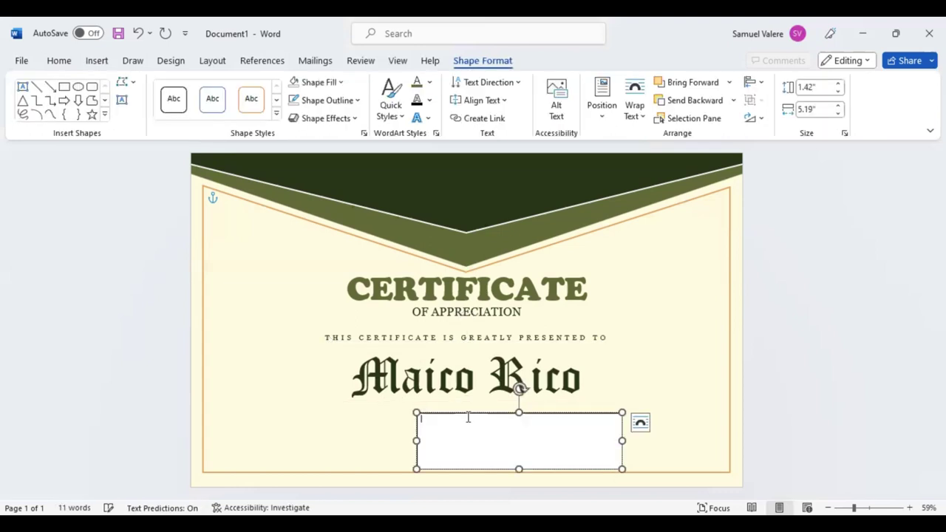
type("In recognition of your remarkable commitment and contributions, we present this certificate as a token of our appreciation. Your unwavering dedication, combined with your extraordinary skills, has set a standard that exemplifies excellence. Your efforts have left an indelible mark on our journey.")
left_click(479, 417)
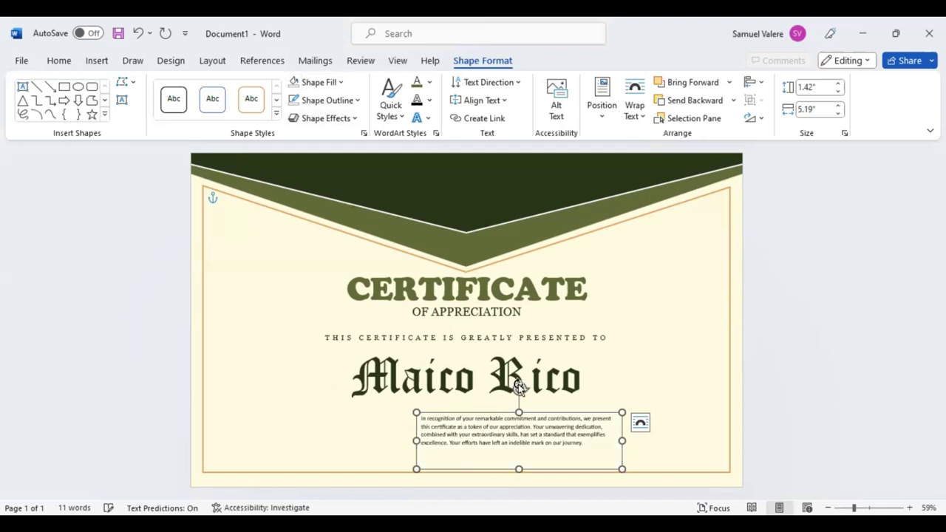
left_click_drag(518, 411, 468, 407)
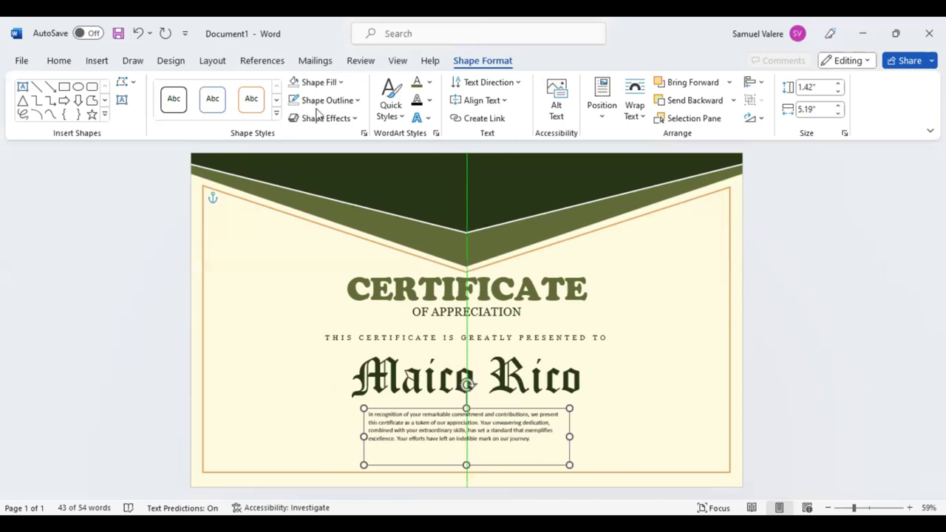
Centre-align the paragraph and set it to Georgia 16 pt
key("ctrl+a")
key("ctrl+e")
left_click(198, 88)
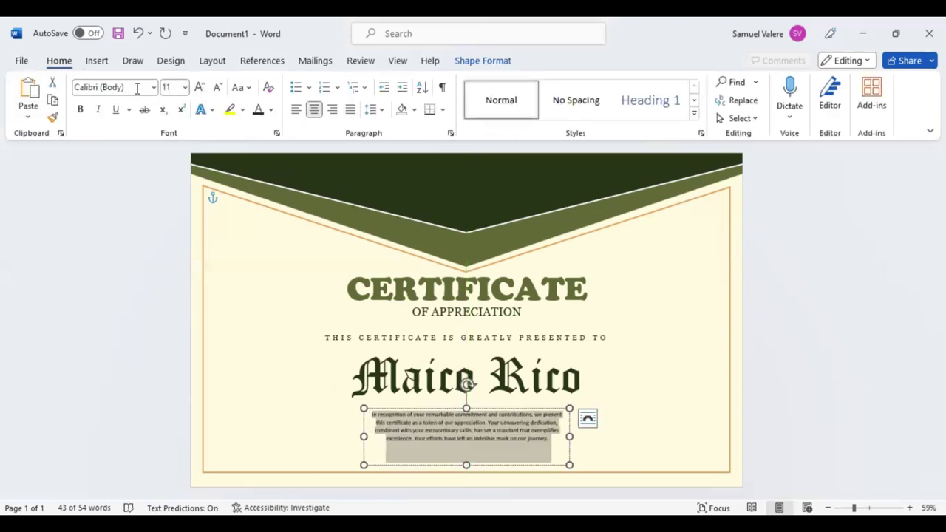
left_click(134, 88)
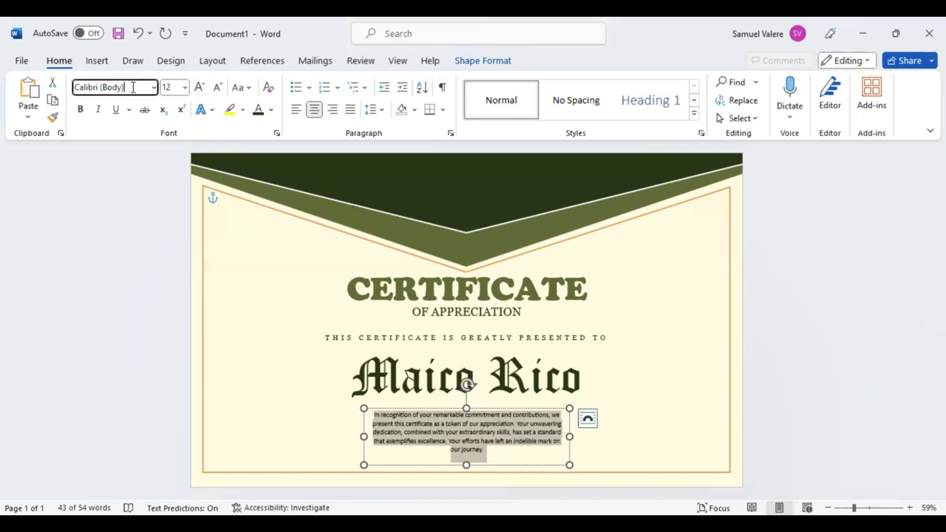
key("ctrl+a")
type("Georgia")
key("Return")
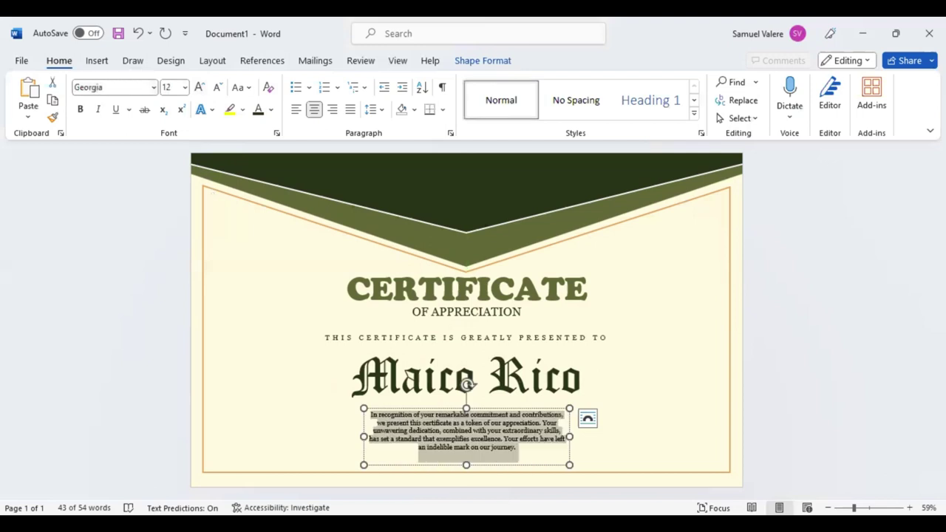
left_click(199, 88)
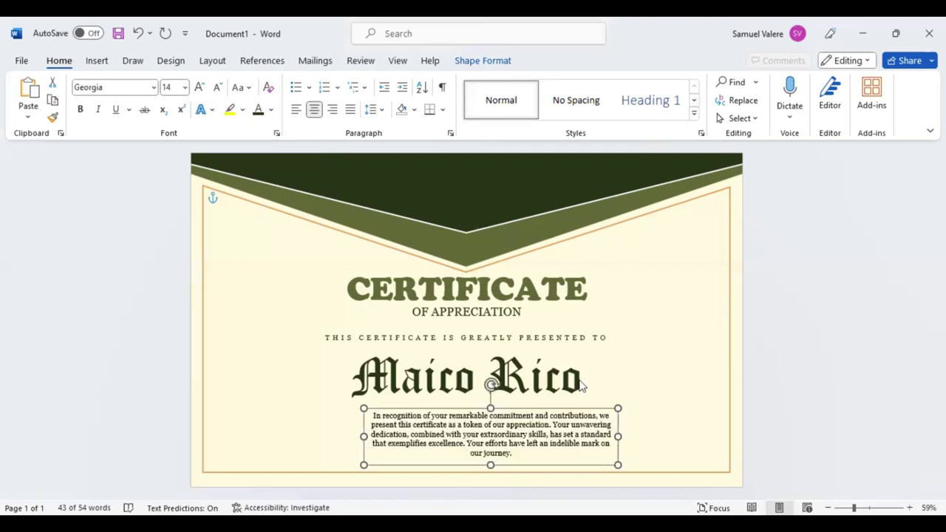
key("ctrl+a")
key("ctrl+shift+period")
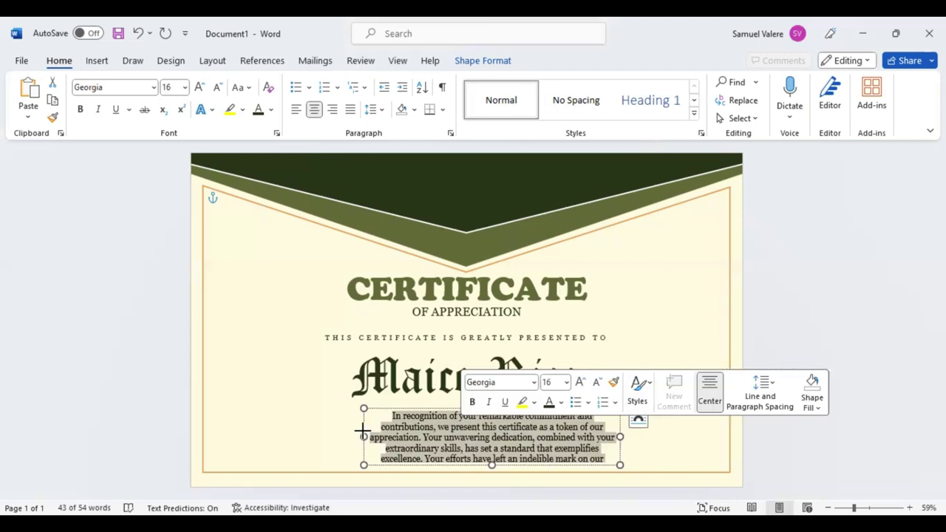
Widen the paragraph box so it wraps to four lines and centre it beneath the name
left_click_drag(362, 436, 272, 422)
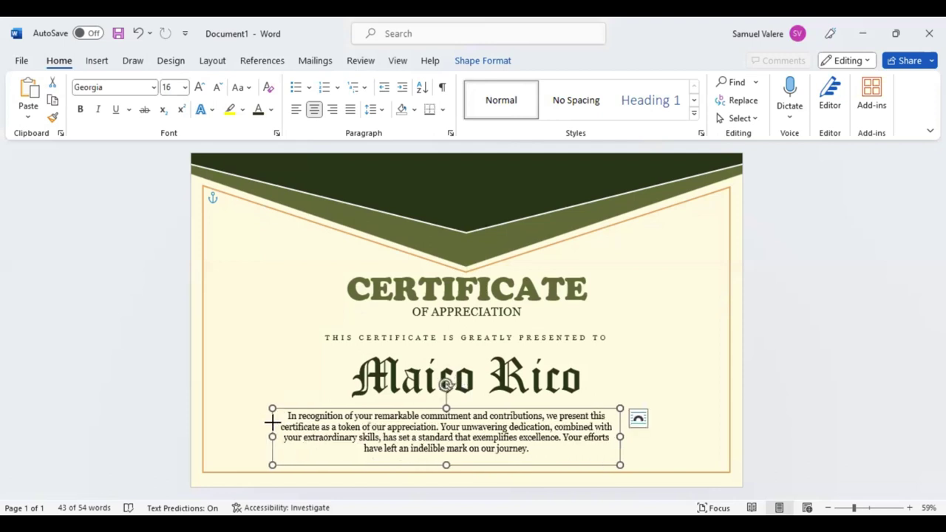
key("Right")
key("Right")
key("Right")
key("Right")
key("Right")
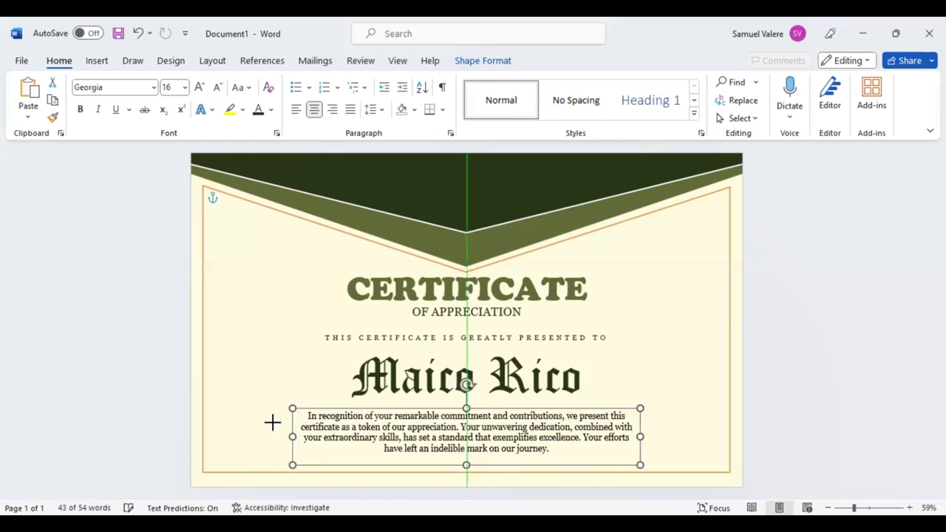
key("Up")
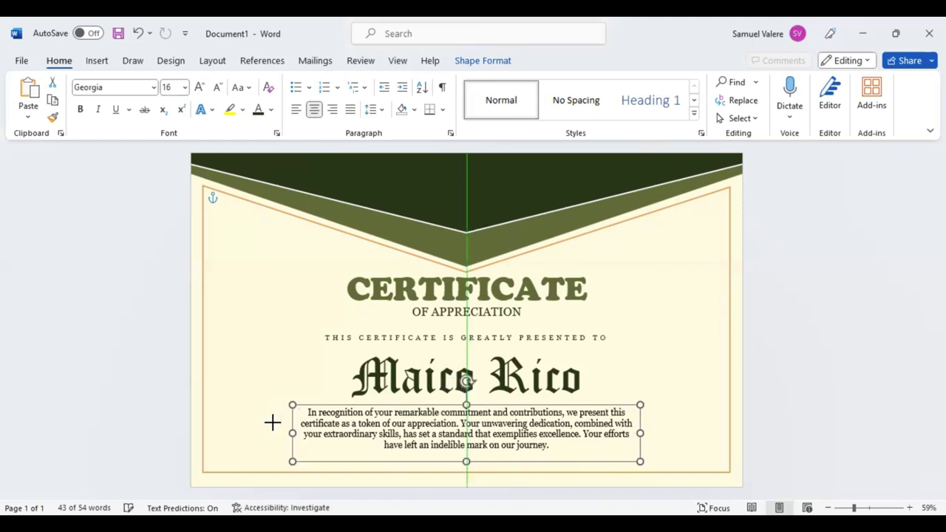
Shift the dark green header banner down and move the olive chevron band slightly up
left_click(467, 188)
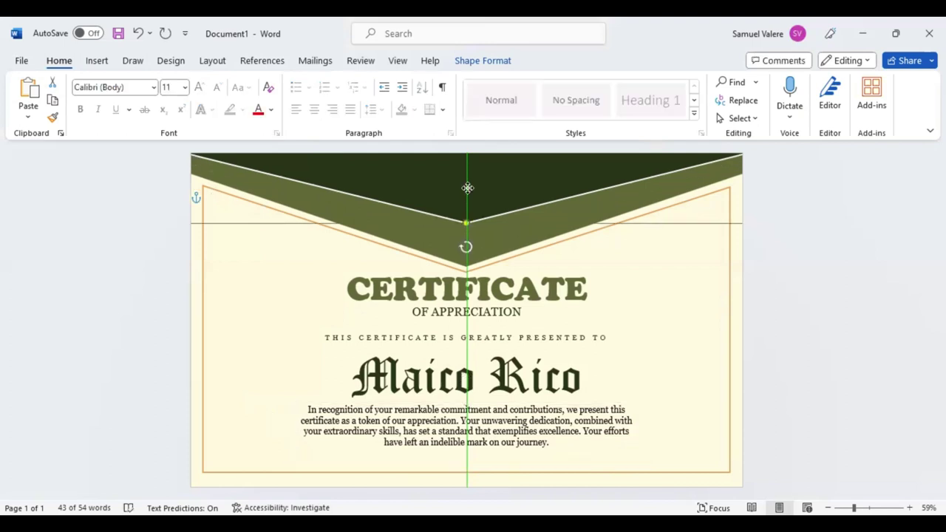
left_click_drag(467, 188, 482, 229)
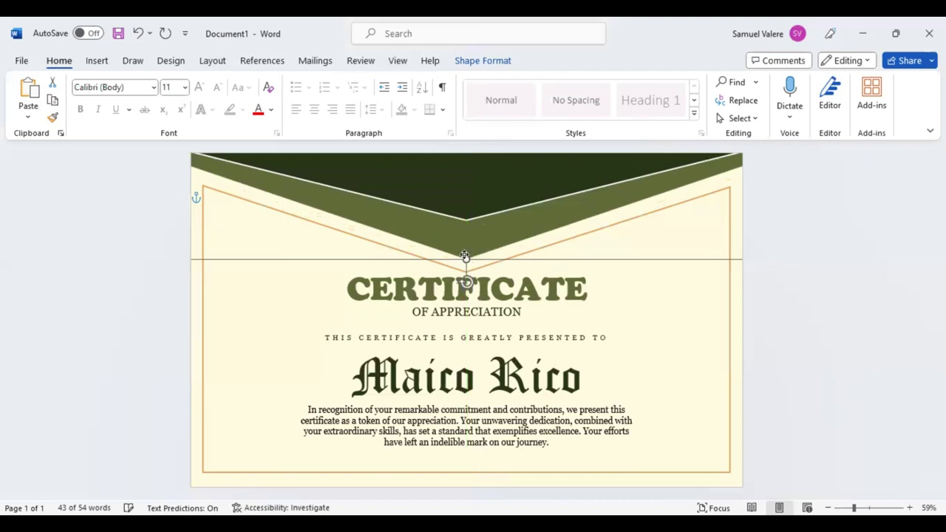
left_click(465, 250)
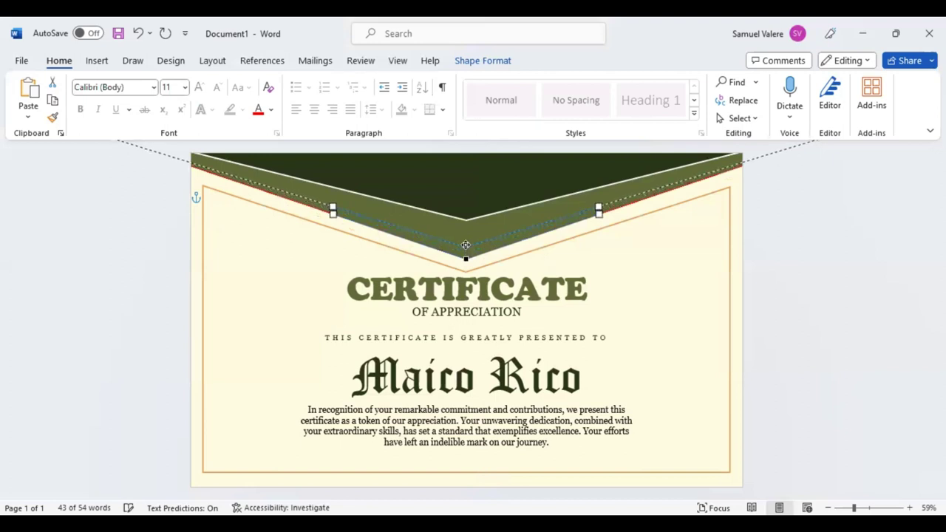
left_click_drag(465, 246, 465, 243)
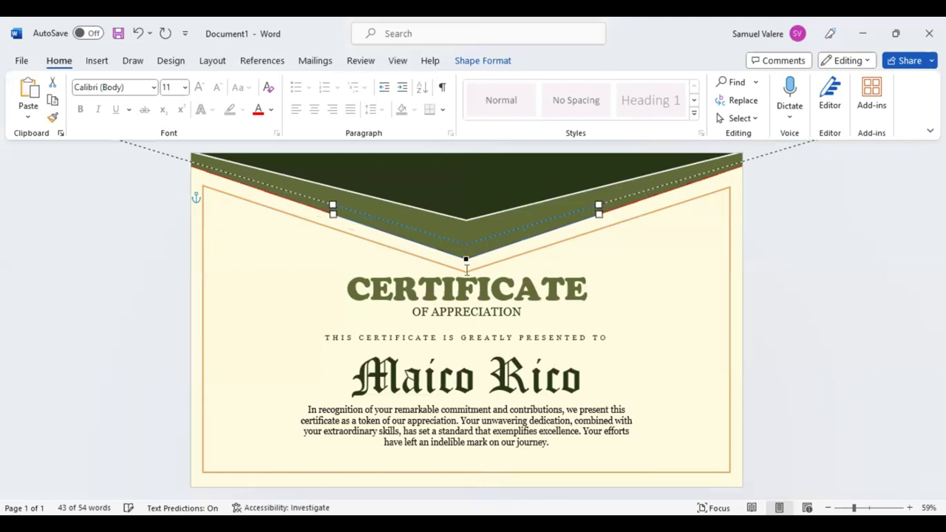
left_click_drag(467, 270, 467, 269)
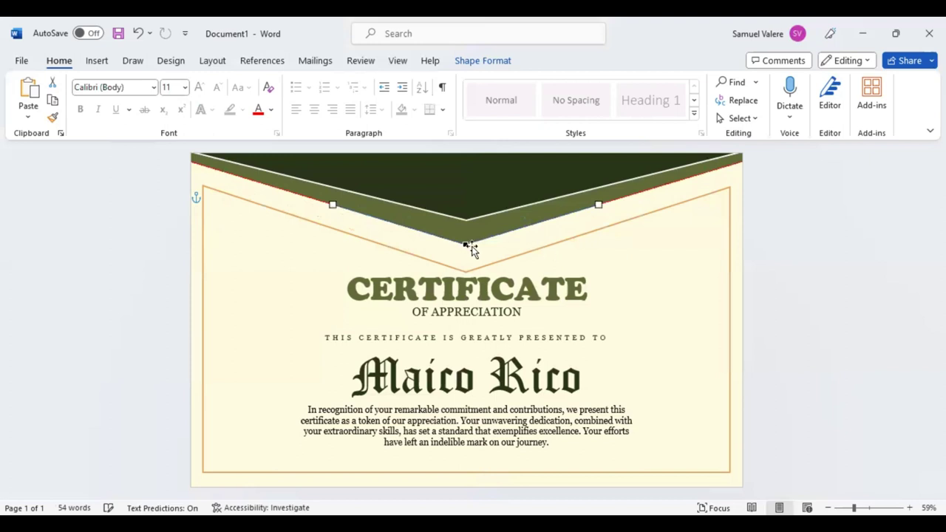
Pull the orange border frame's bottom vertex slightly up with Edit Points
left_click(472, 269)
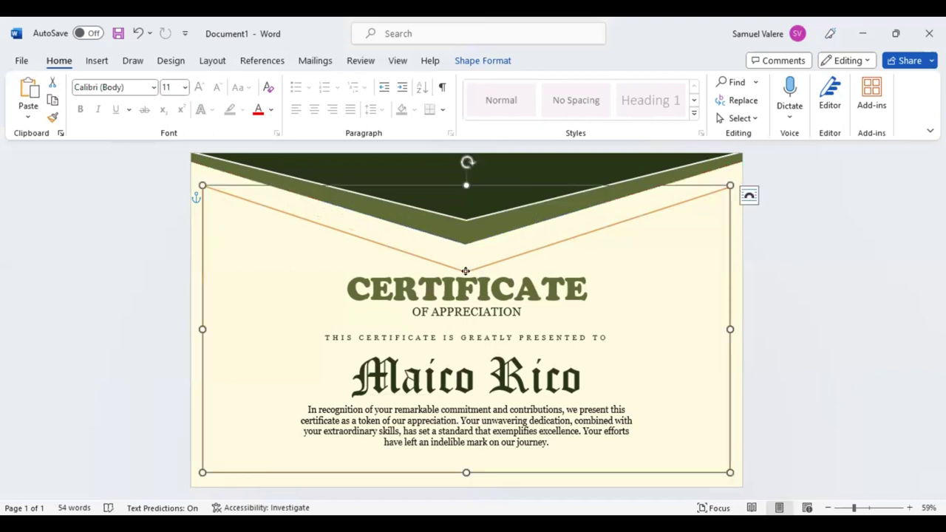
left_click(465, 268)
left_click_drag(466, 266, 464, 260)
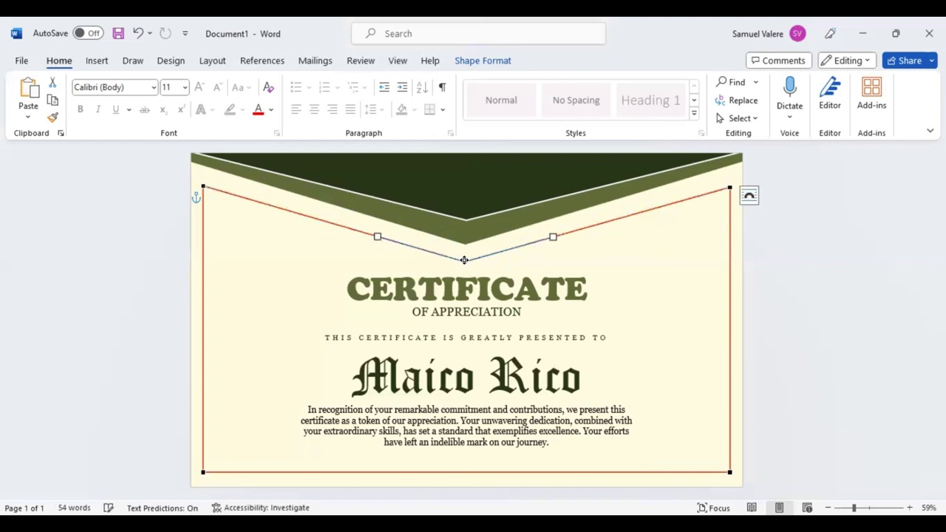
left_click(594, 226)
left_click(563, 242)
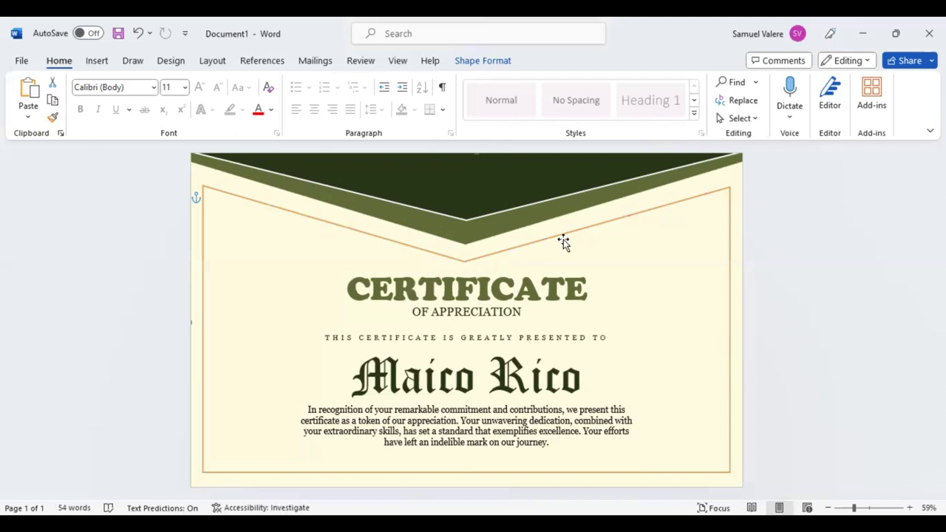
Raise the orange border frame's top edge to sit just beneath the green header
left_click(465, 179)
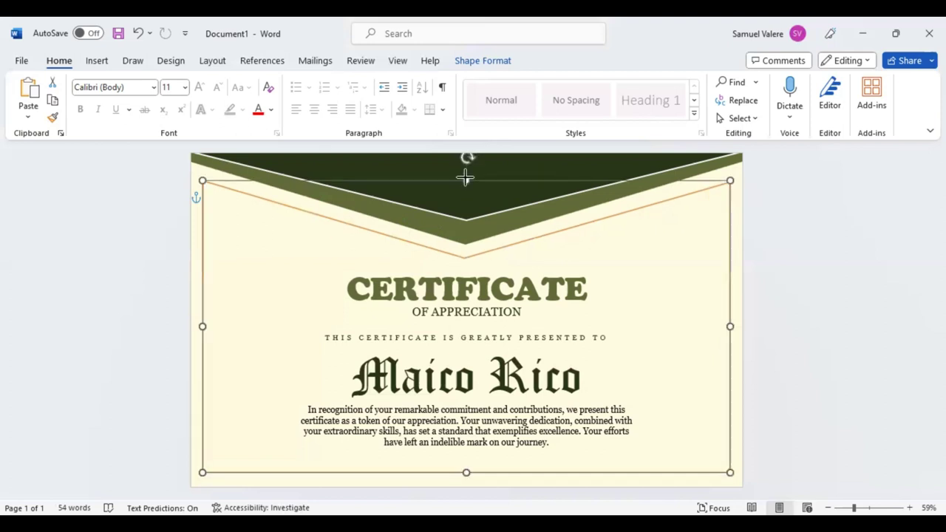
left_click_drag(465, 179, 465, 173)
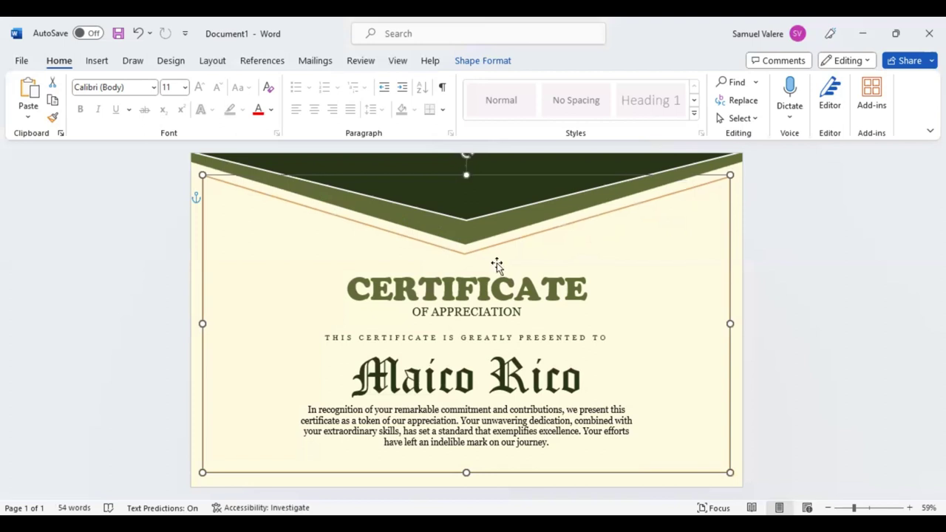
left_click(536, 300)
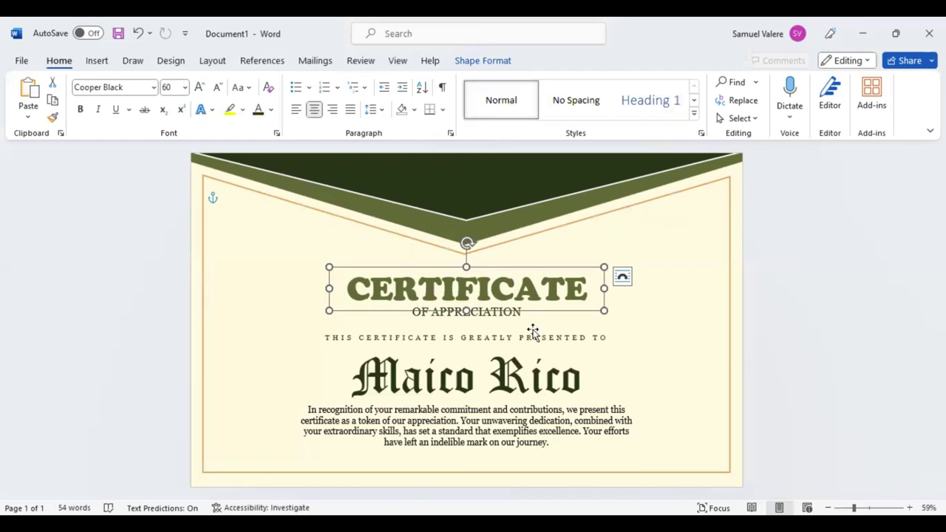
Move the OF APPRECIATION heading, name and recognition paragraph up, and stretch the border frame slightly lower
left_click(528, 324, "shift")
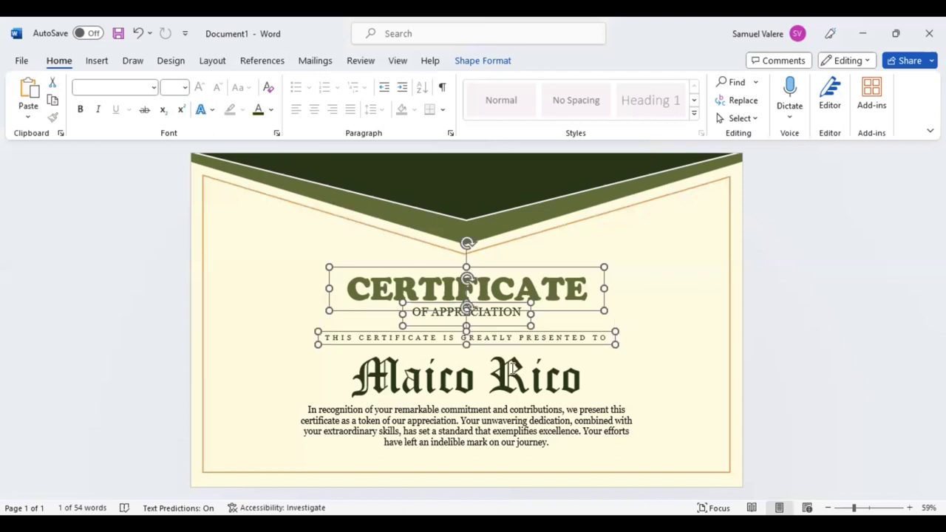
left_click(548, 401, "shift")
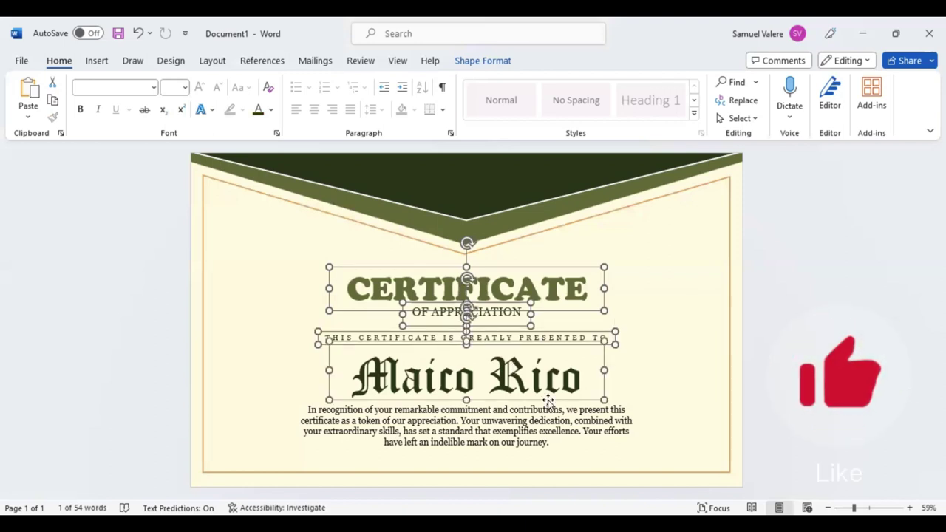
left_click_drag(548, 401, 546, 385)
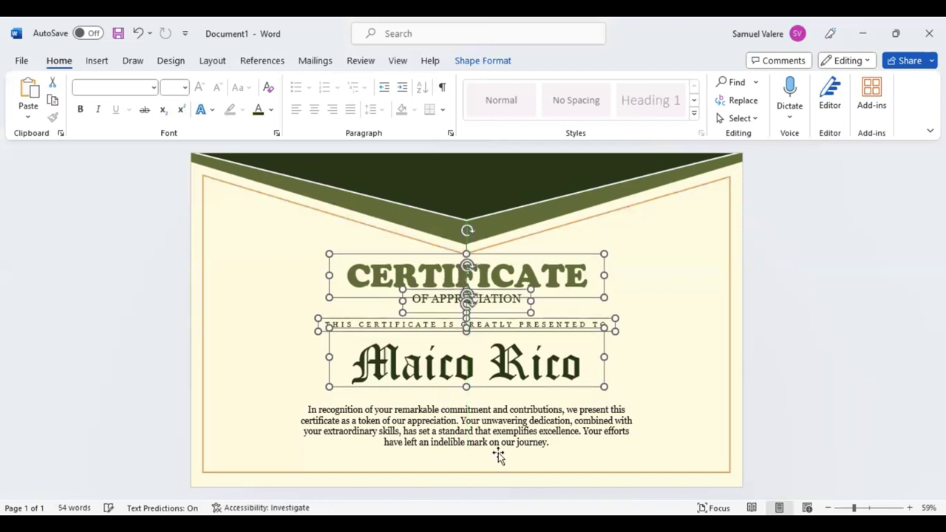
left_click_drag(499, 451, 493, 441)
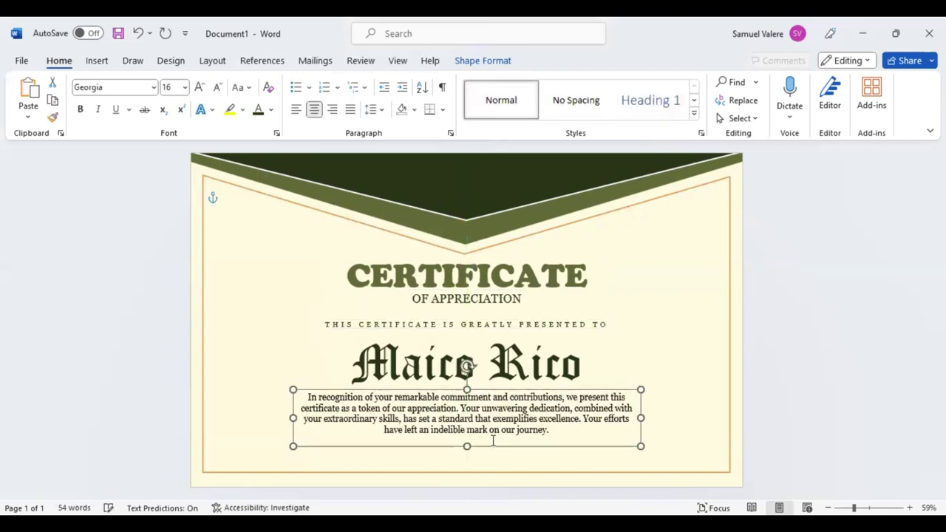
left_click(465, 473)
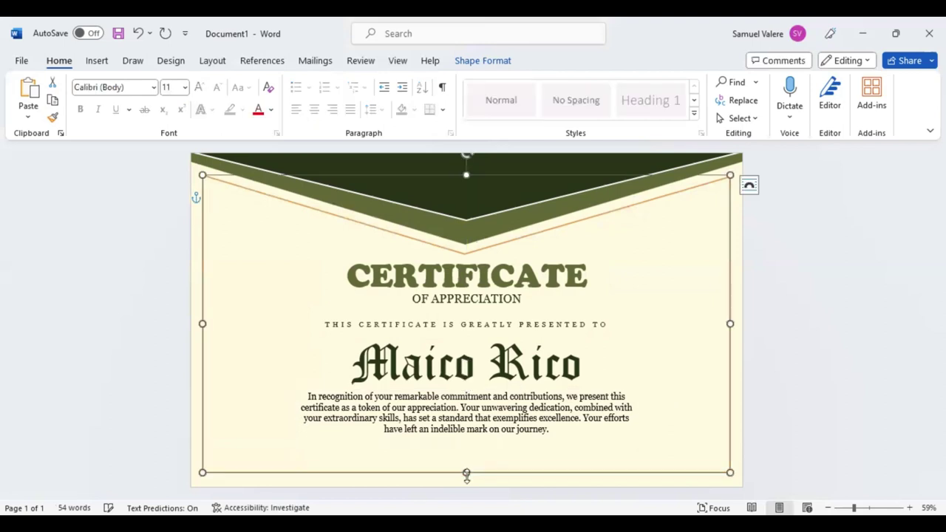
left_click_drag(466, 477, 467, 483)
Add a bottom-left text box reading DATE, formatted as centred Georgia 12 capitals
left_click(97, 61)
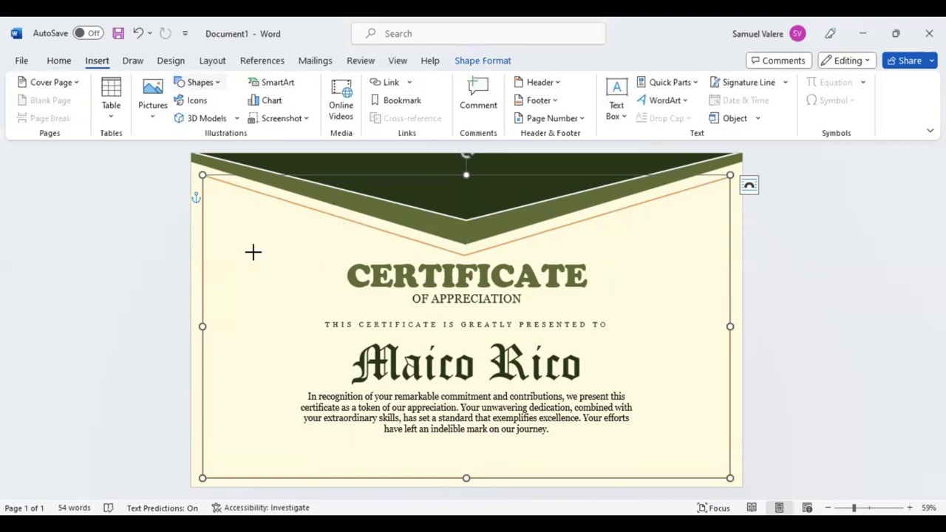
left_click_drag(250, 452, 314, 467)
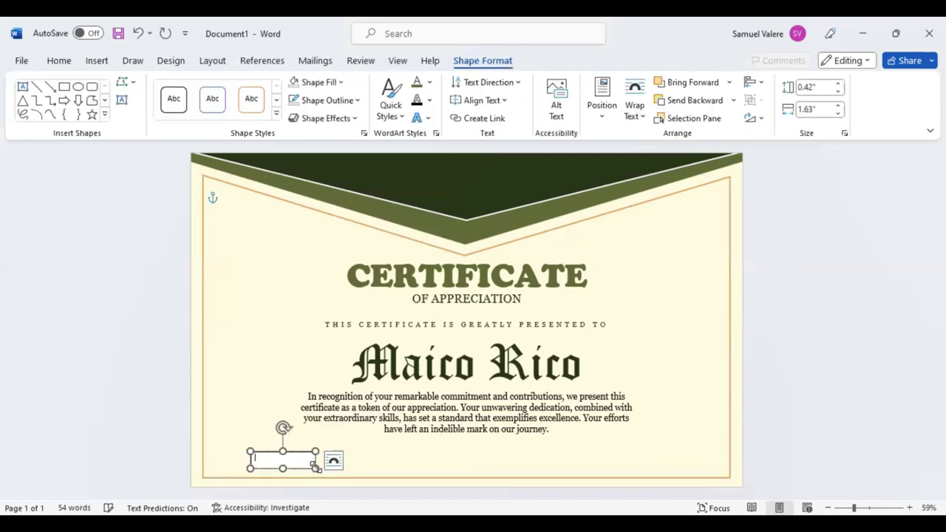
type("at")
type("e:")
double_click(260, 458)
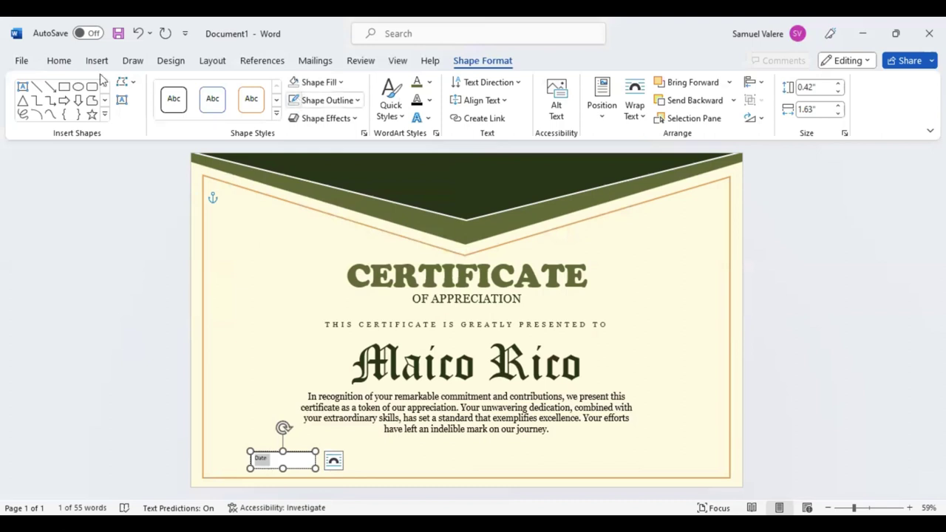
key("alt+h")
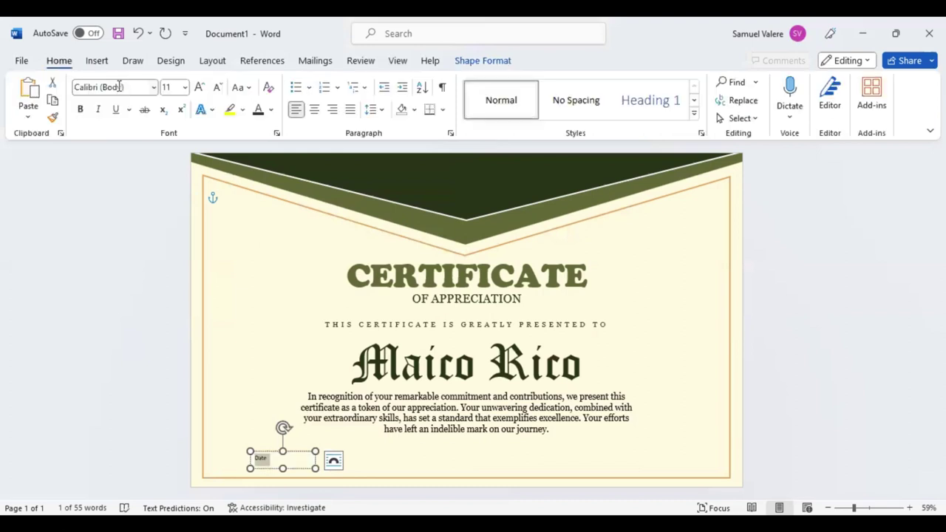
left_click(119, 87)
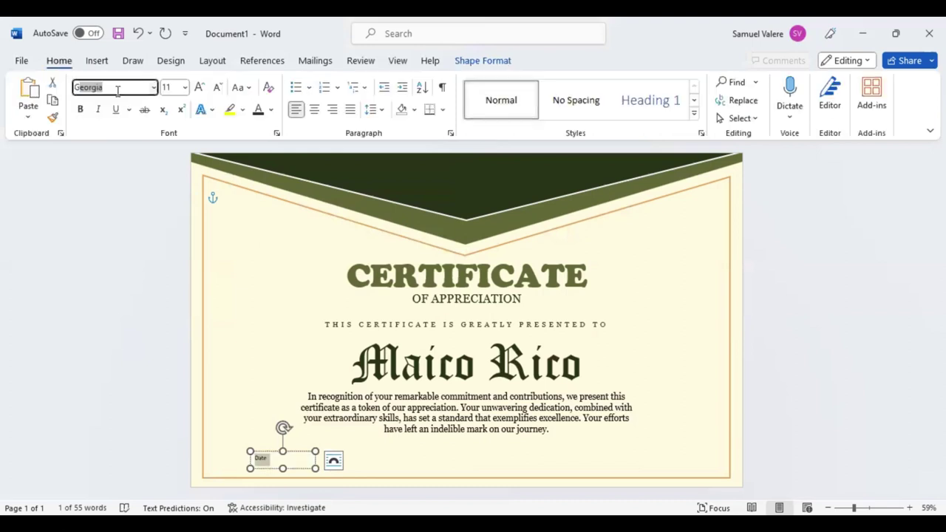
left_click(199, 87)
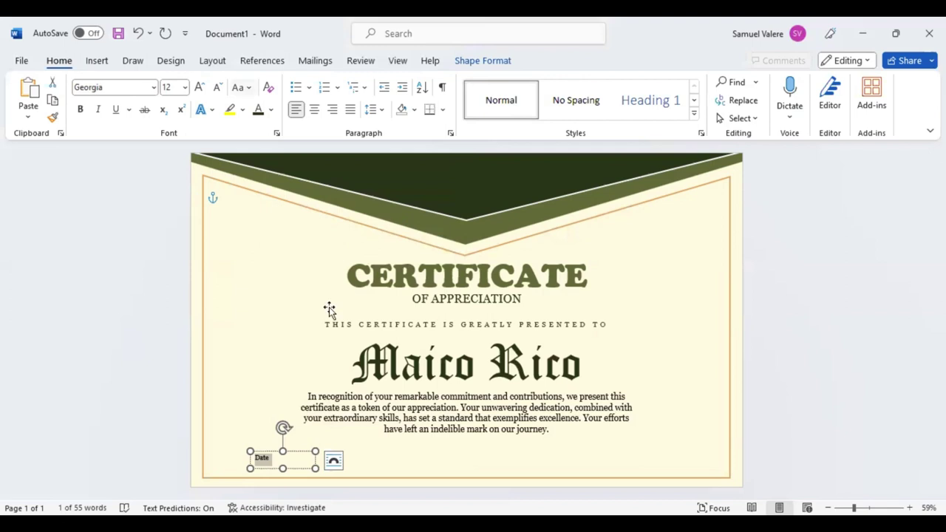
key("ctrl+e")
key("ctrl+shift+a")
left_click(297, 453)
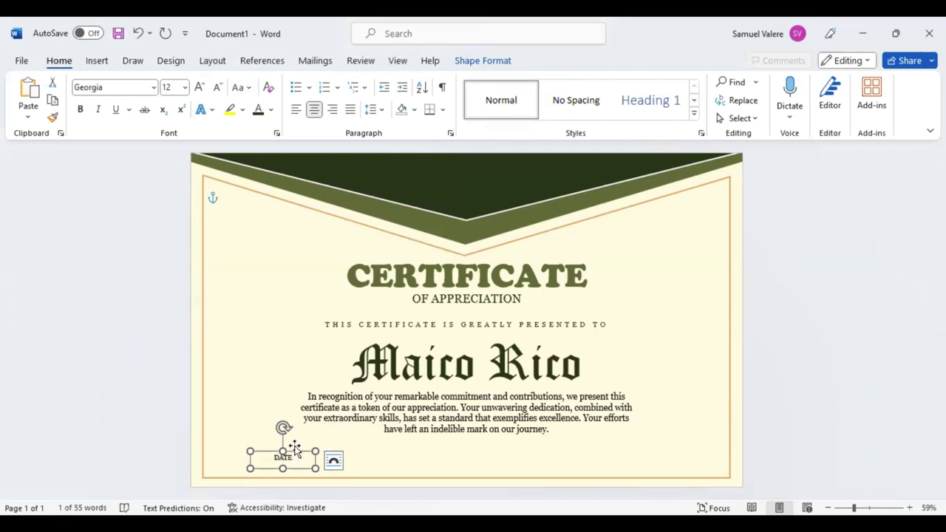
mouse_move(294, 448)
left_mouse_down()
mouse_move(283, 464)
mouse_move(270, 462)
left_mouse_up()
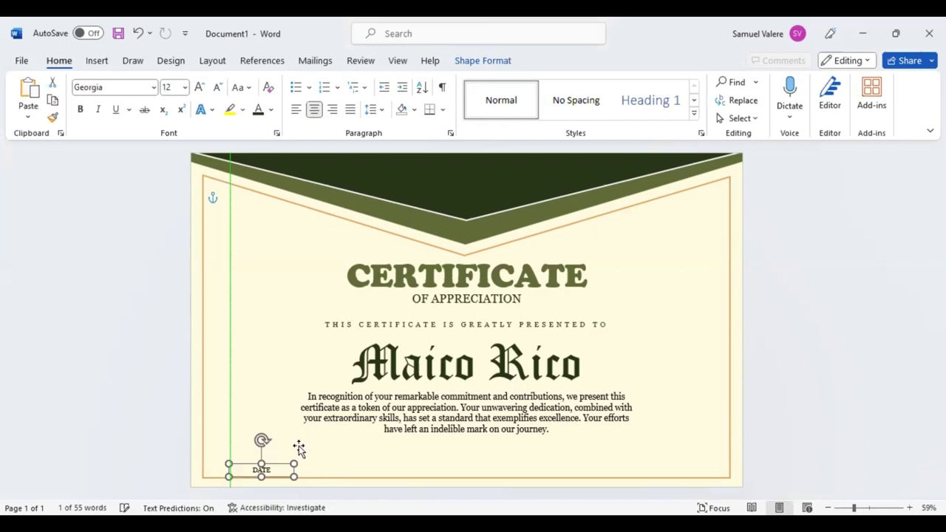
Place DATE at the bottom-left and copy it to the bottom-right, retyped as SIGNATURE in capitals
left_click_drag(298, 447, 299, 448)
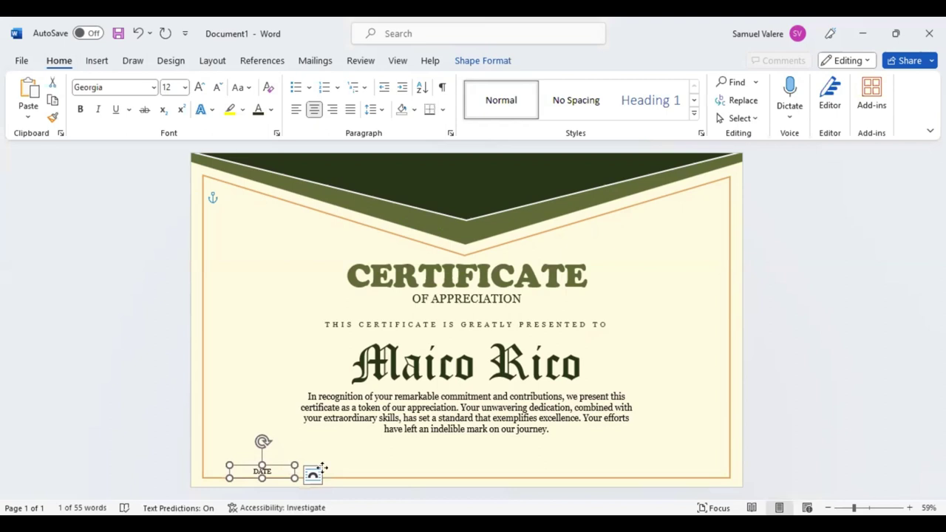
left_click_drag(323, 467, 702, 461)
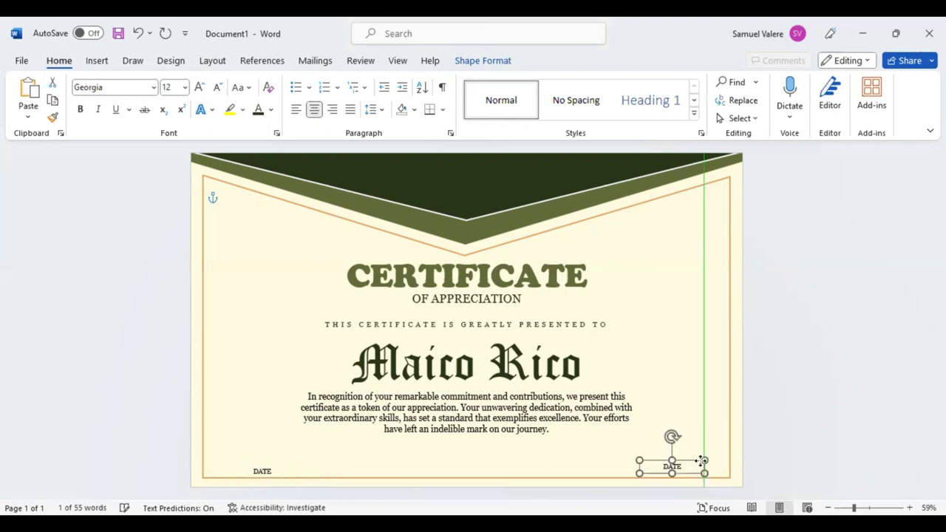
left_click_drag(694, 451, 694, 453)
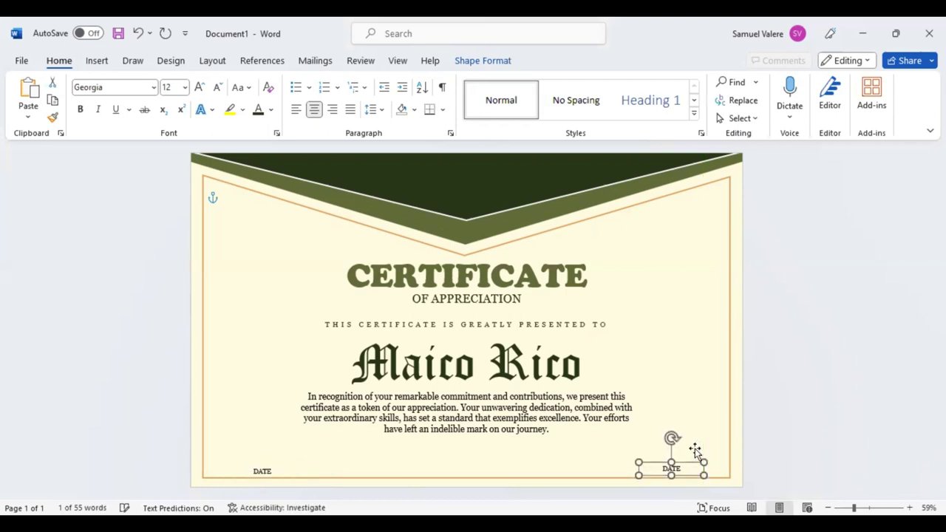
double_click(661, 470)
type("S")
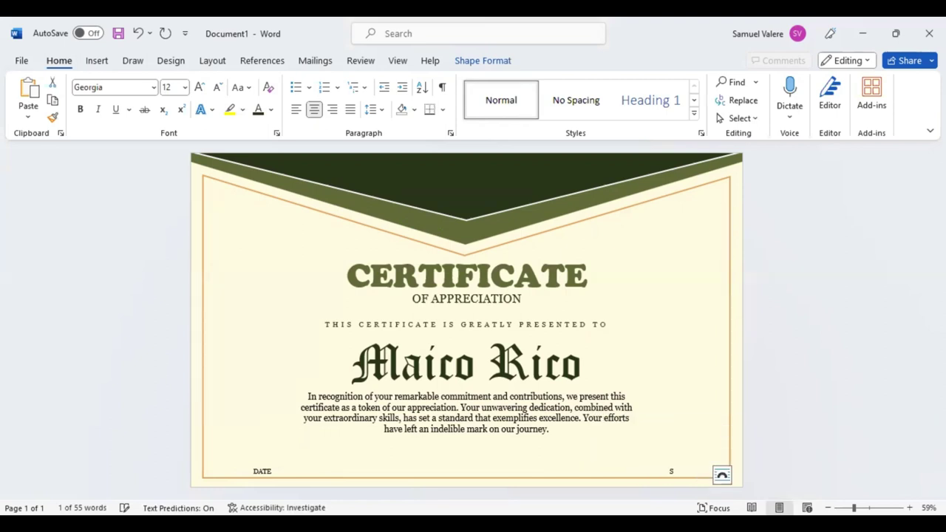
type("ignature")
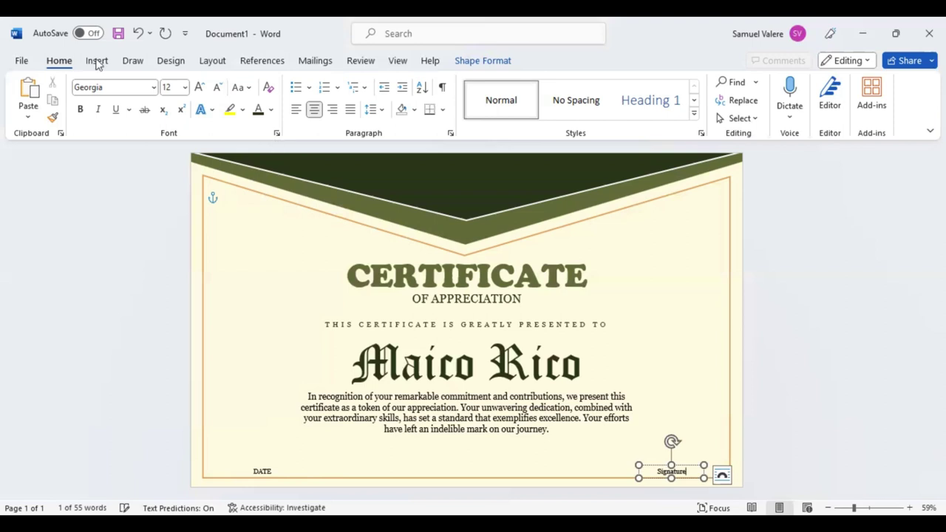
key("shift+F3")
scroll(198, 90, "down", 1)
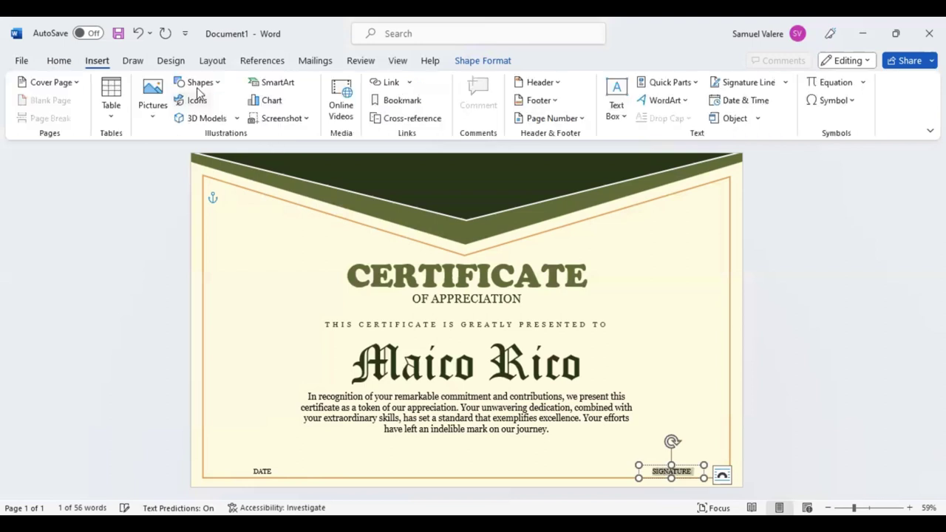
Draw a short horizontal line centred above DATE and paste a copy above SIGNATURE
left_click(198, 82)
left_click(193, 111)
mouse_move(241, 460)
left_mouse_down()
mouse_move(312, 460)
mouse_move(228, 447)
left_mouse_up()
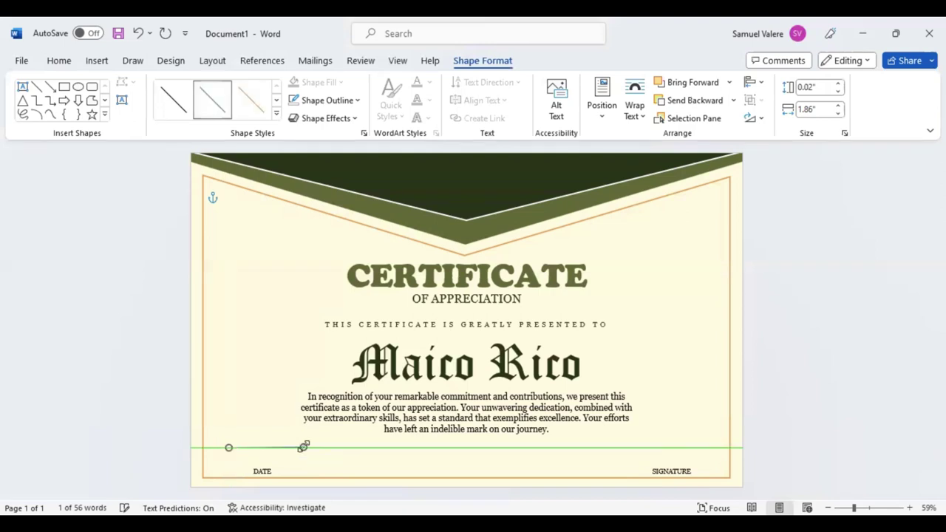
left_click_drag(302, 446, 303, 447)
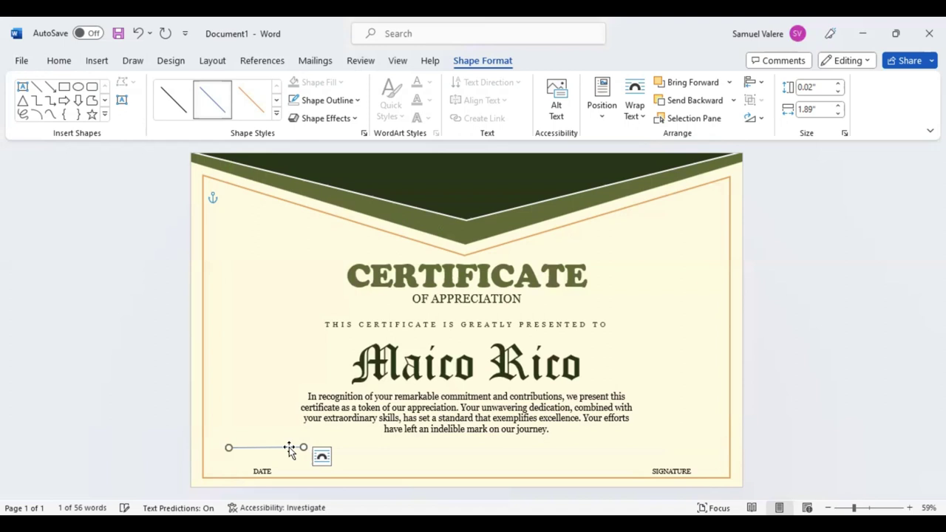
key("Down")
key("Down")
key("Down")
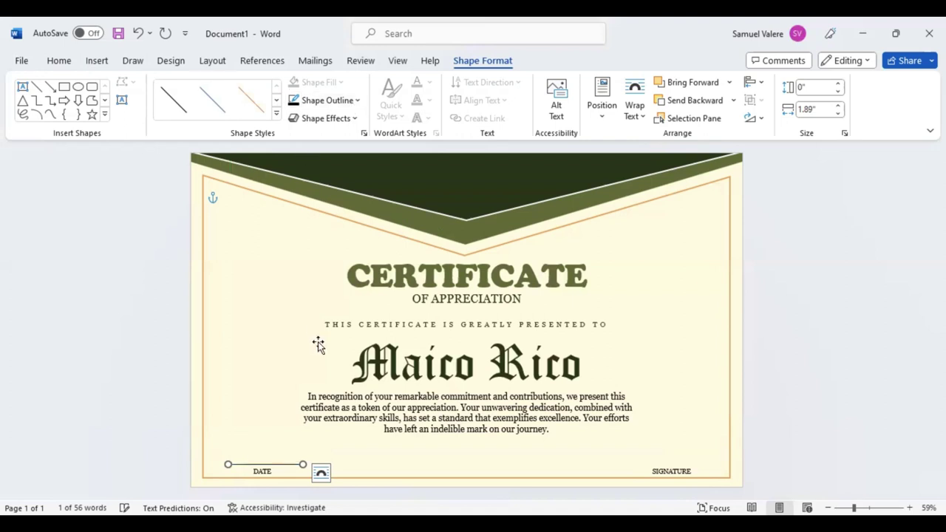
key("Right")
key("Right")
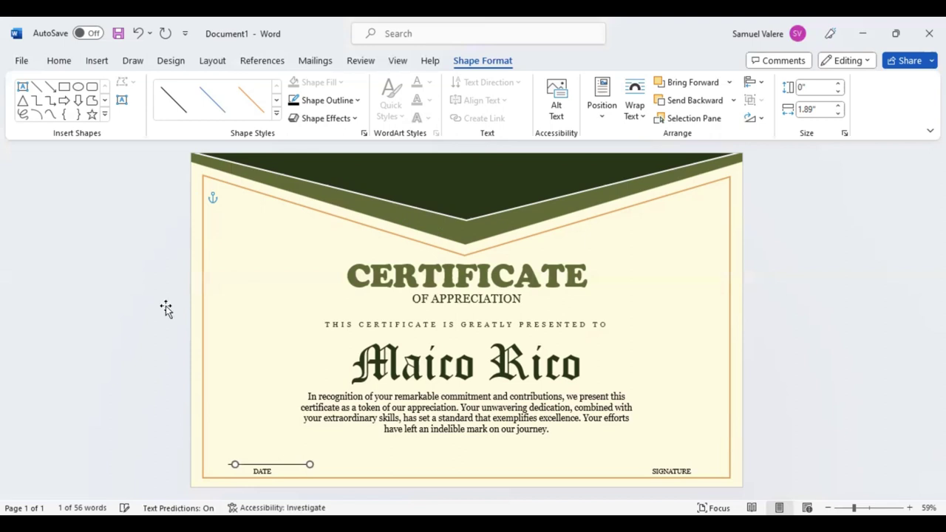
key("ctrl+v")
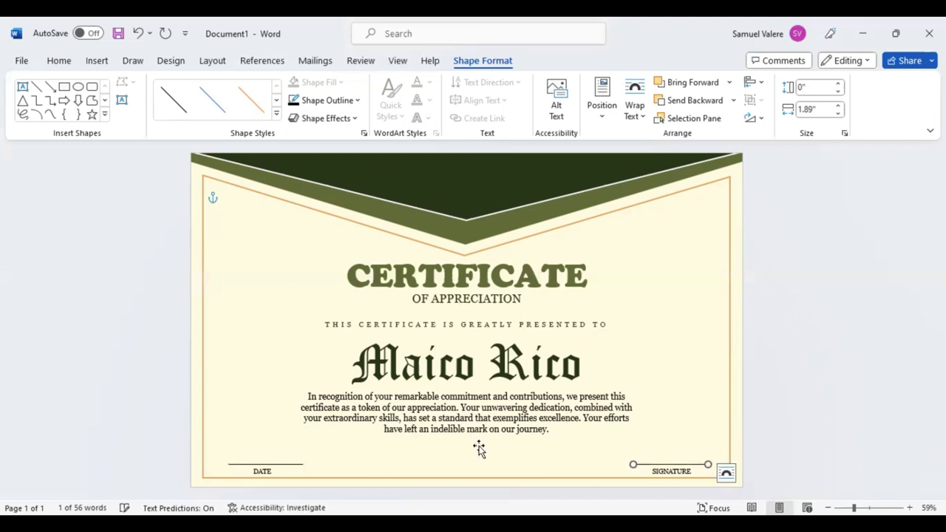
Move the recognition paragraph slightly lower and nudge the name box down one step
left_click(478, 447)
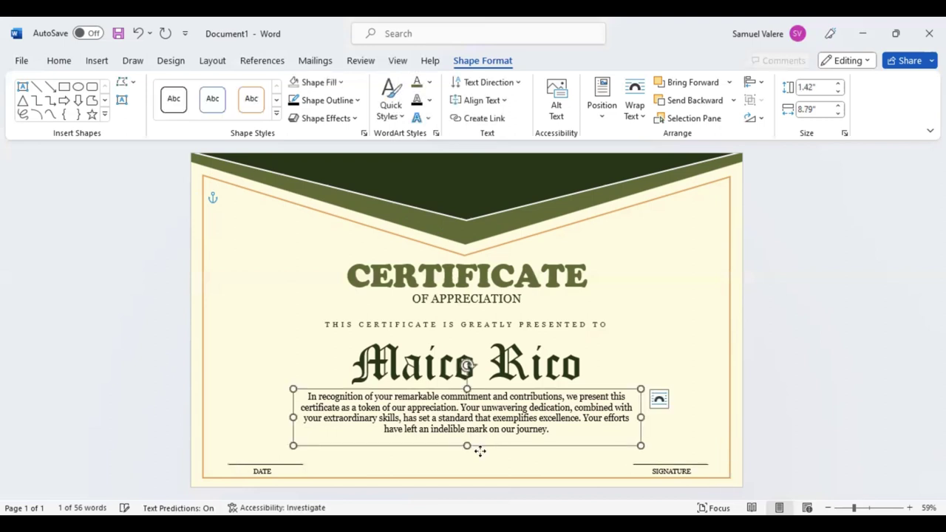
left_click_drag(480, 447, 470, 450)
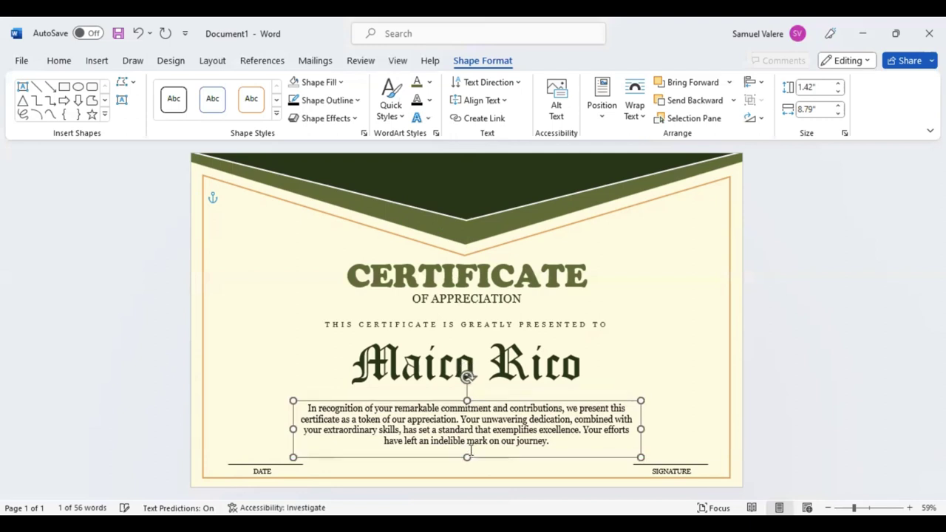
left_click(515, 385)
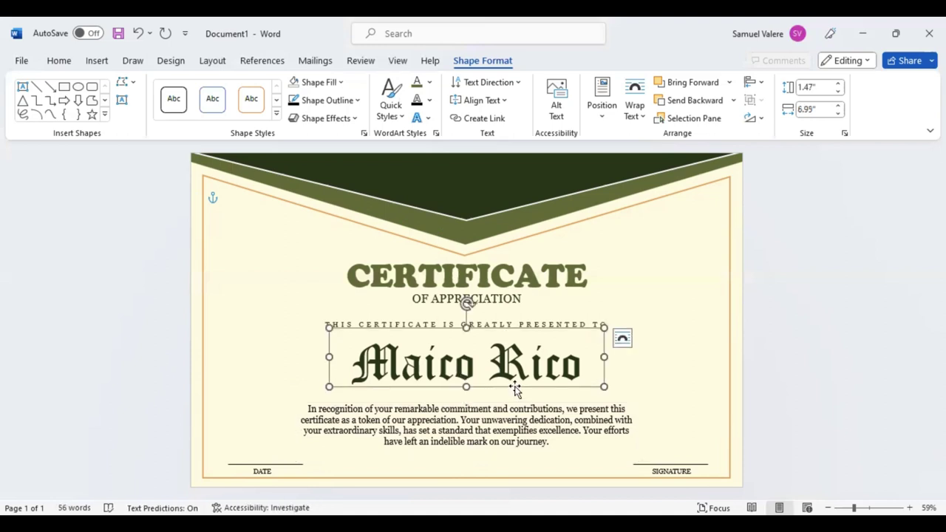
key("Down")
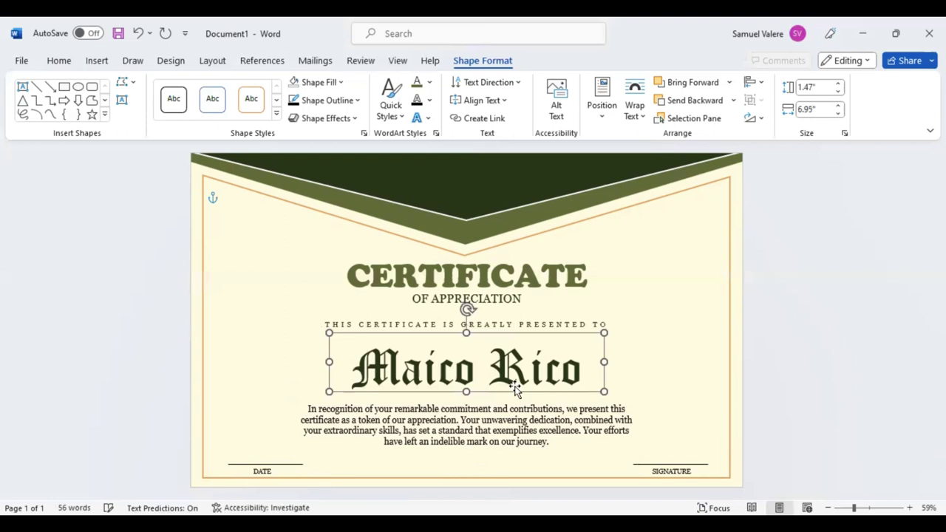
left_click(507, 329)
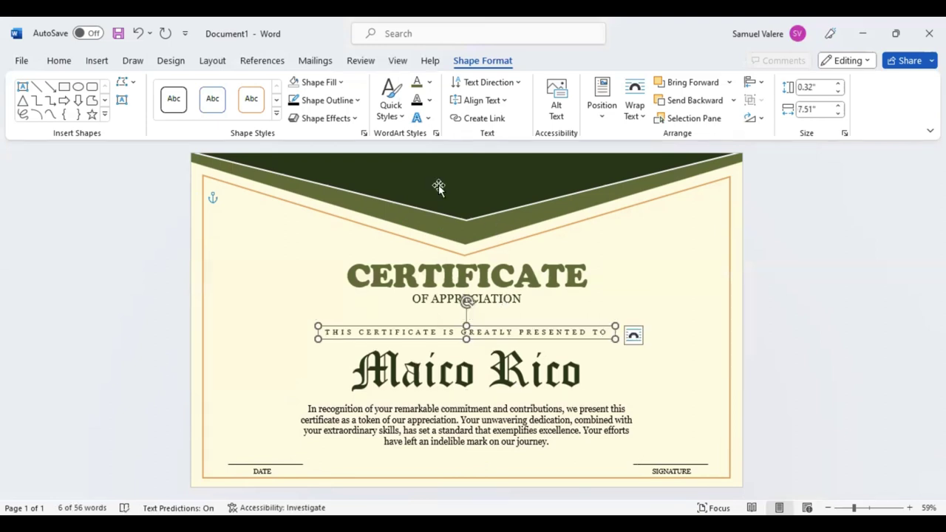